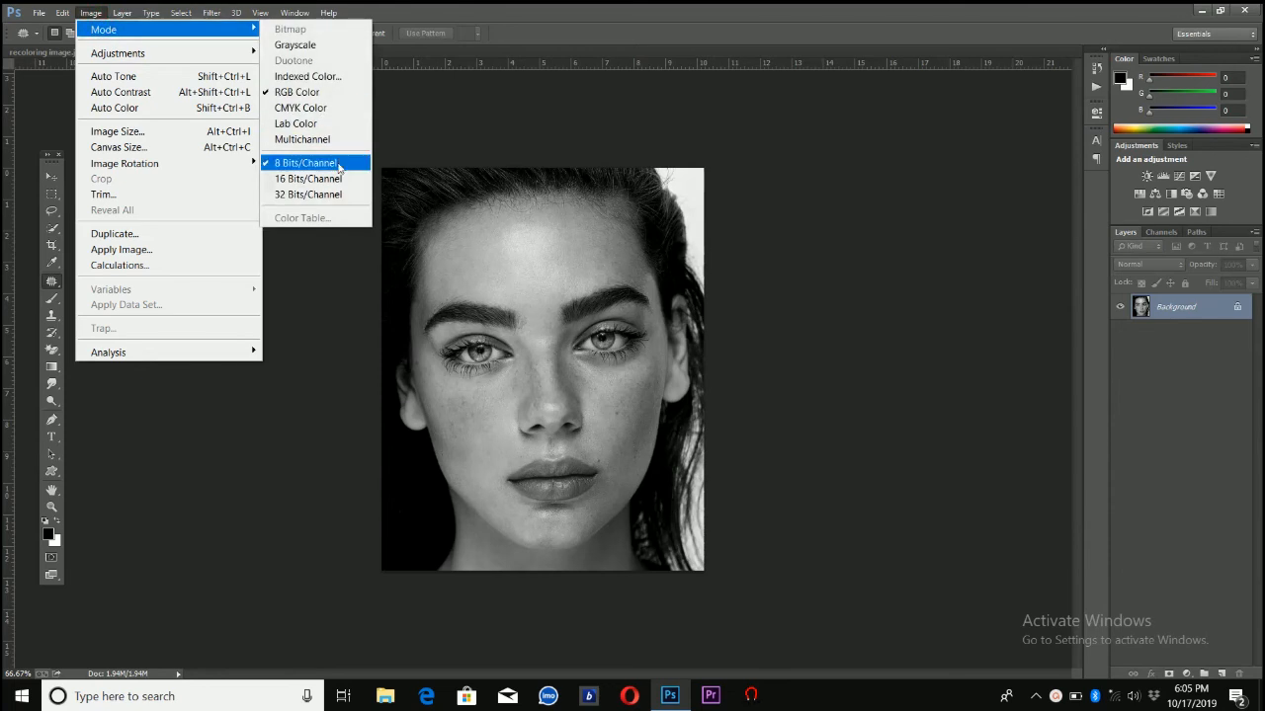
Set the image to 8 bits per channel and turn on Colorize in a Hue/Saturation adjustment
click(339, 164)
click(91, 13)
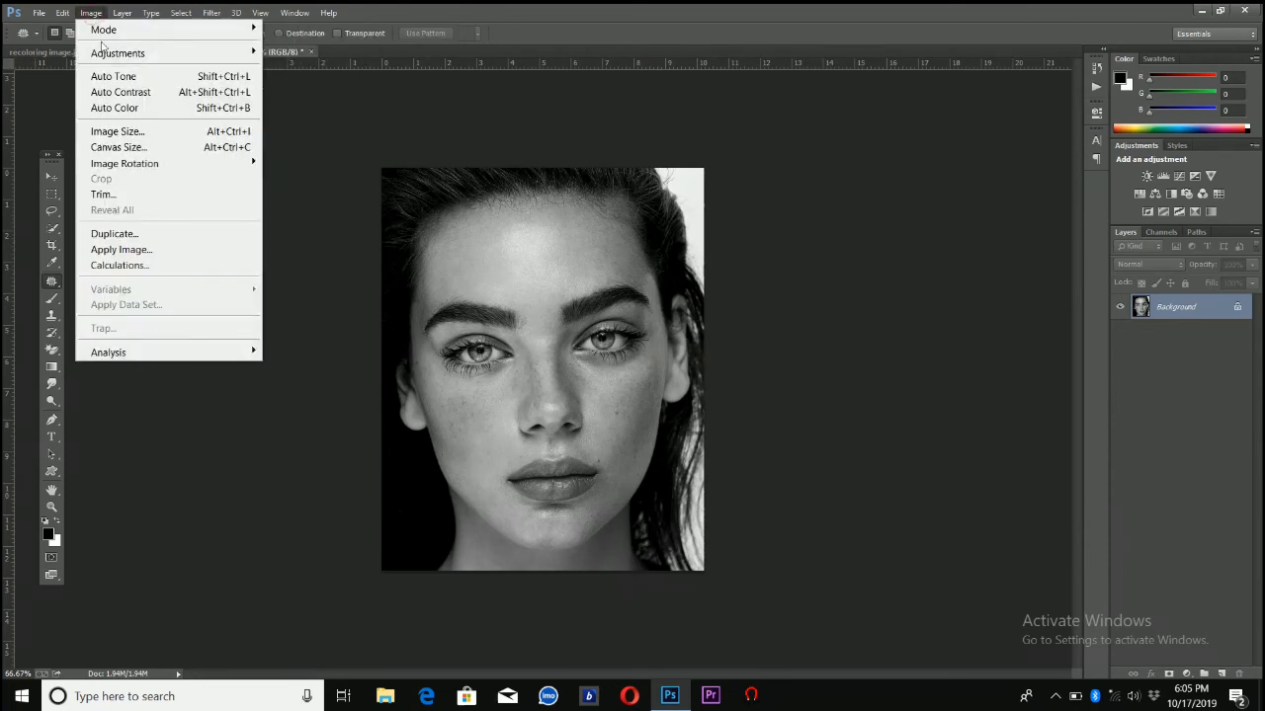
mouse_move(103, 56)
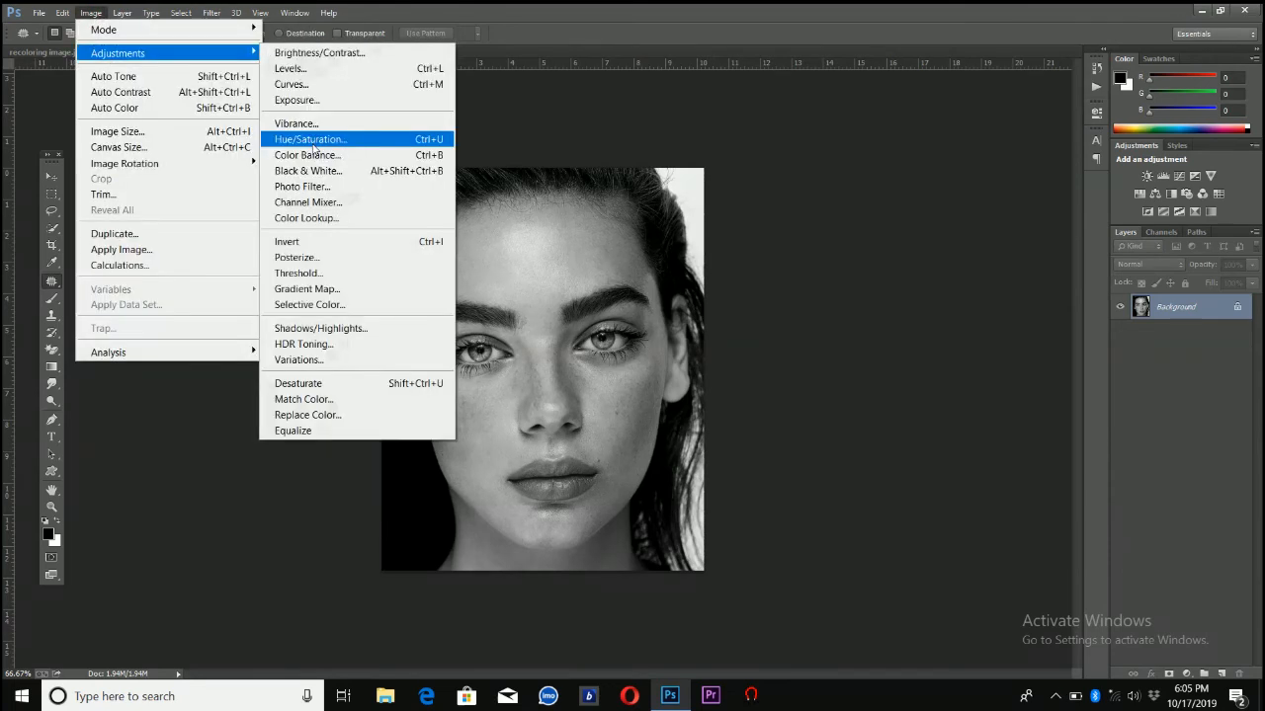
click(312, 143)
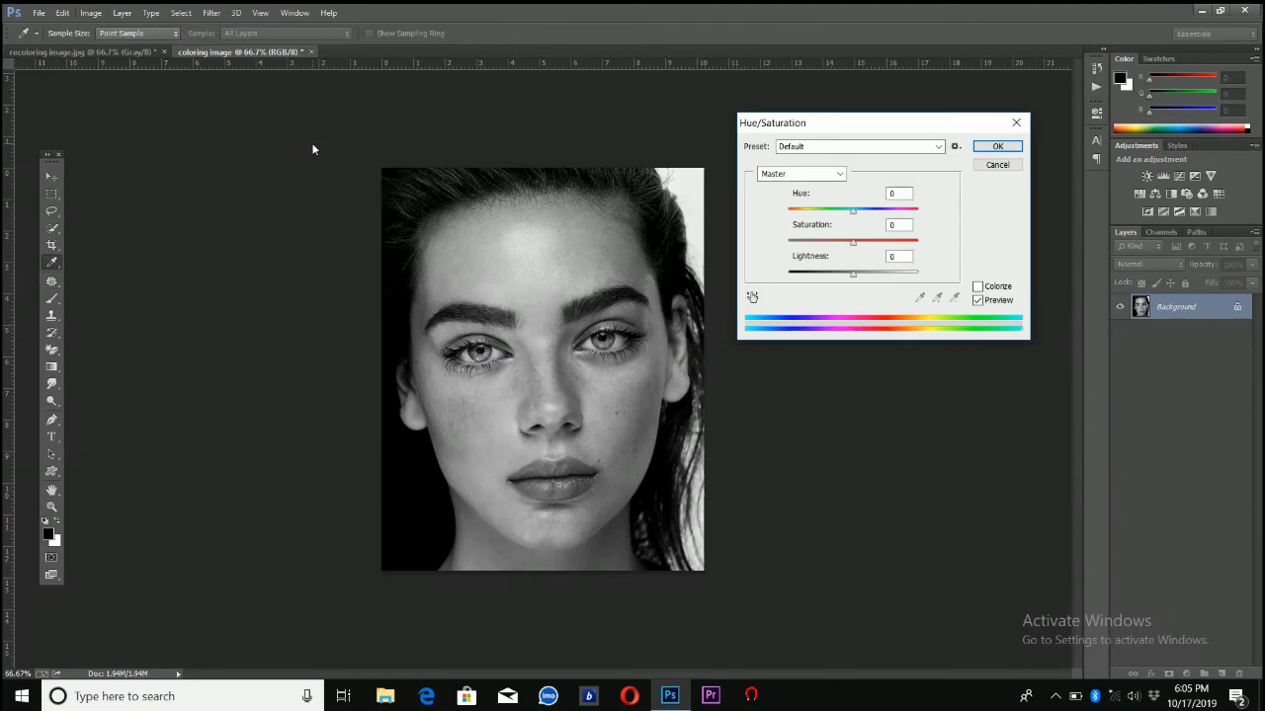
click(978, 288)
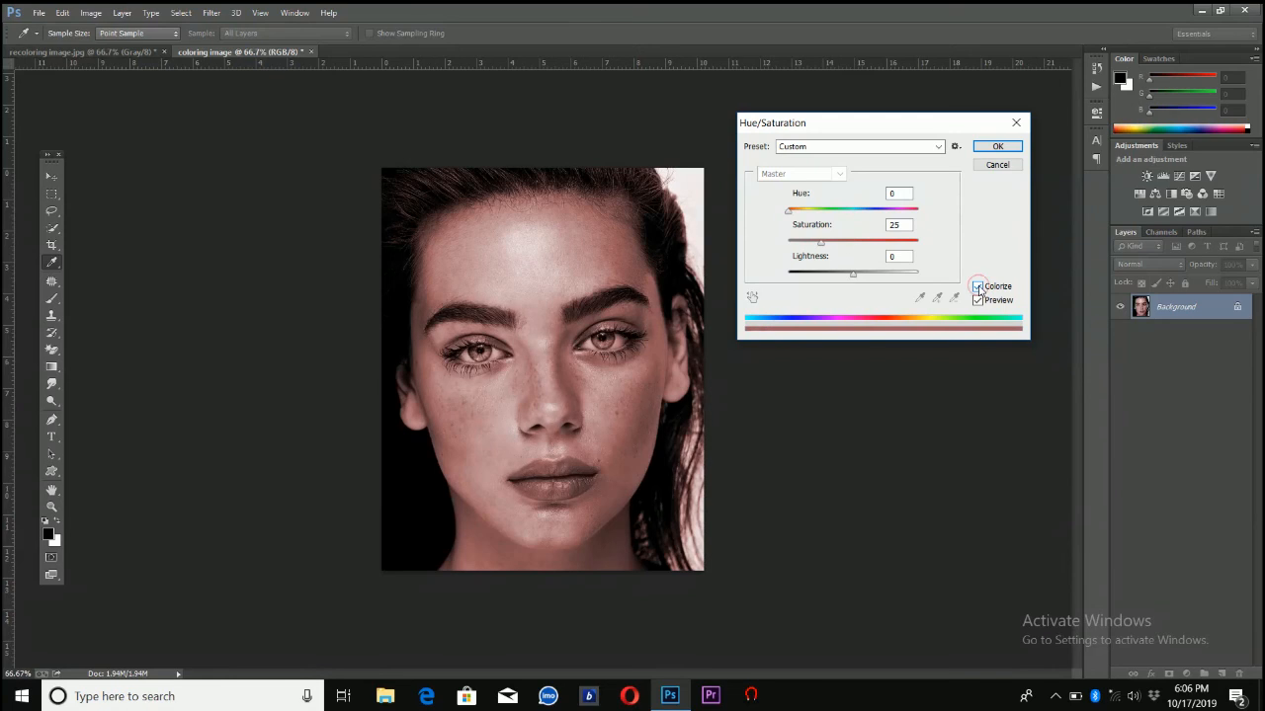
Set the colorize hue to 60 and apply the Hue/Saturation adjustment
click(810, 211)
drag(810, 210, 816, 211)
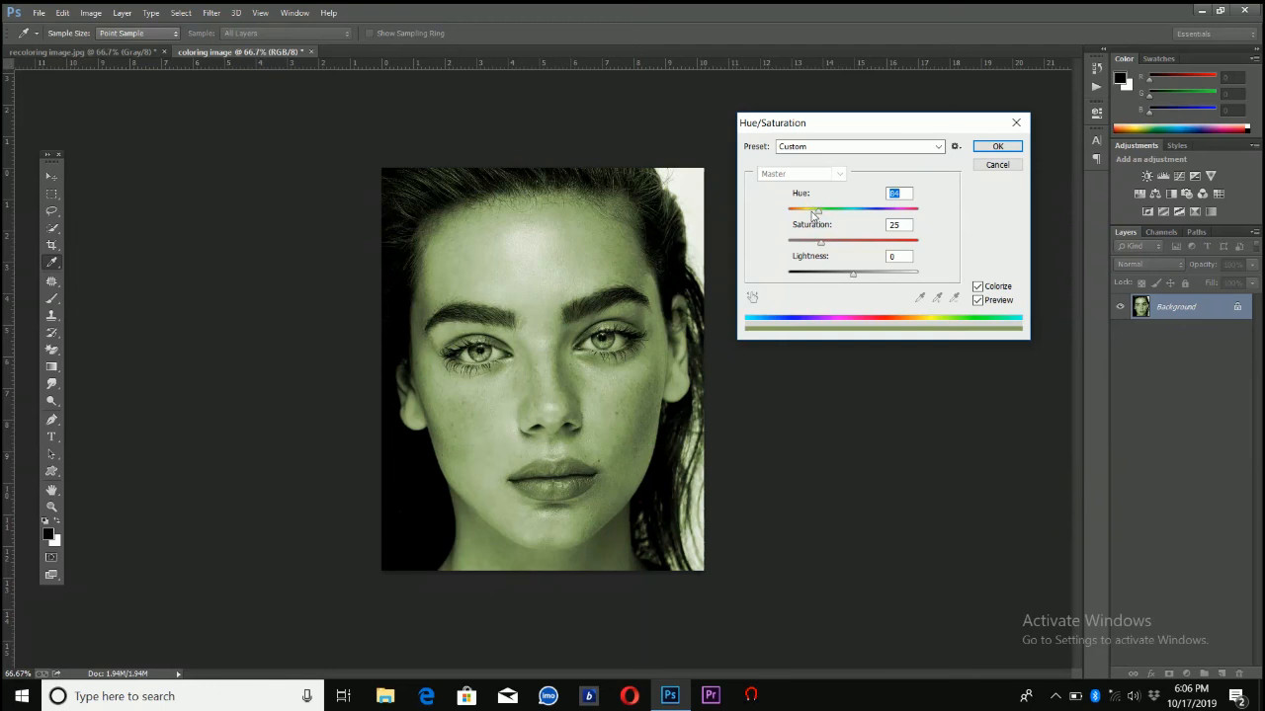
click(812, 212)
text(60)
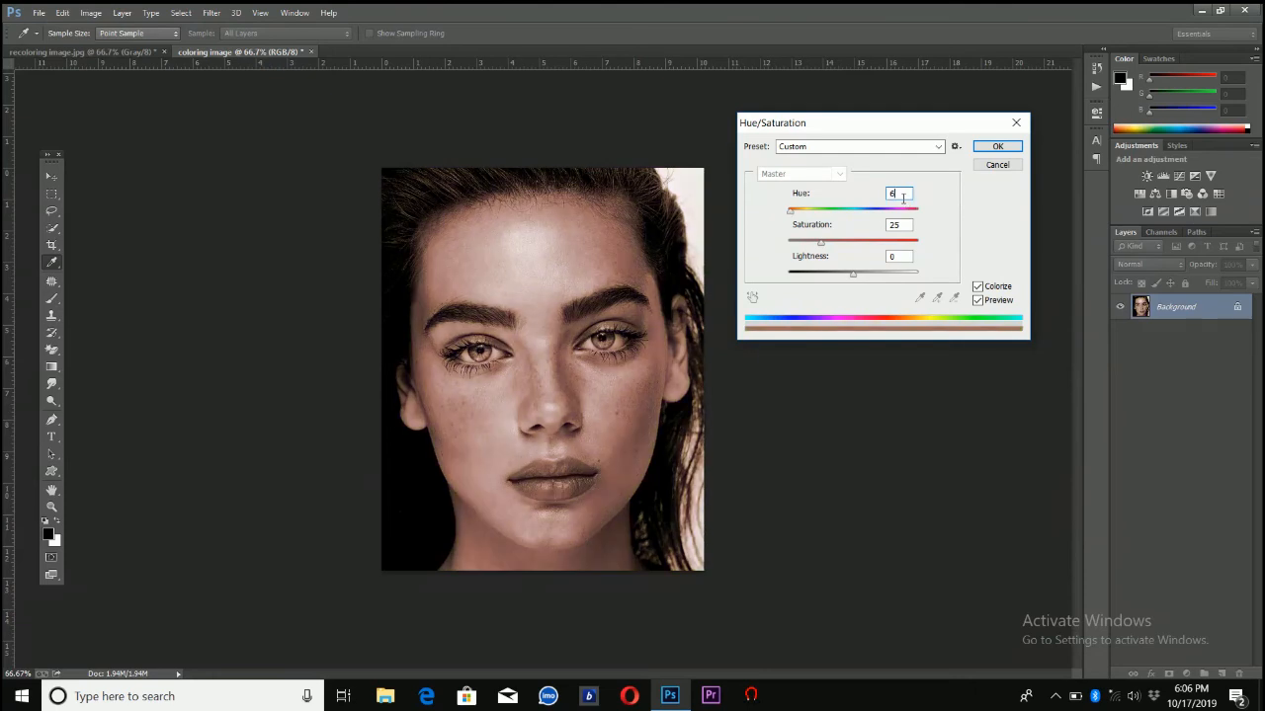
click(997, 146)
Shift the portrait's midtones and highlights toward yellow with Color Balance and apply it
click(91, 13)
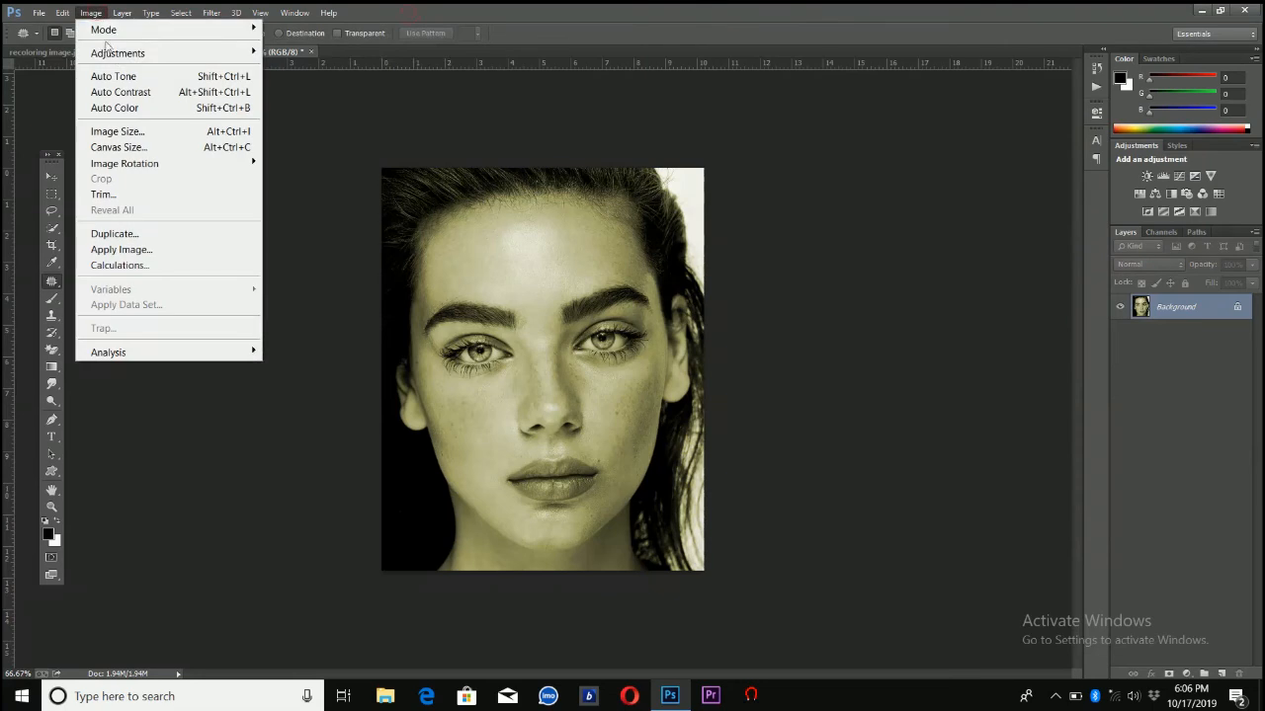
mouse_move(114, 54)
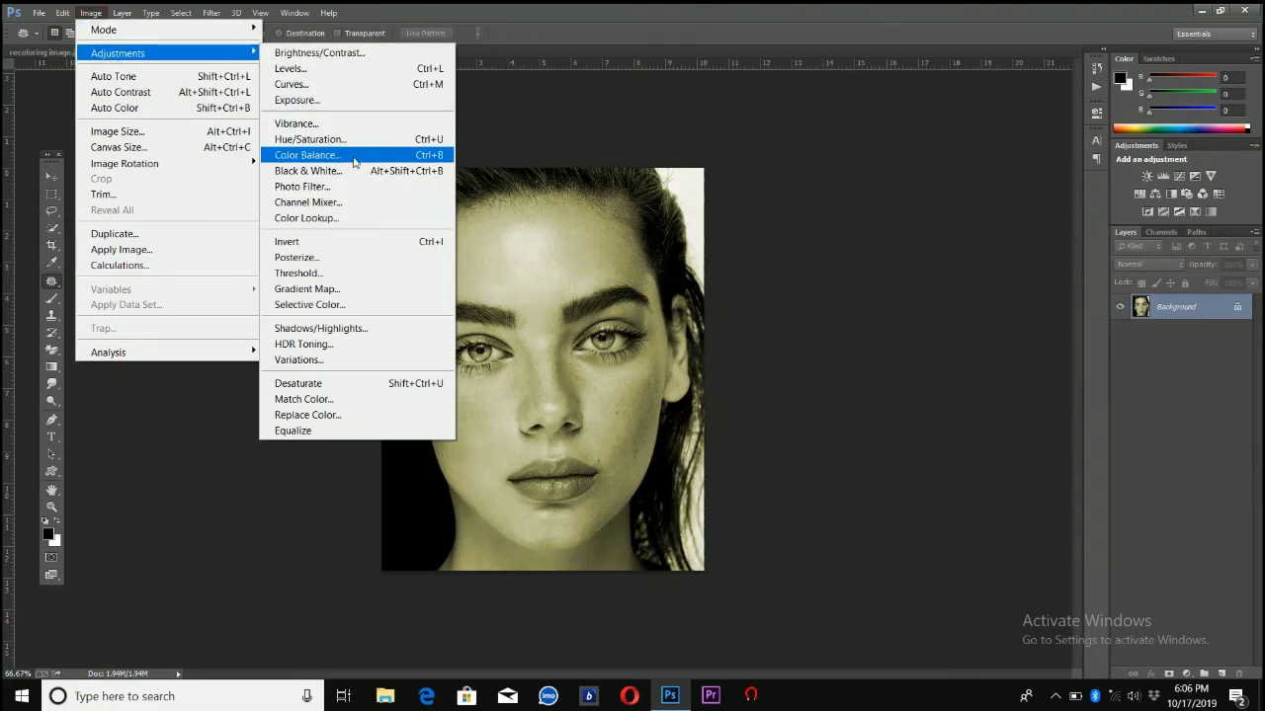
click(354, 161)
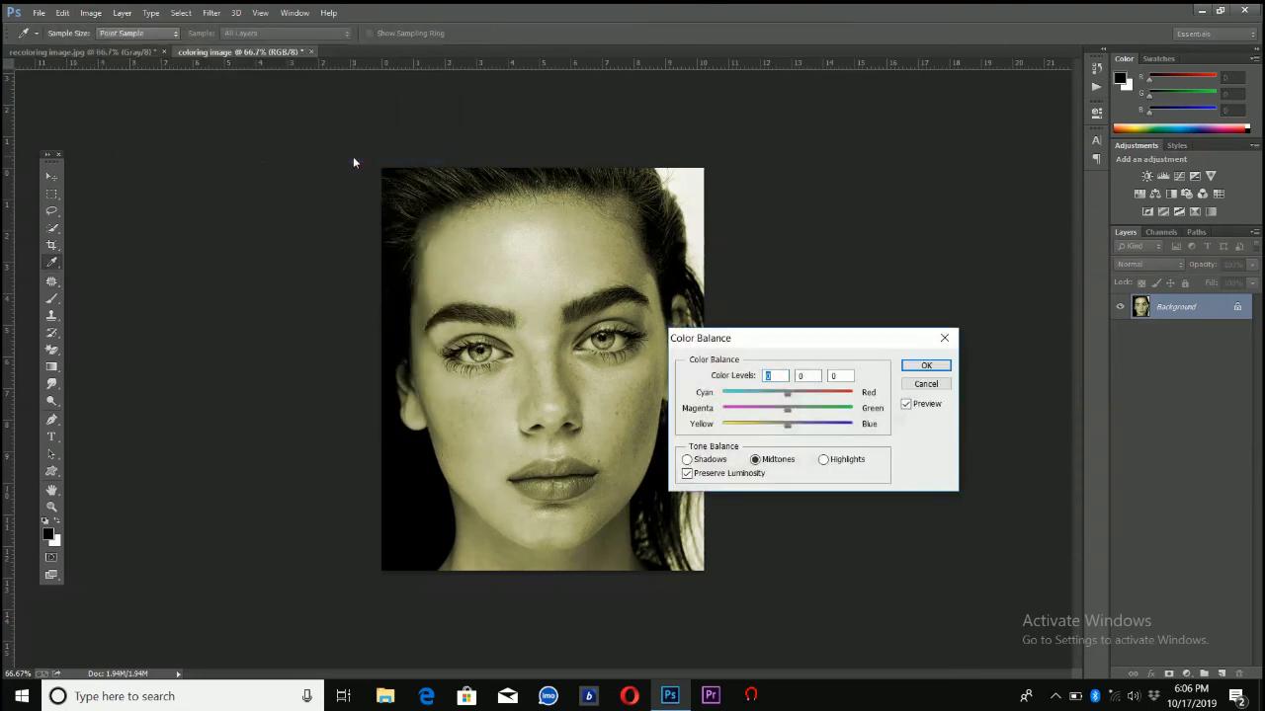
click(776, 426)
click(825, 462)
click(777, 425)
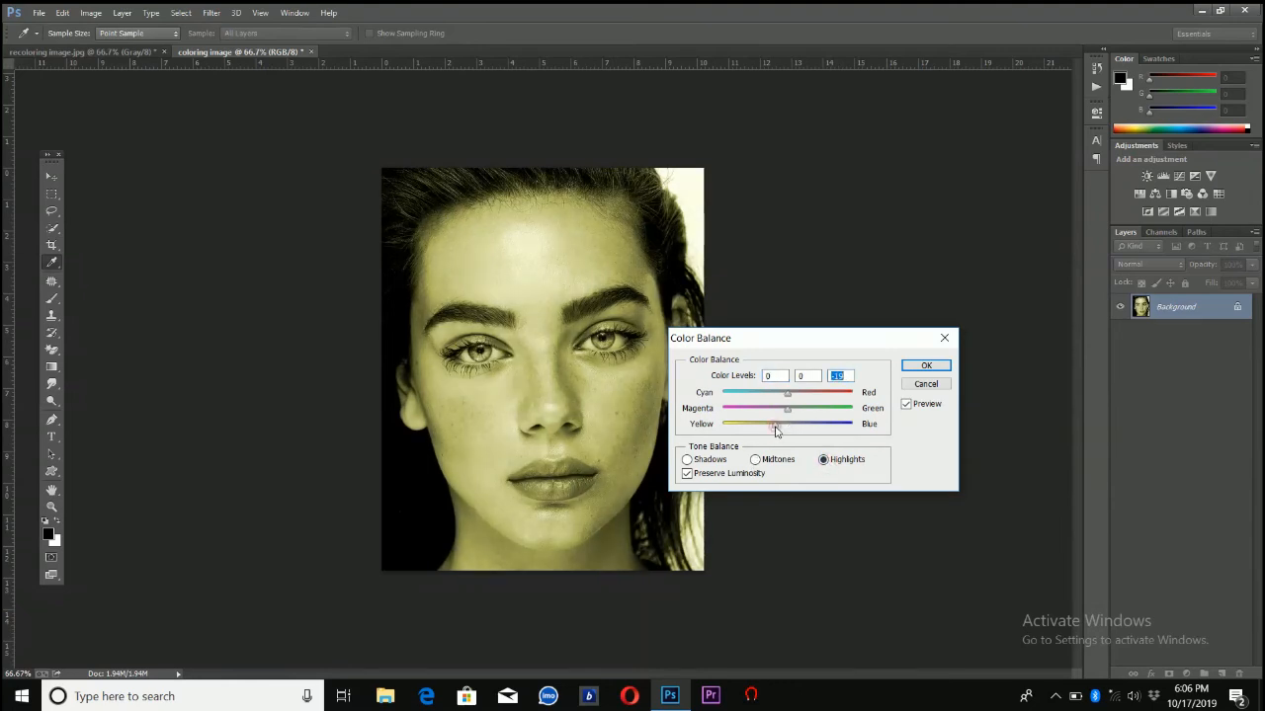
drag(775, 425, 778, 426)
click(926, 366)
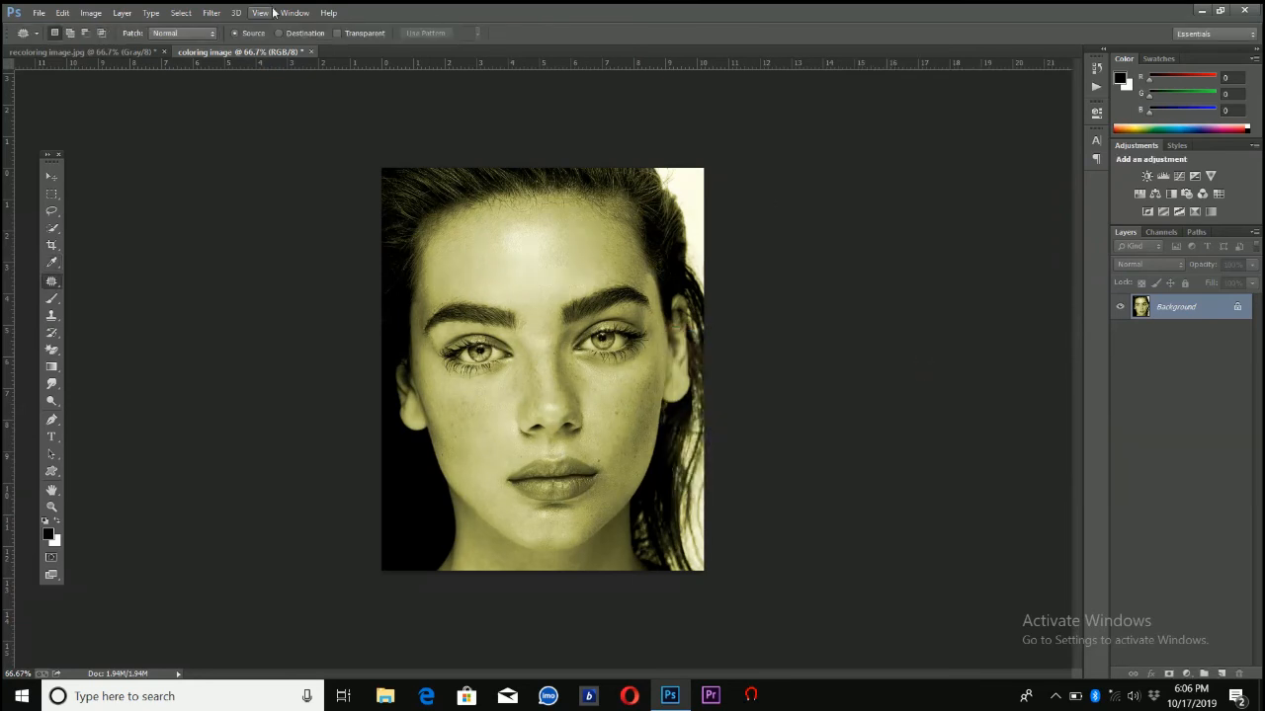
Apply the More Red and More Magenta variations to the portrait's midtones
click(91, 14)
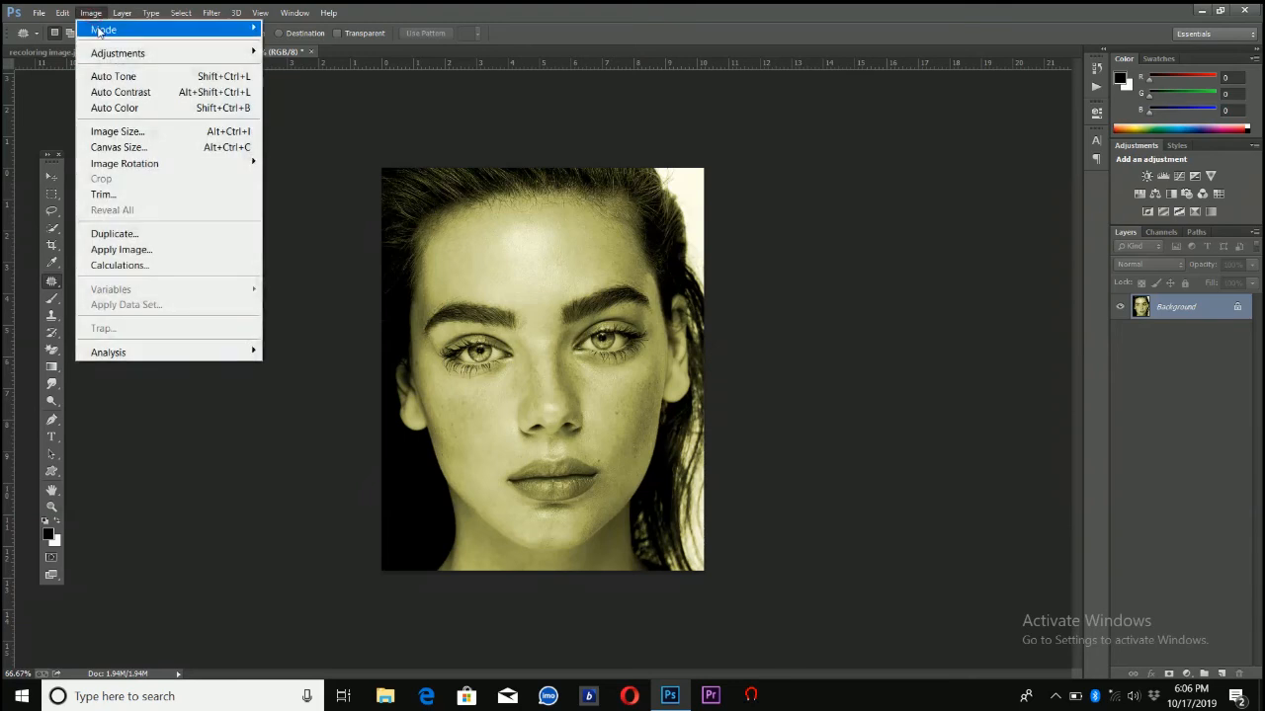
mouse_move(109, 56)
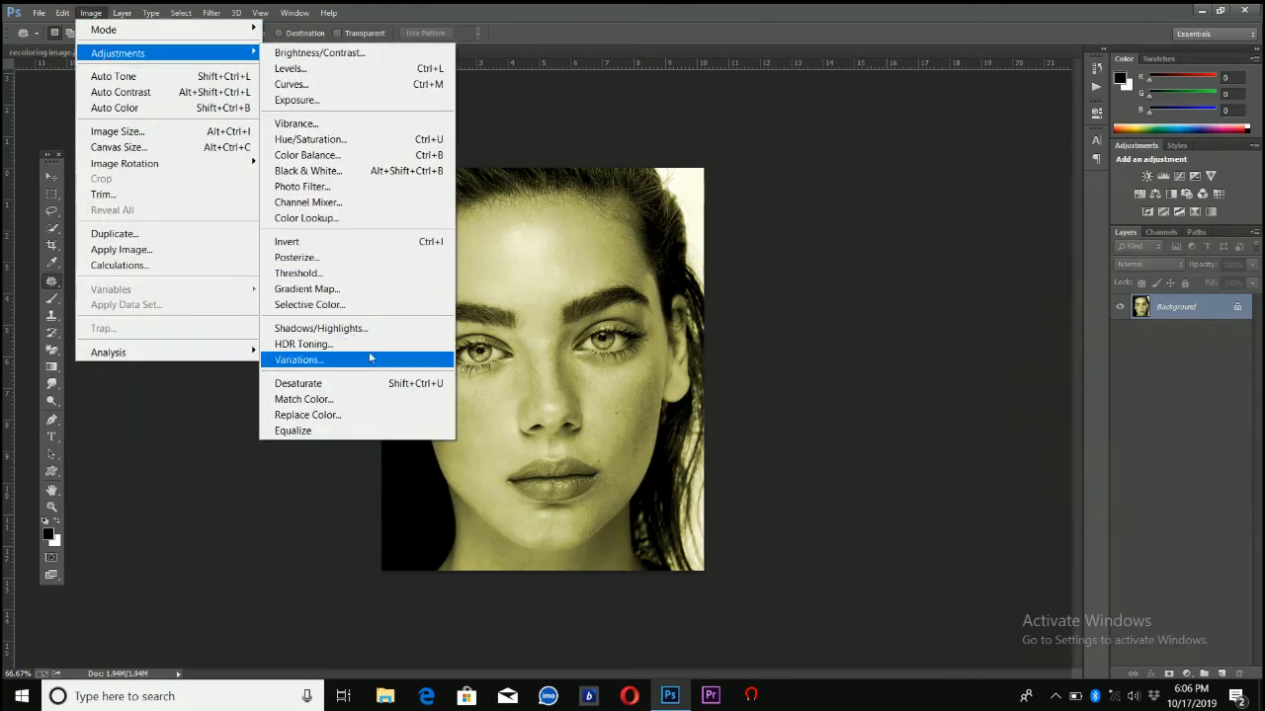
click(367, 360)
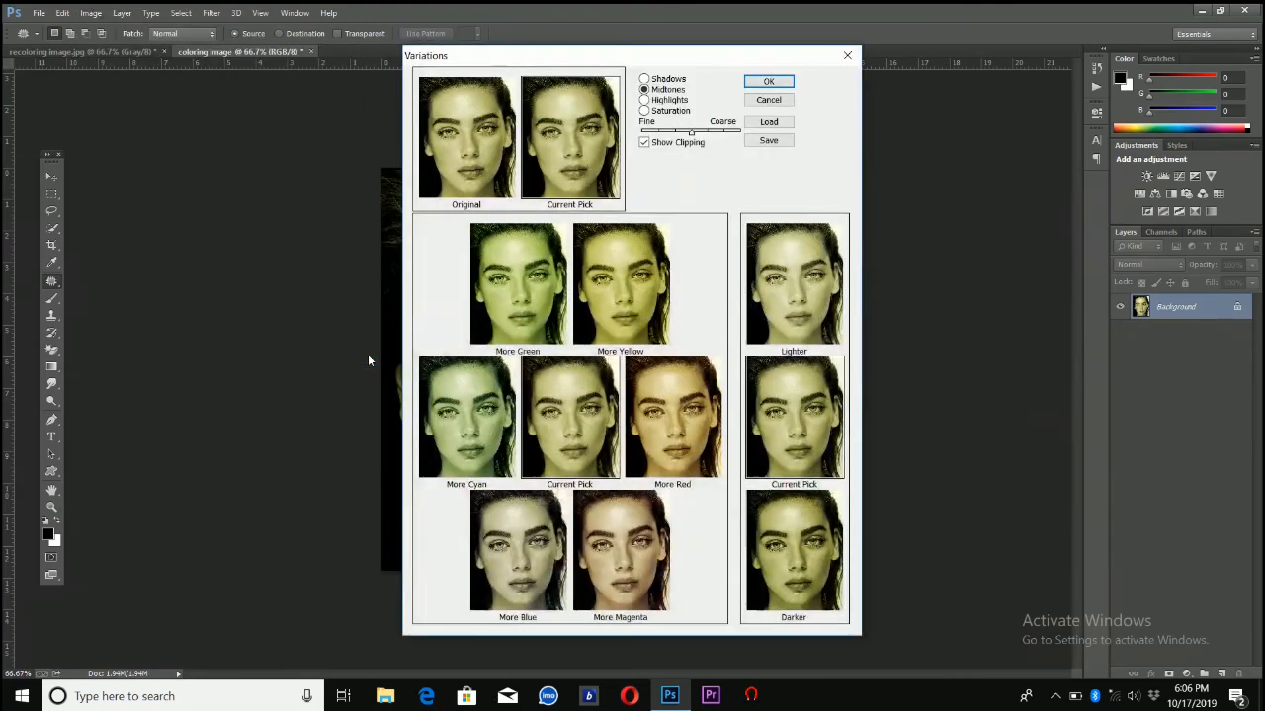
click(691, 426)
click(628, 528)
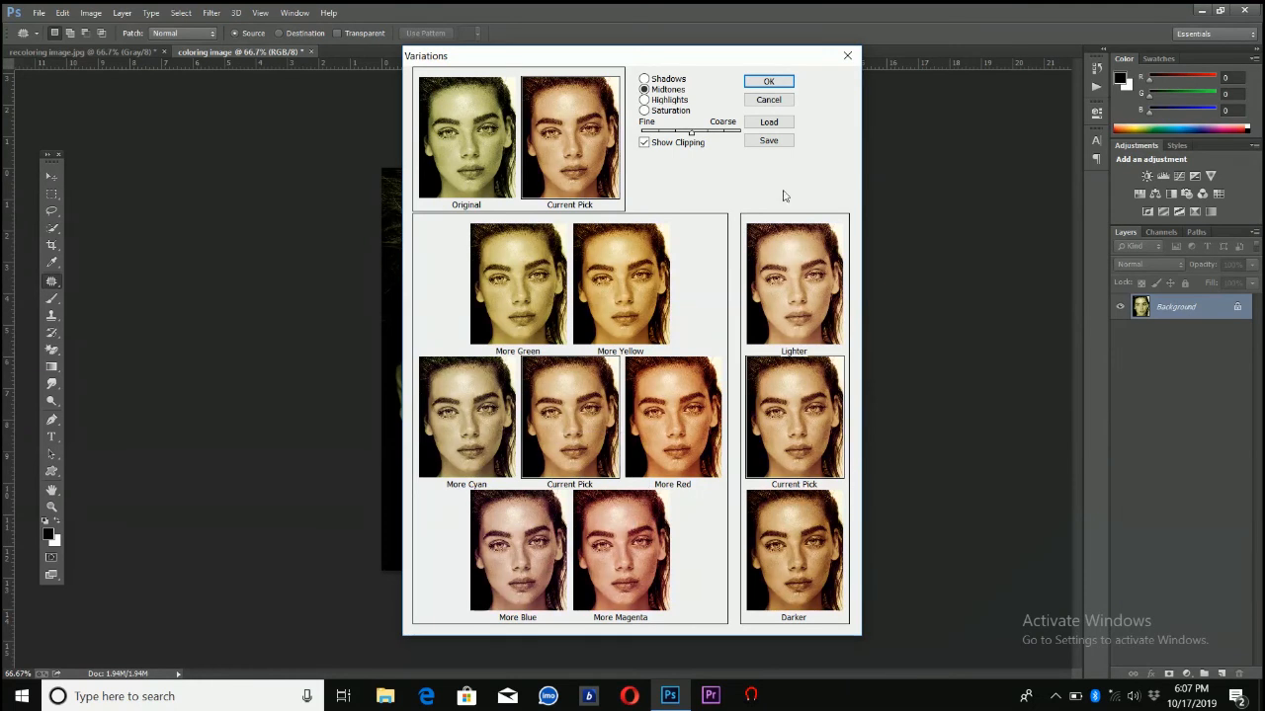
click(756, 79)
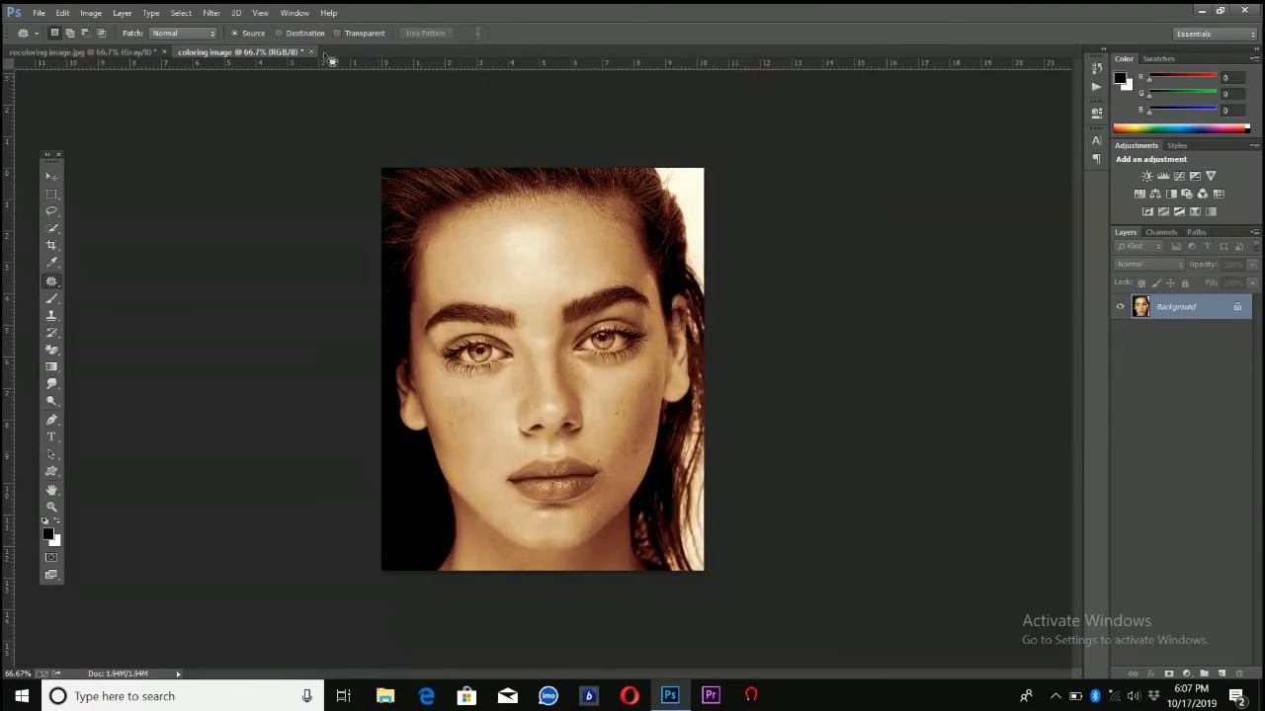
click(91, 14)
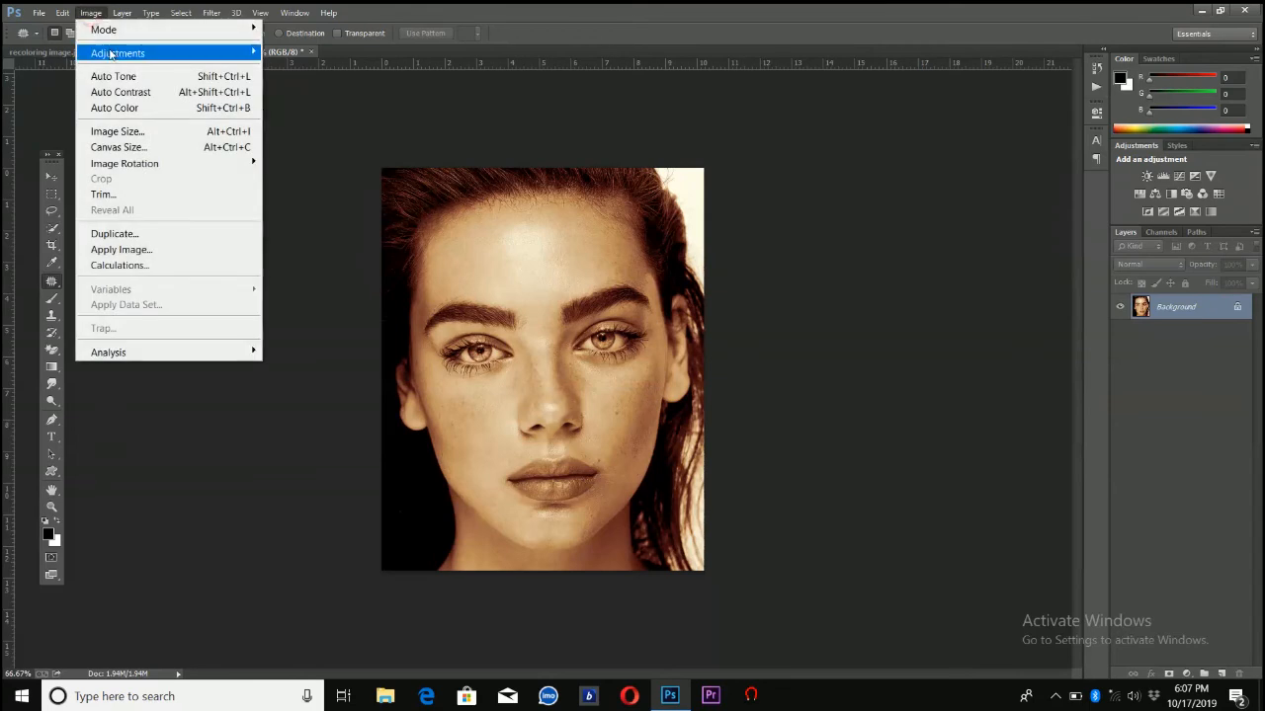
mouse_move(183, 54)
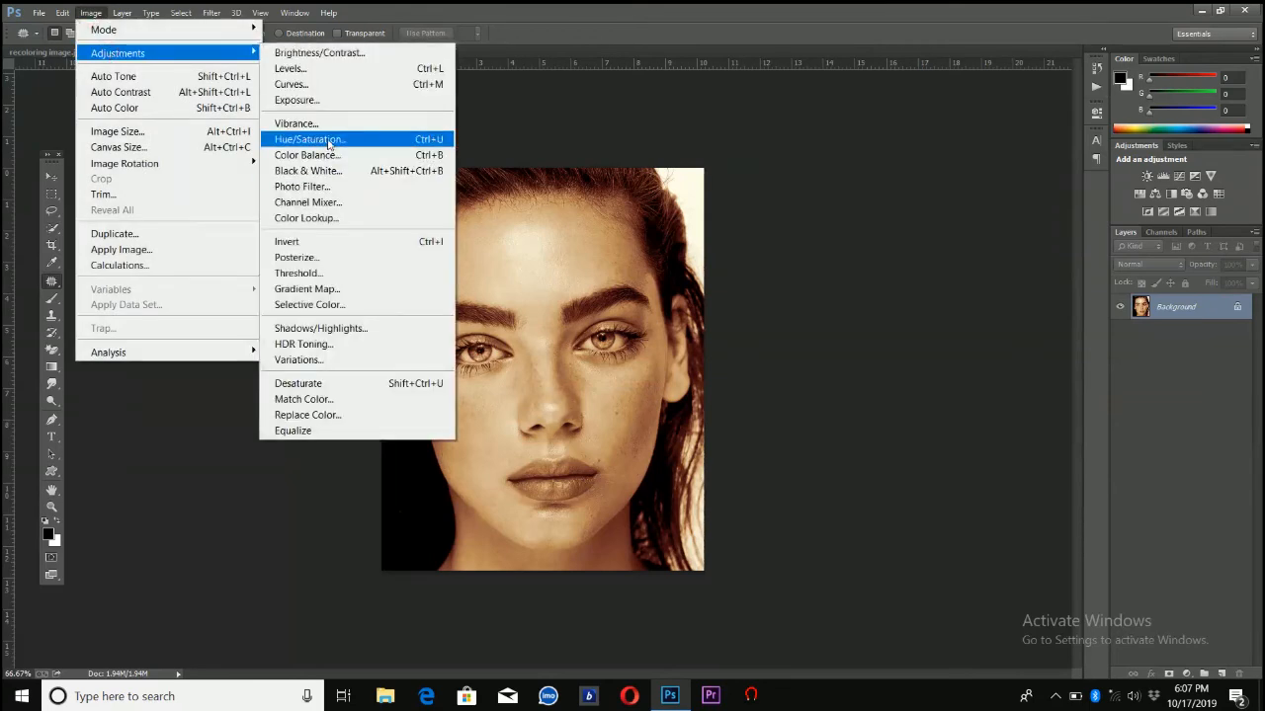
click(327, 139)
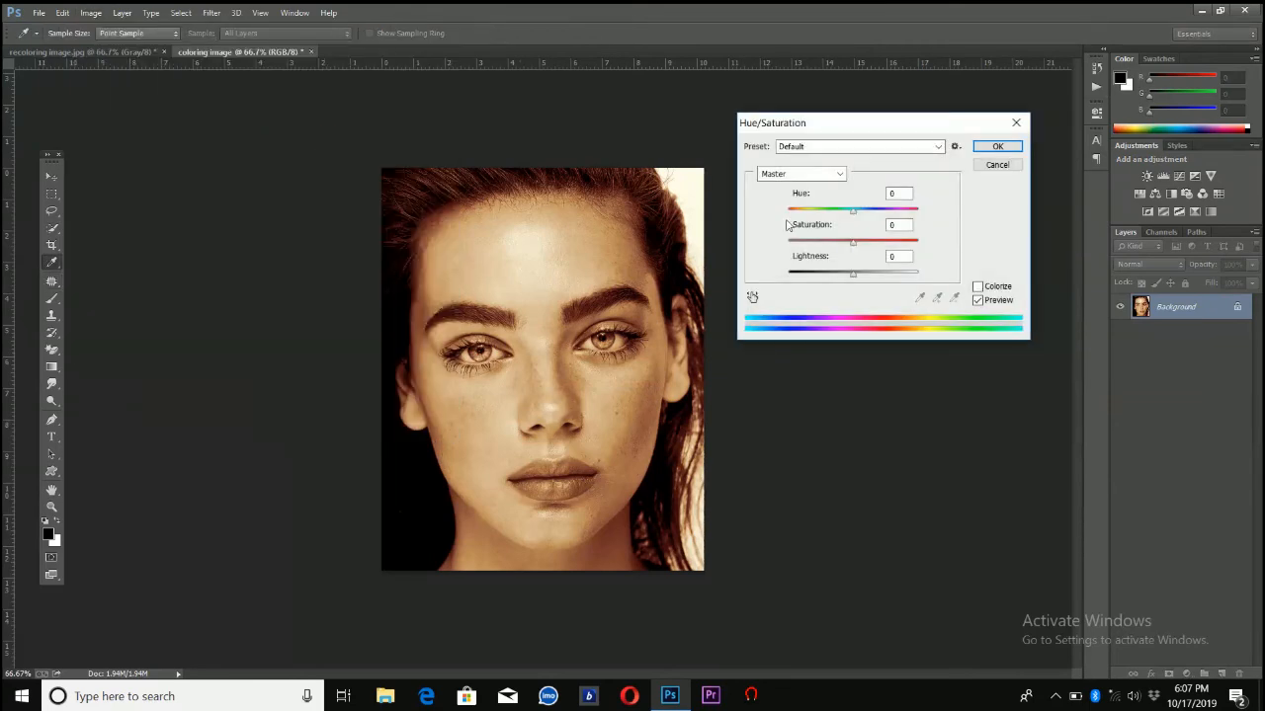
click(840, 211)
click(866, 212)
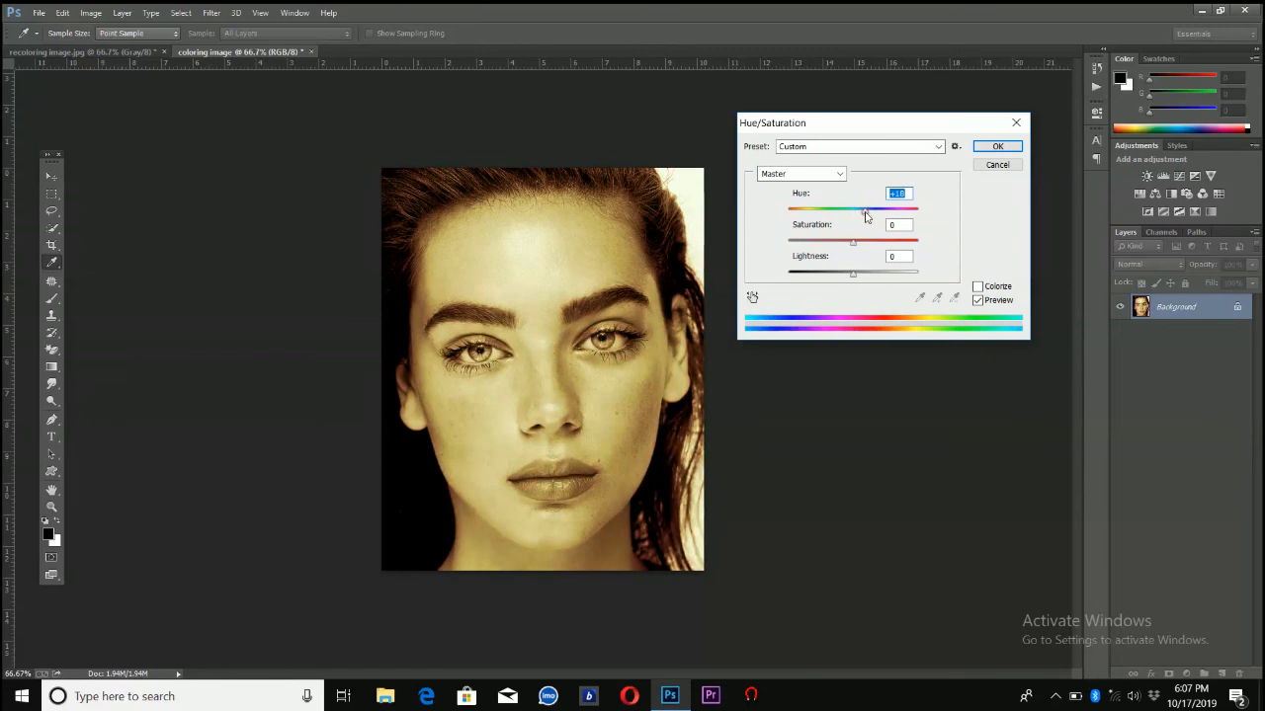
click(812, 212)
drag(805, 212, 860, 218)
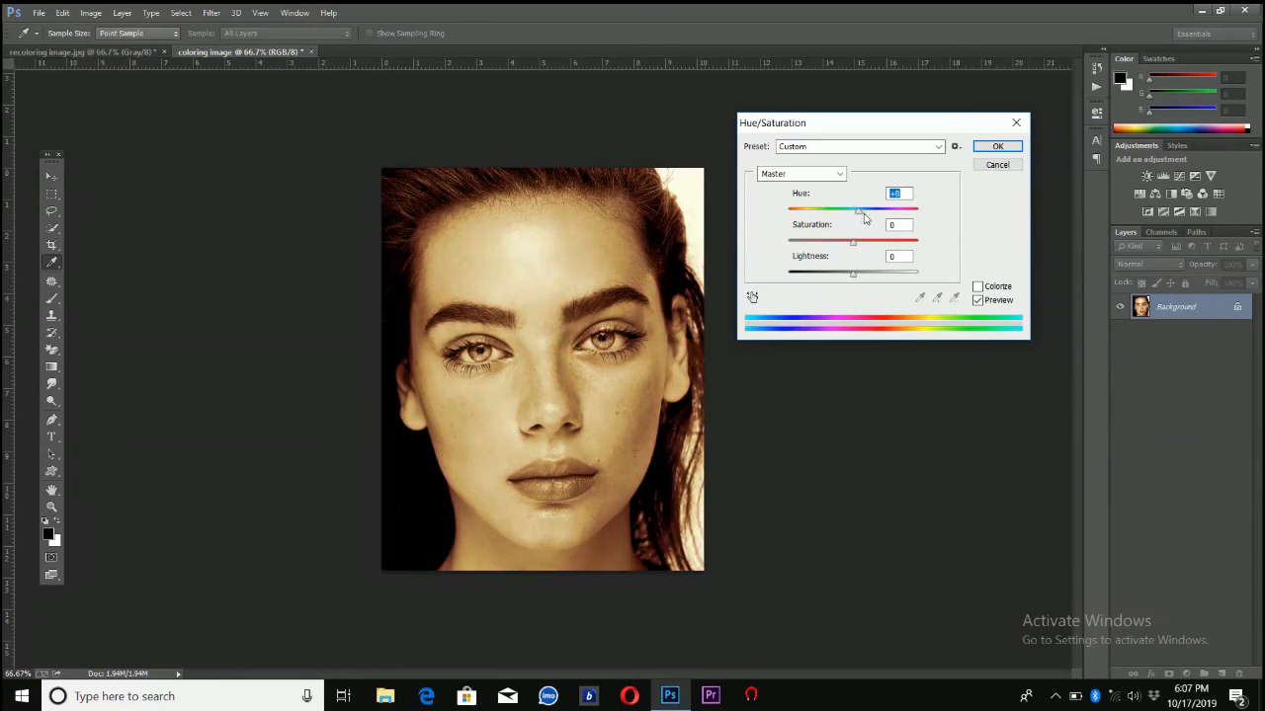
drag(863, 218, 860, 218)
click(983, 166)
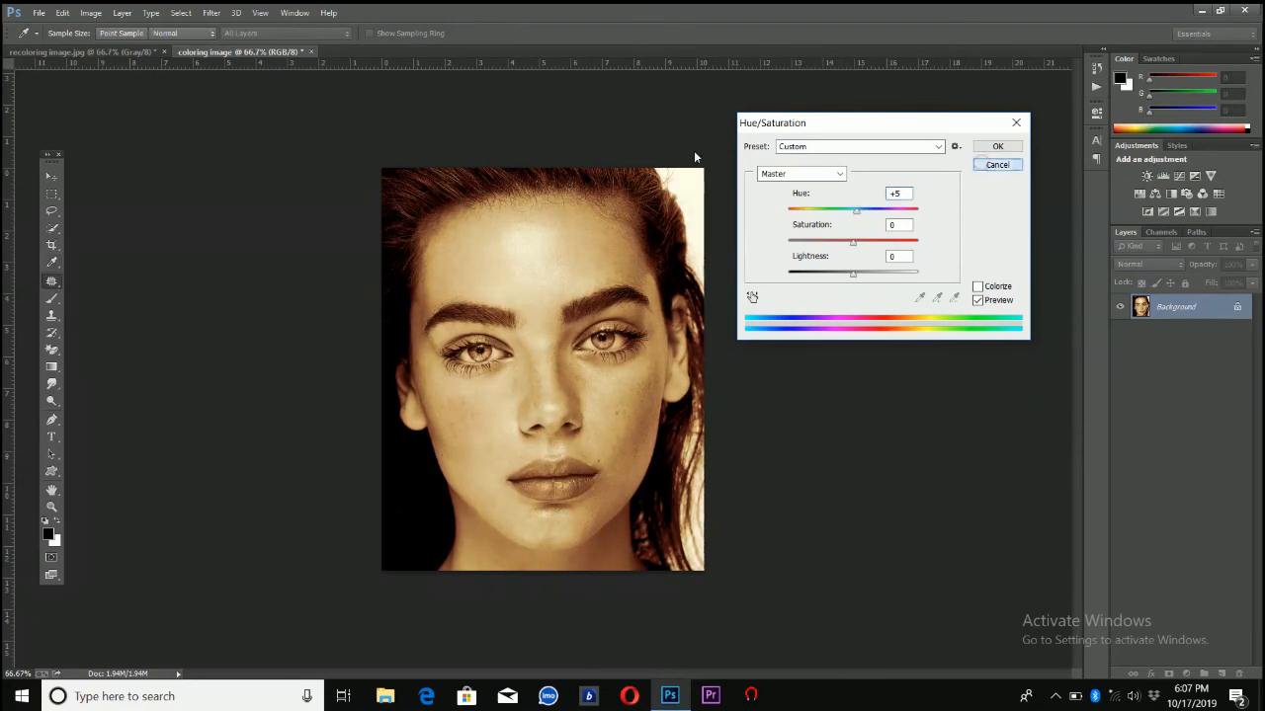
Shift the whole portrait's hue by about +9 with Hue/Saturation and apply it
click(92, 15)
mouse_move(99, 54)
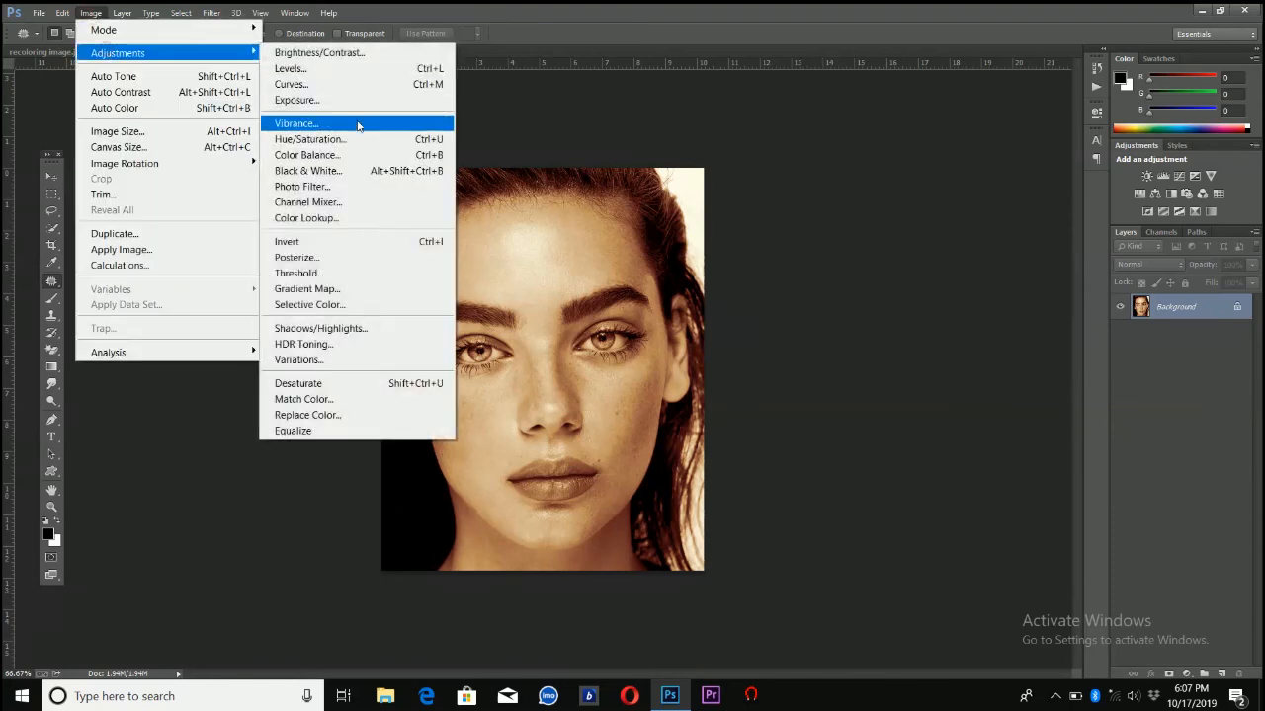
click(359, 140)
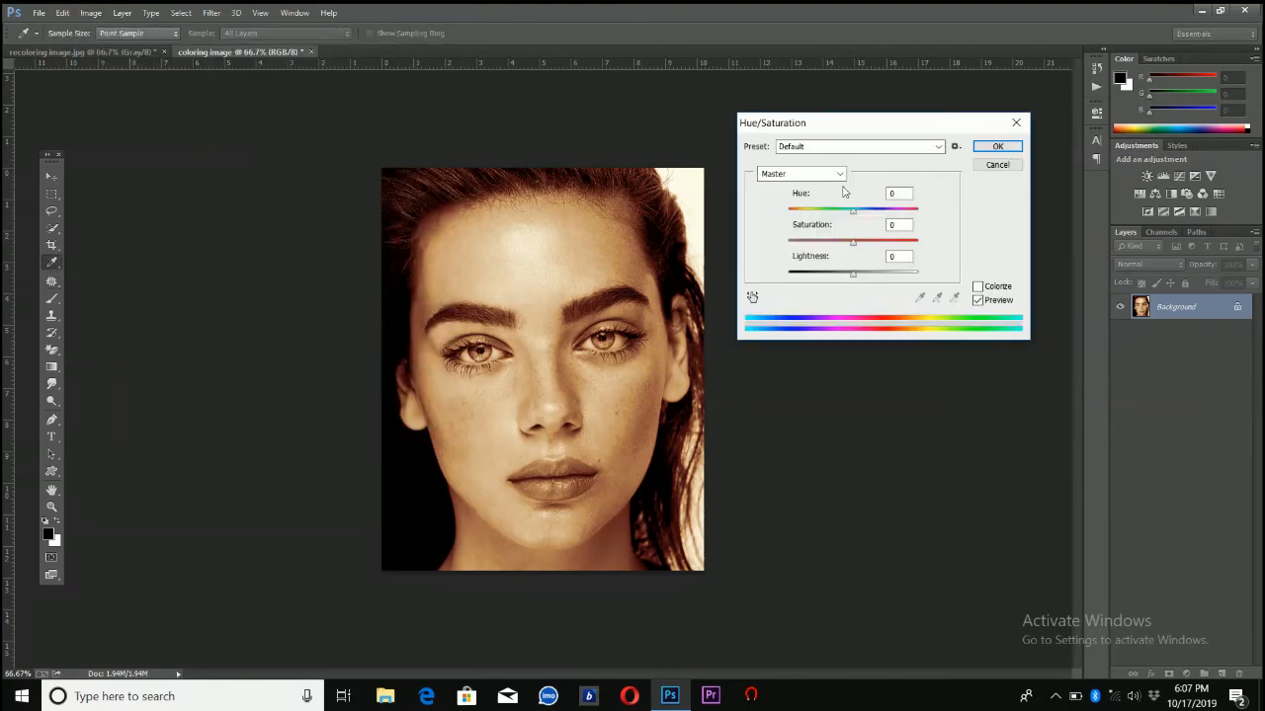
click(860, 212)
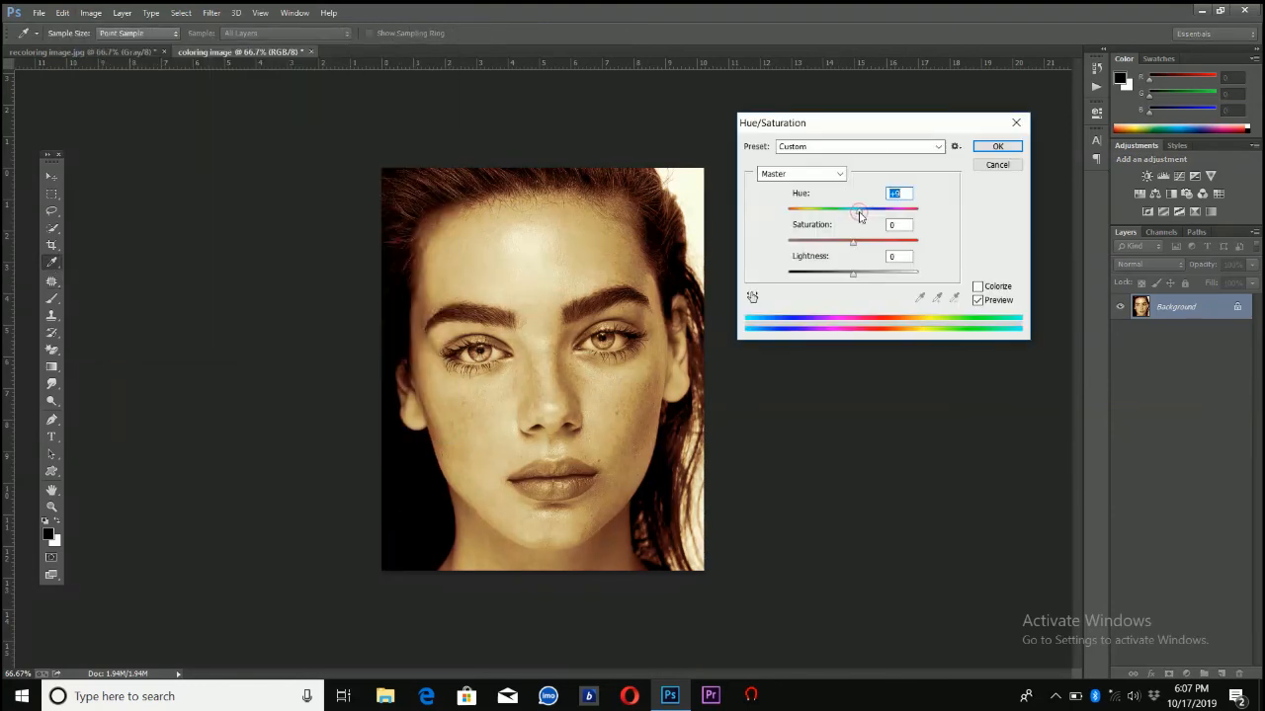
click(862, 213)
click(981, 148)
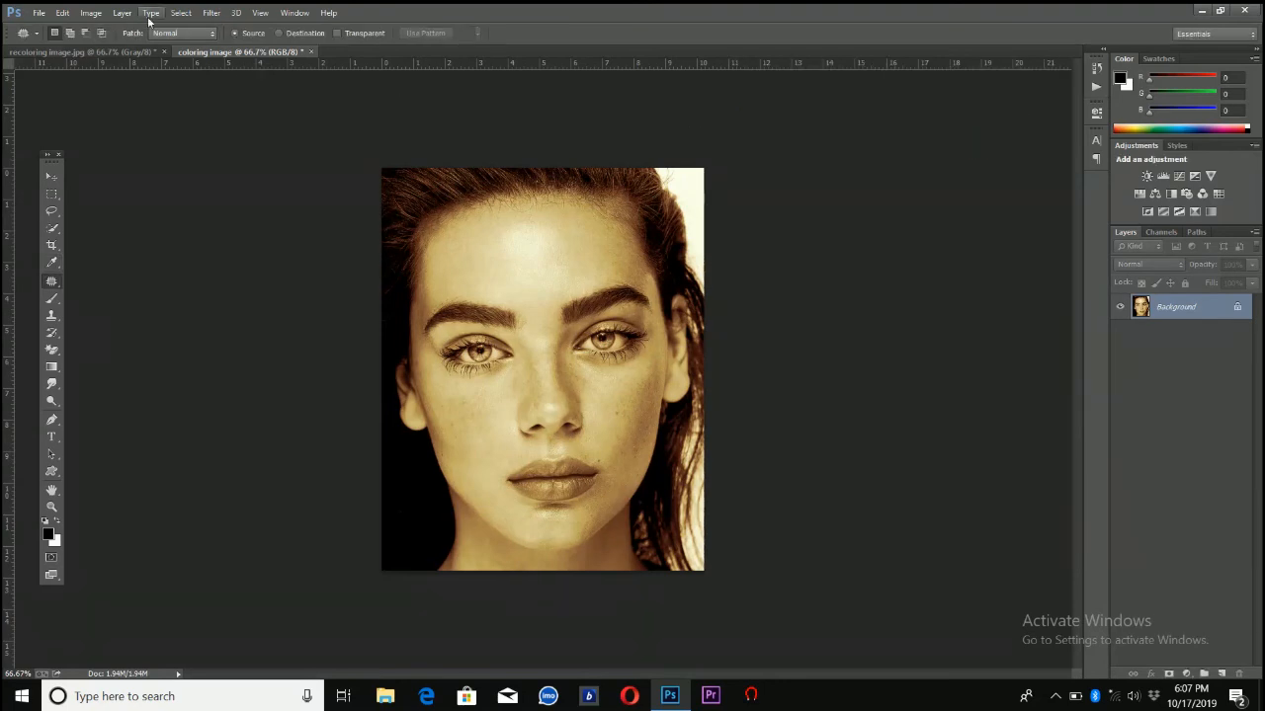
Shift the midtones toward red to +24 in a Color Balance adjustment
click(102, 12)
mouse_move(113, 57)
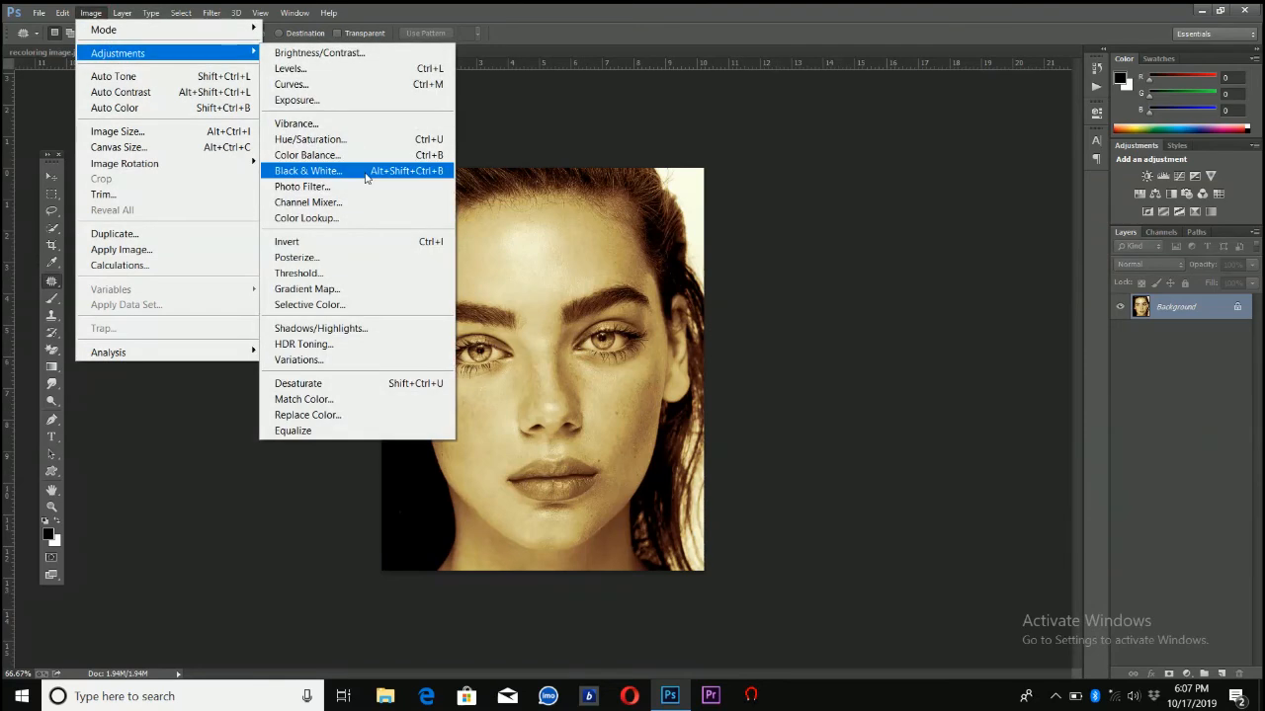
click(350, 159)
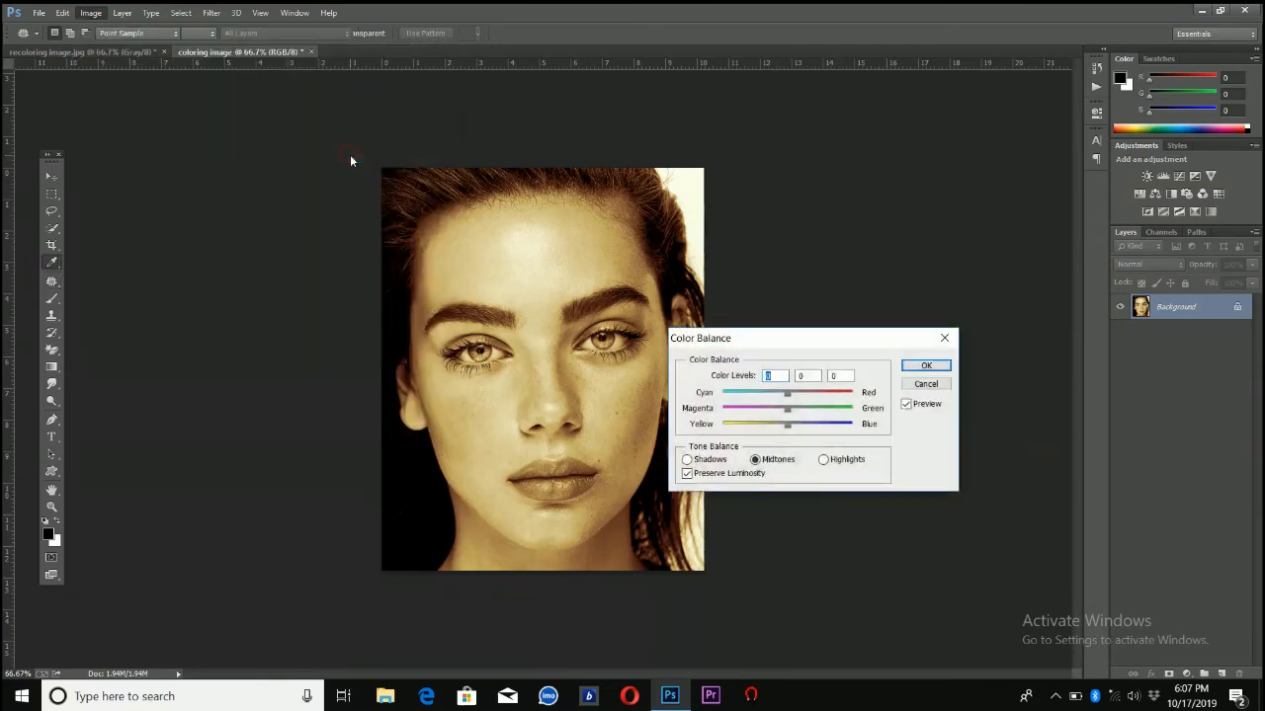
drag(794, 396, 806, 397)
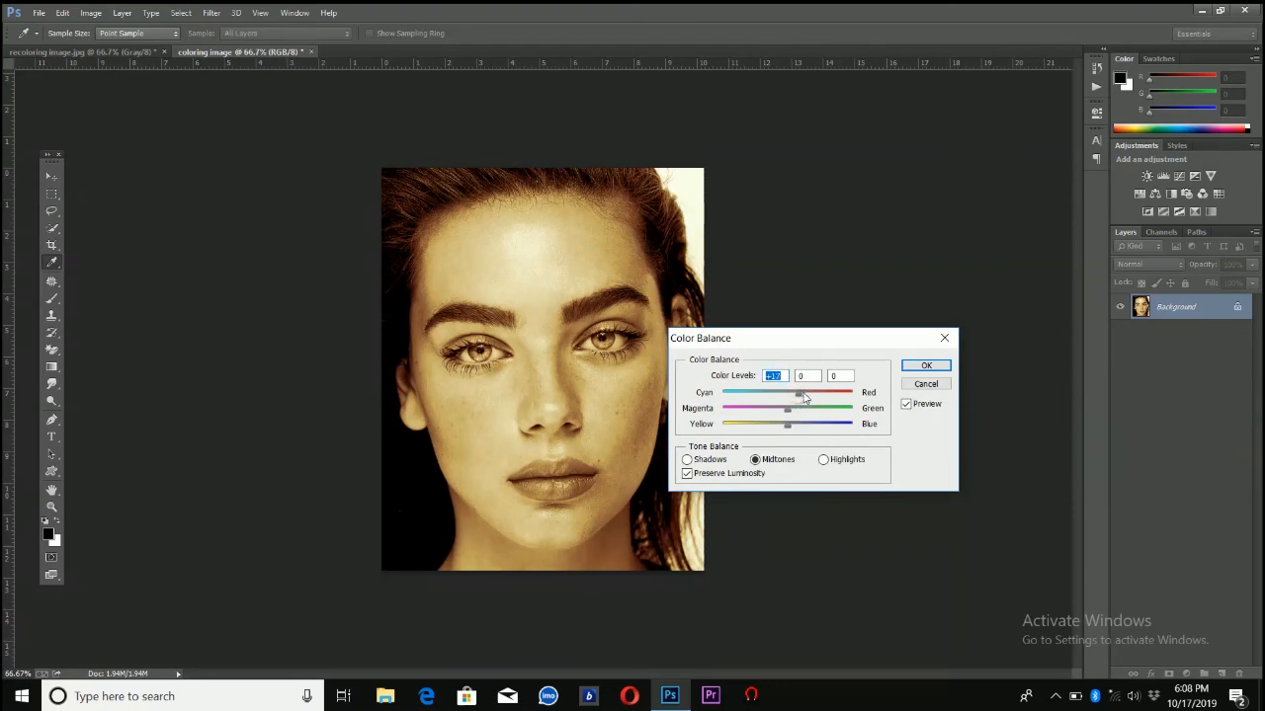
Adjust the highlights' cyan-red balance and shift their yellow-blue balance toward blue
click(823, 460)
click(801, 397)
click(801, 427)
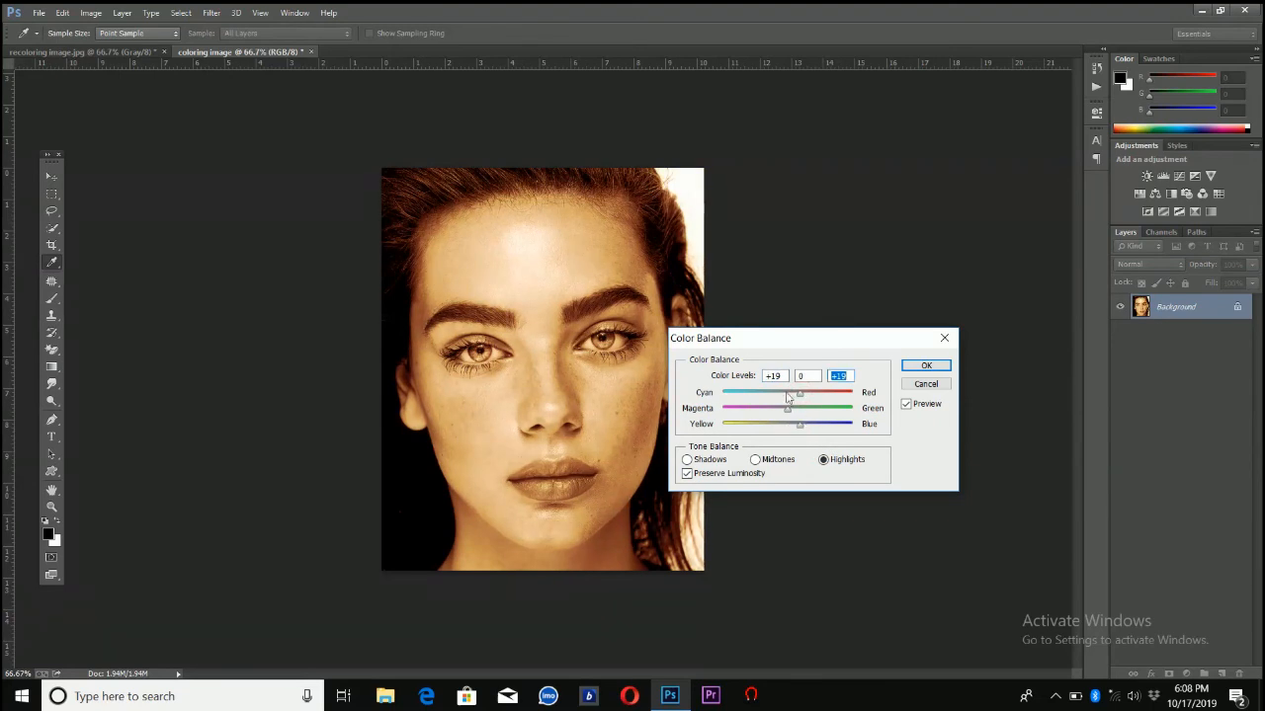
click(788, 393)
click(808, 426)
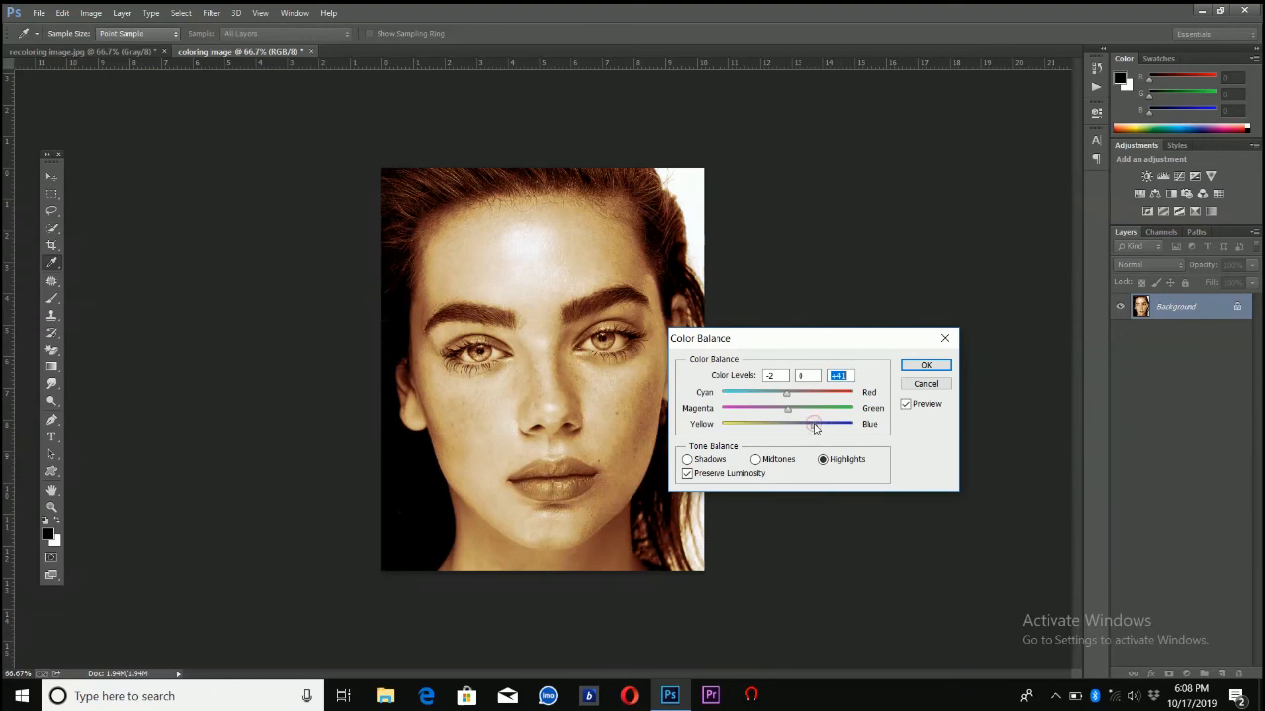
Shift the midtones' yellow-blue balance toward yellow and apply the Color Balance adjustment
click(755, 459)
click(804, 425)
drag(796, 427, 776, 427)
click(928, 369)
key(j)
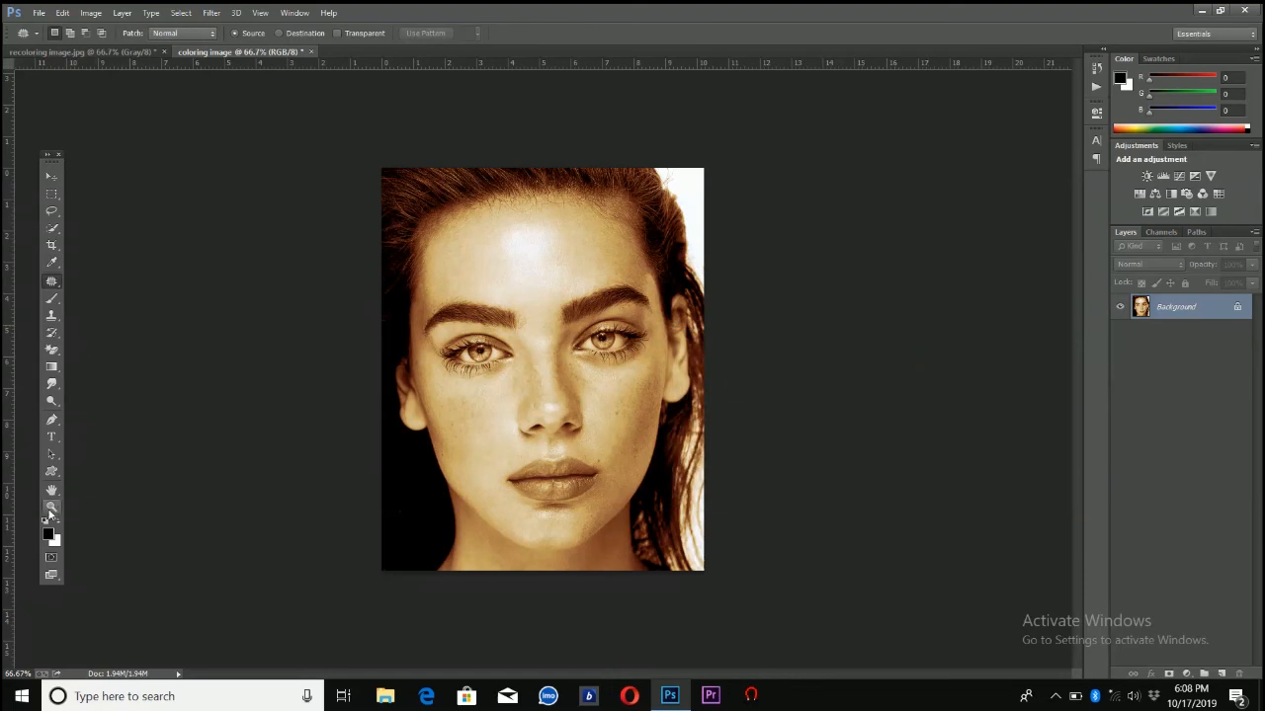
Trace a closed Pen tool path around the outline of the lips, following both upper and lower edges
click(51, 507)
drag(441, 283, 655, 517)
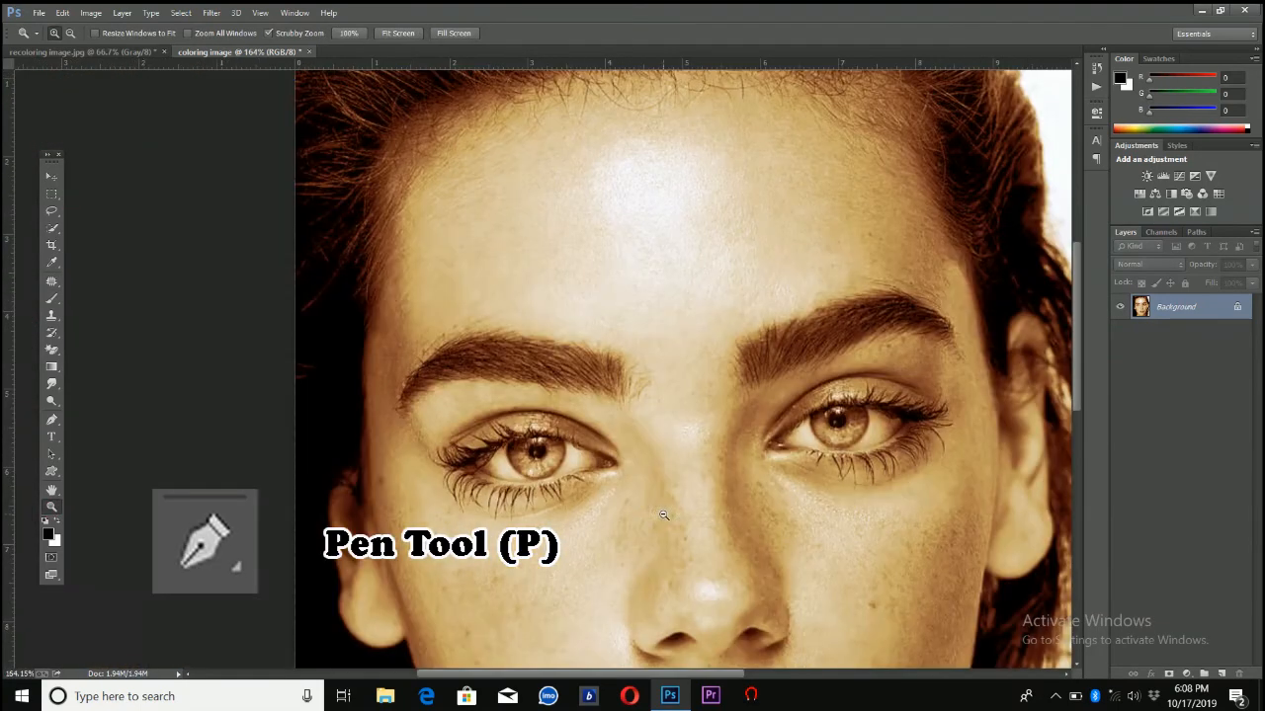
click(53, 422)
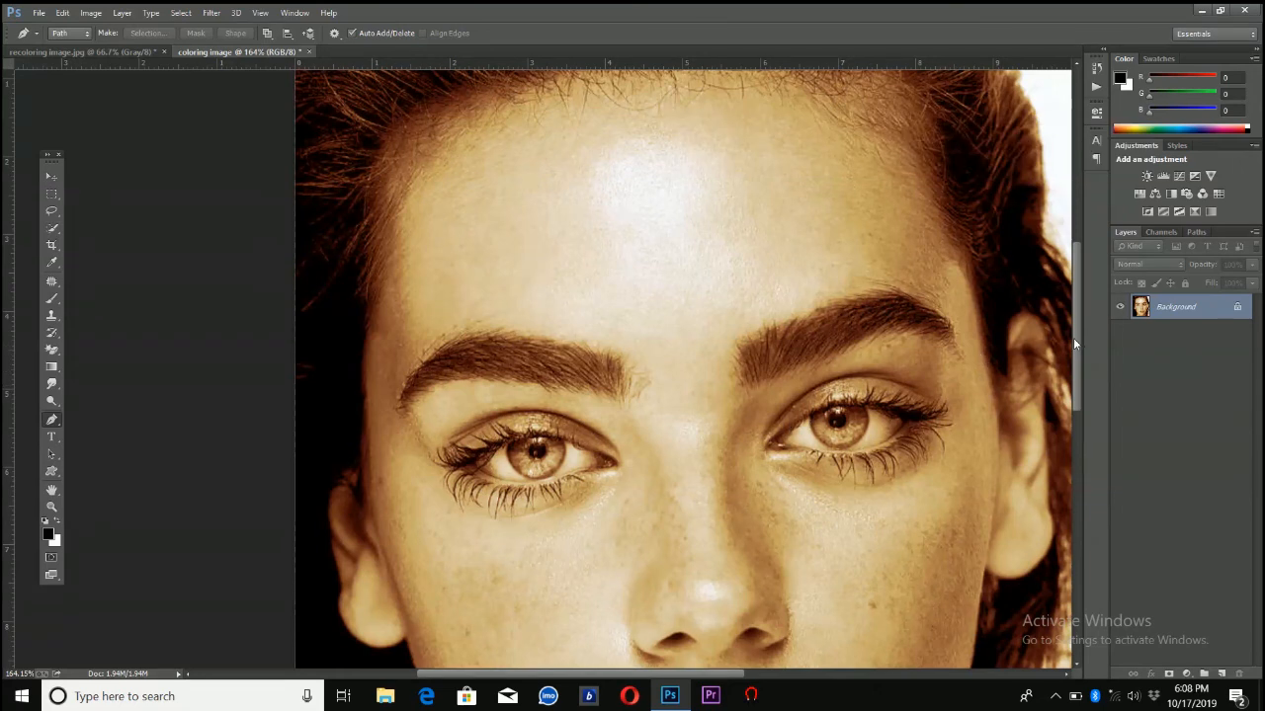
drag(1073, 338, 1068, 451)
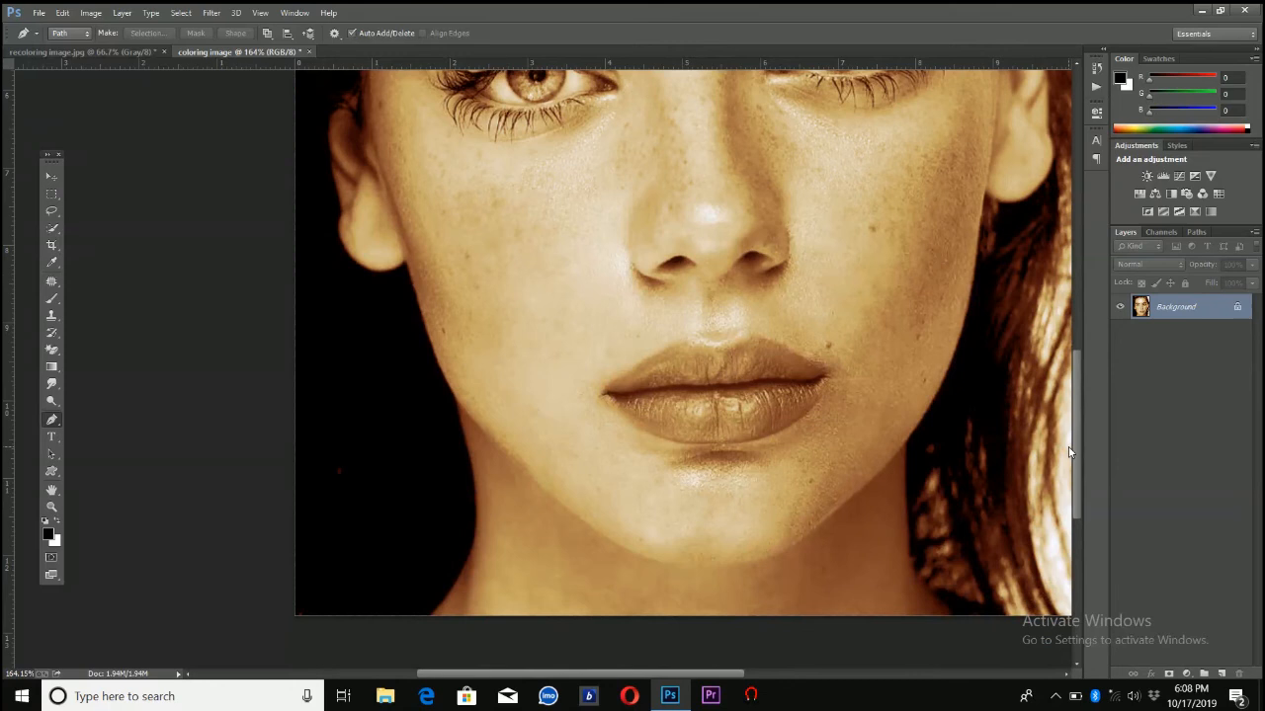
click(826, 375)
mouse_move(744, 339)
mouse_down()
mouse_move(679, 344)
mouse_move(607, 391)
mouse_up()
click(827, 375)
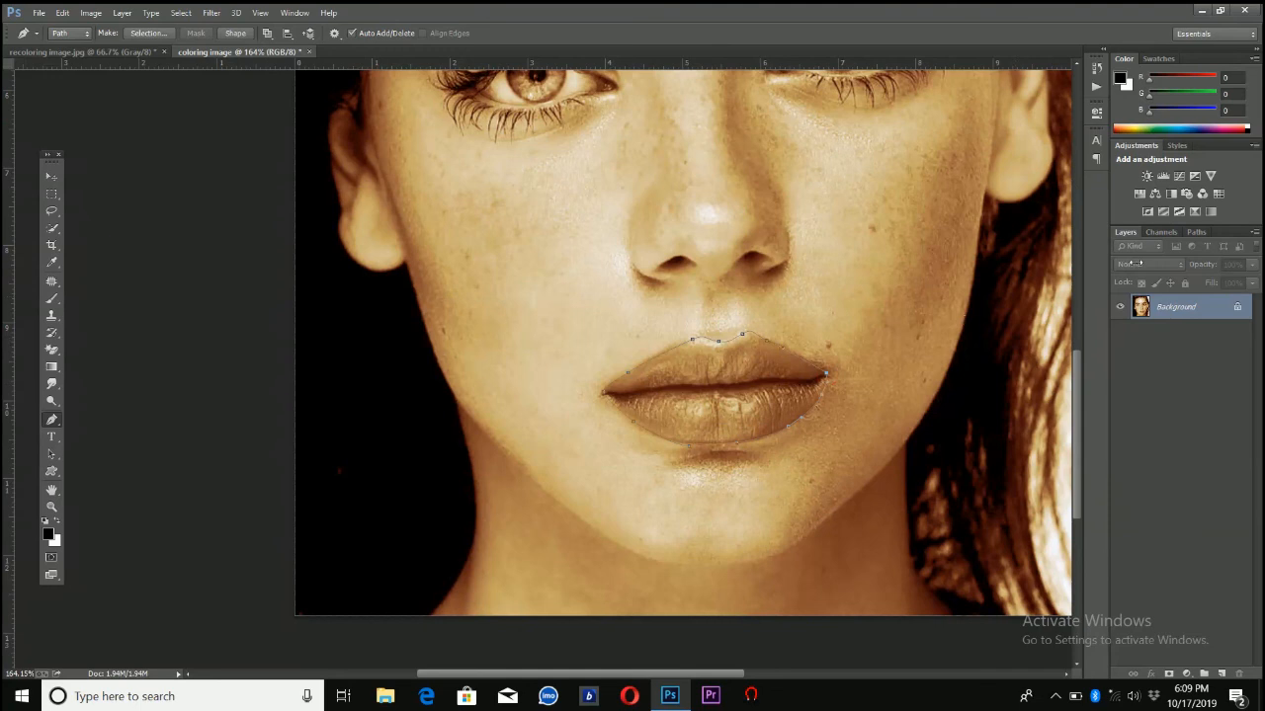
Load the lip path as a selection and shift its hue to -21 with a Hue/Saturation adjustment
click(1194, 232)
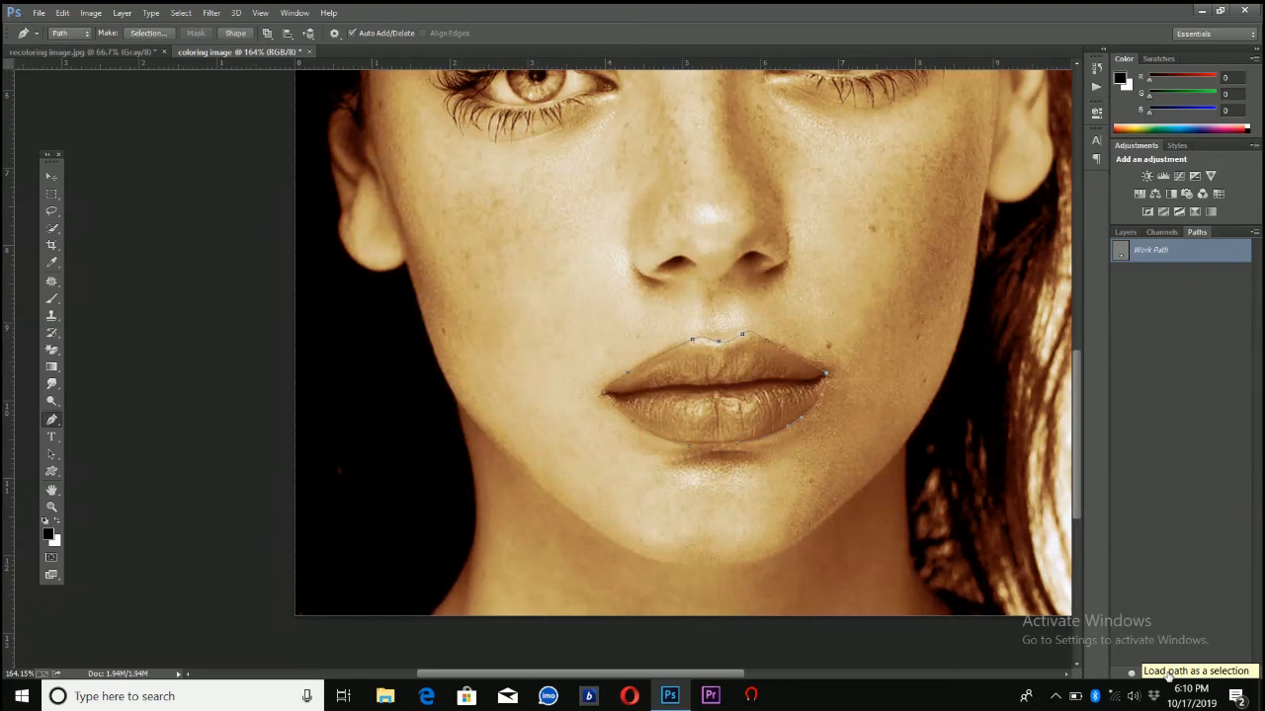
click(1168, 676)
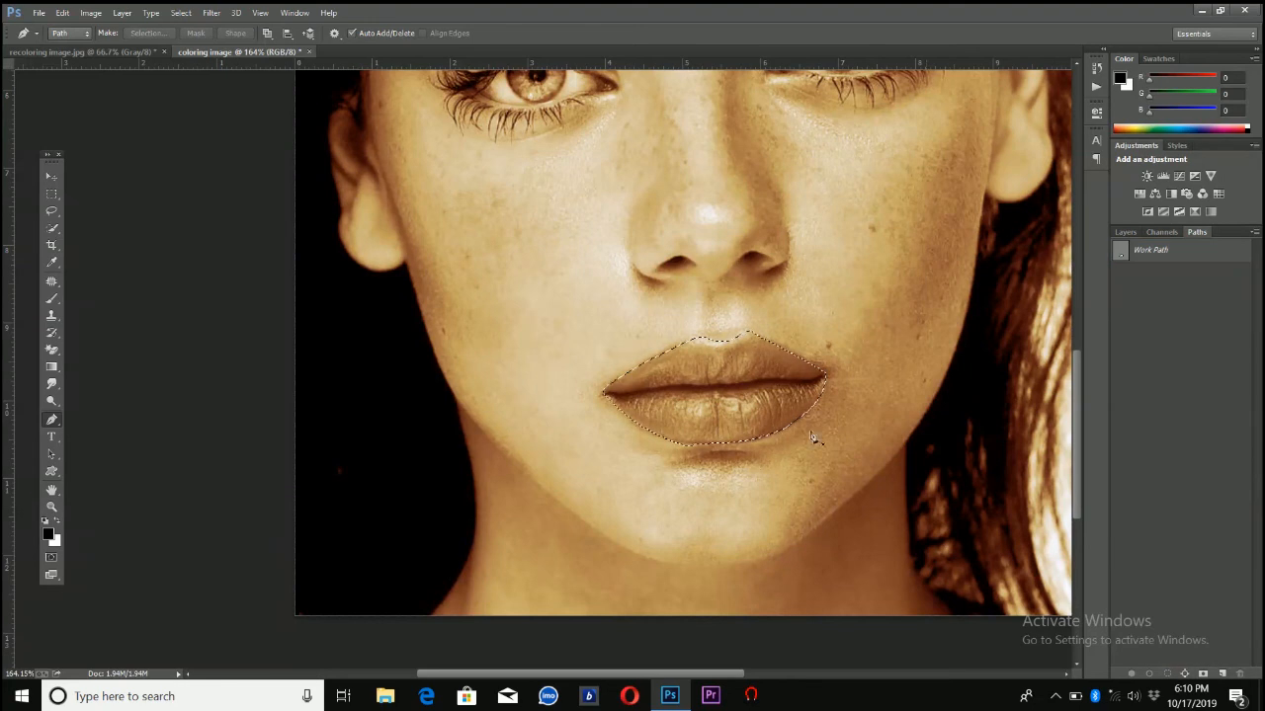
click(97, 14)
mouse_move(116, 52)
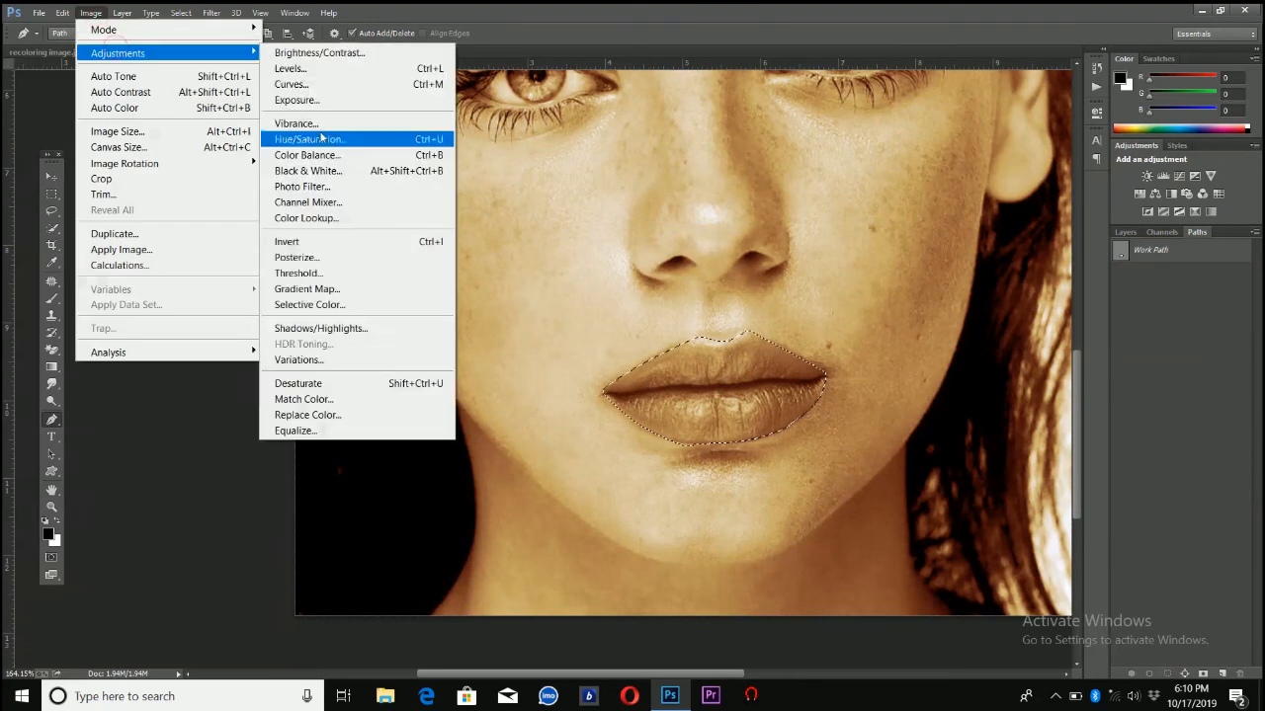
click(322, 141)
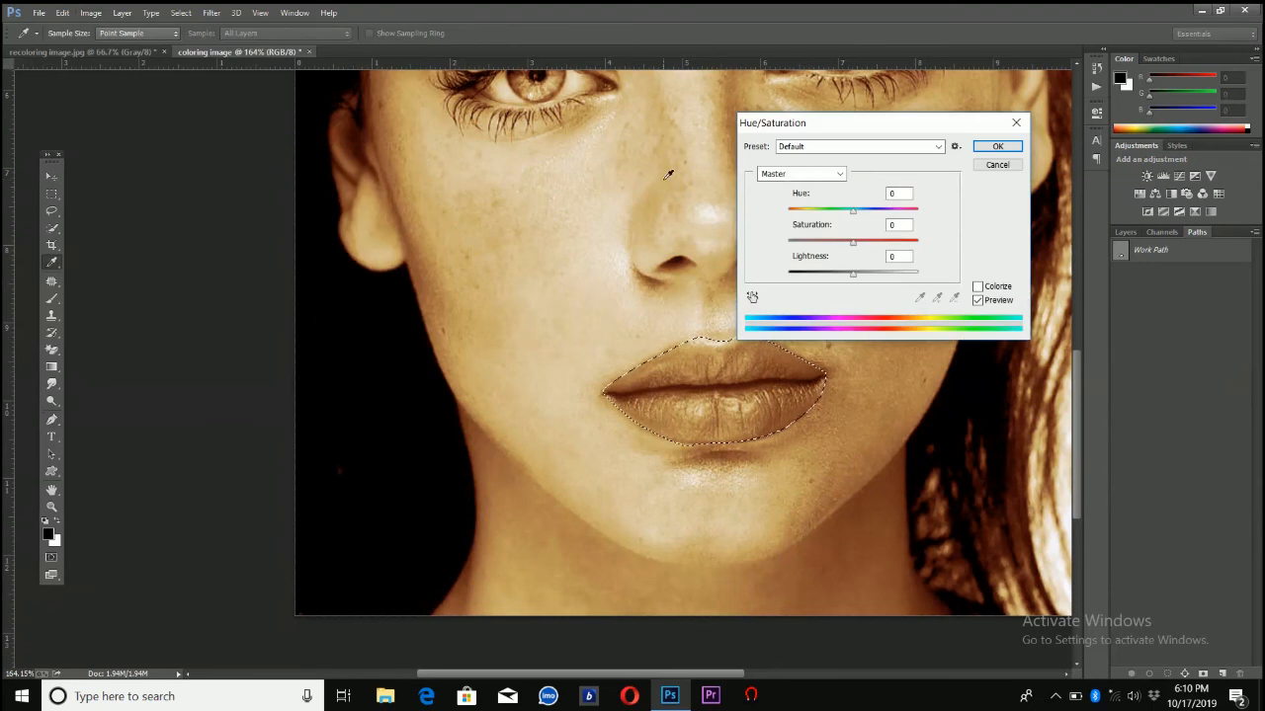
click(871, 211)
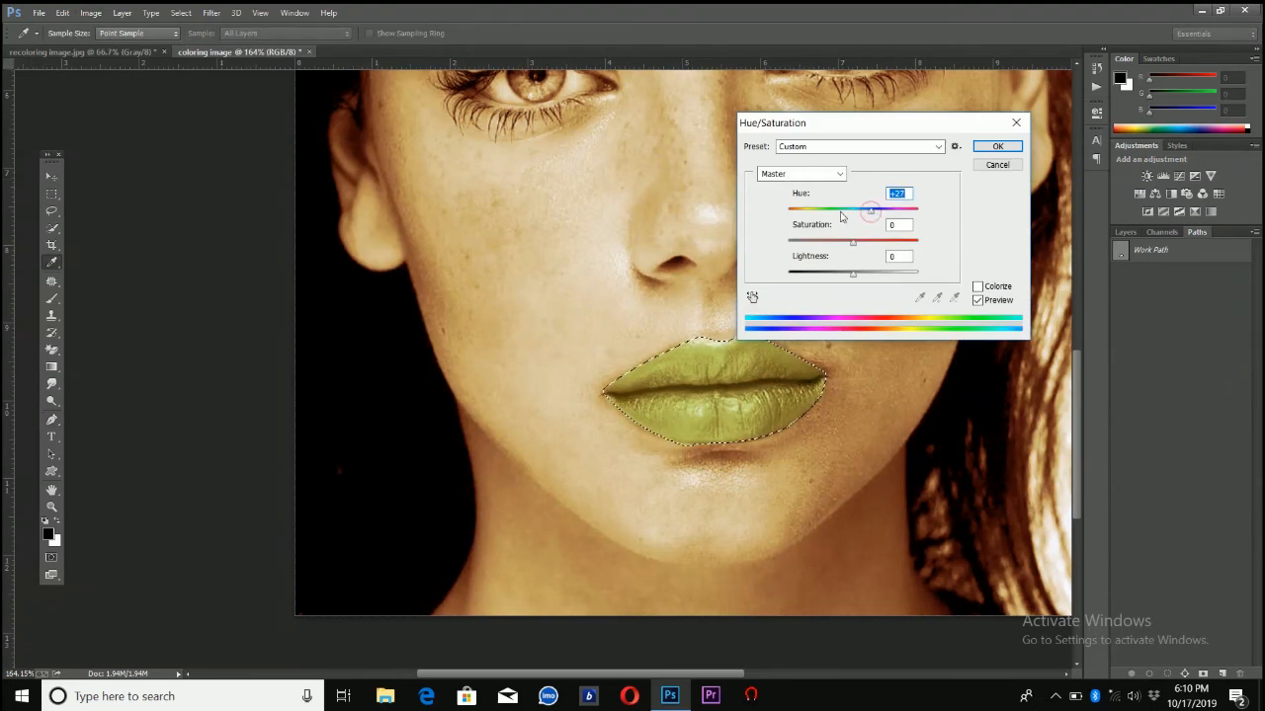
click(830, 211)
click(837, 211)
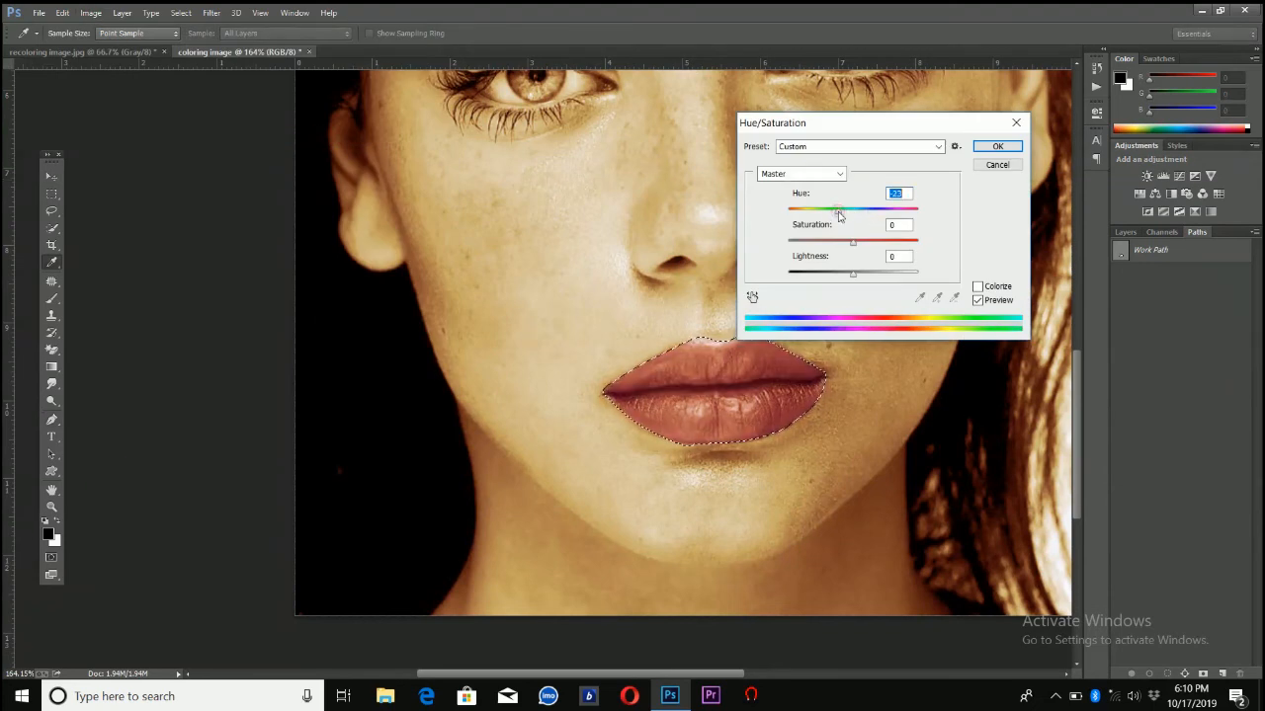
click(844, 211)
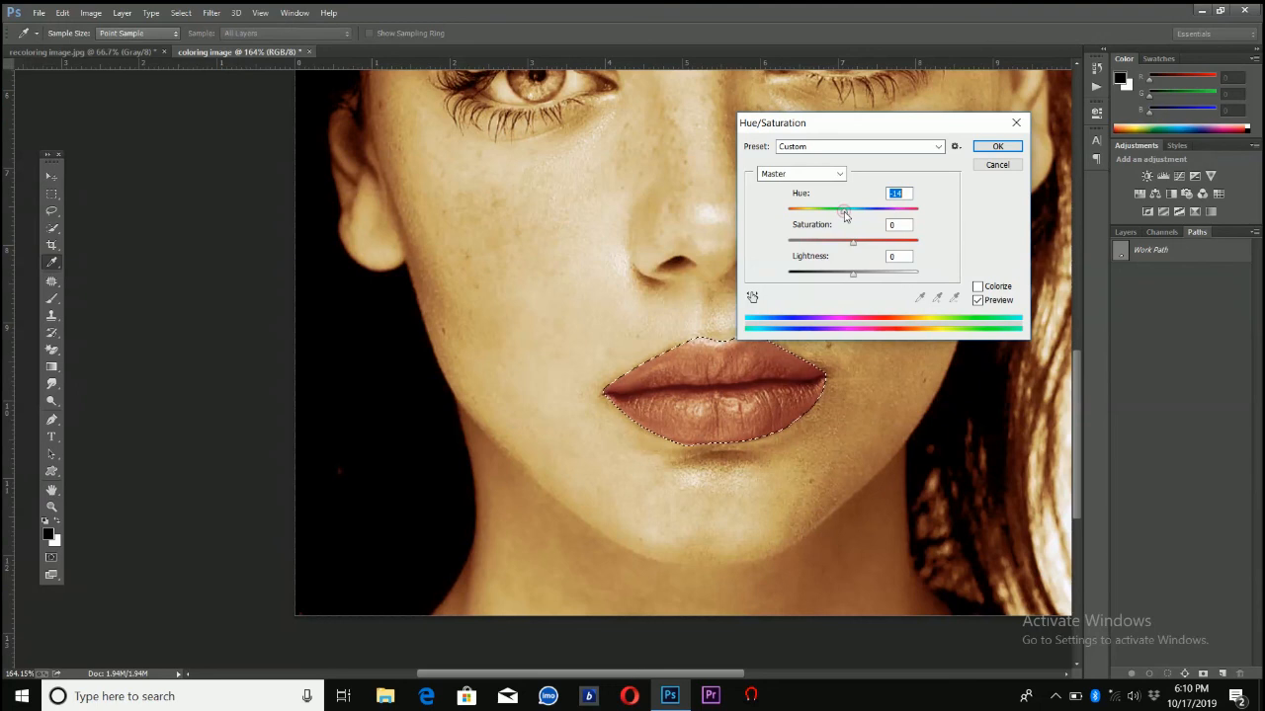
click(839, 214)
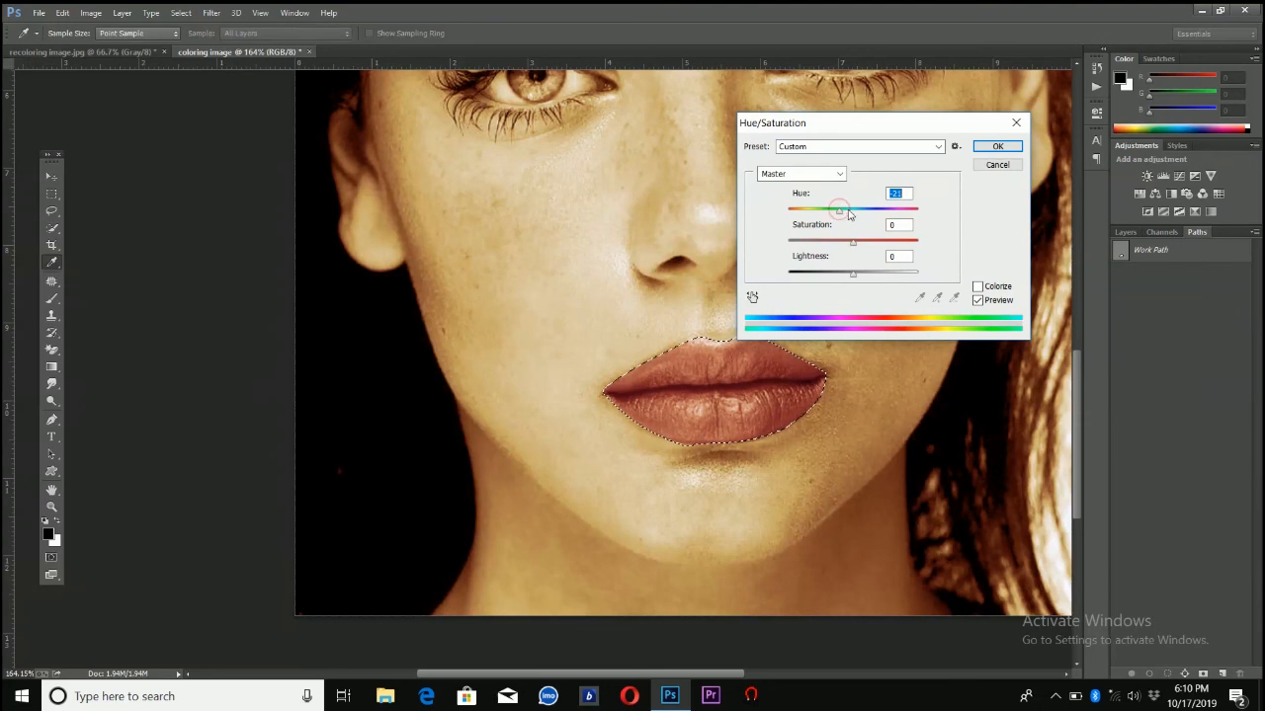
click(981, 149)
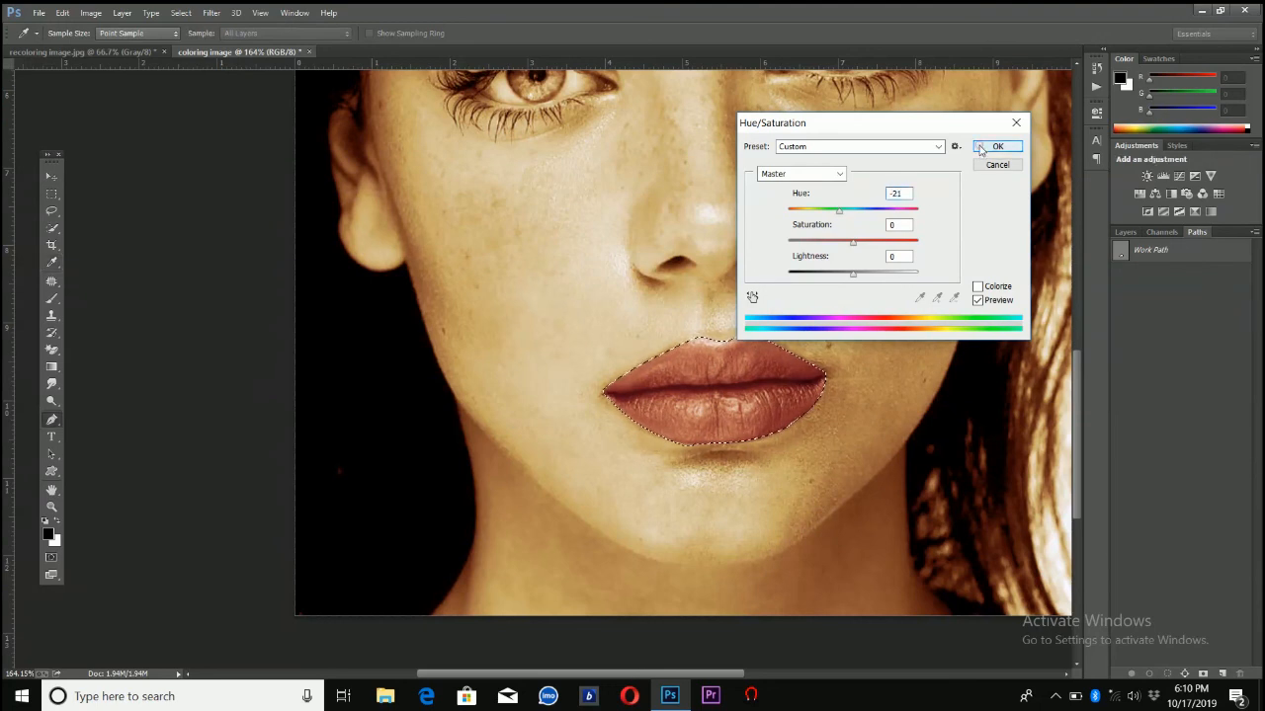
key(p)
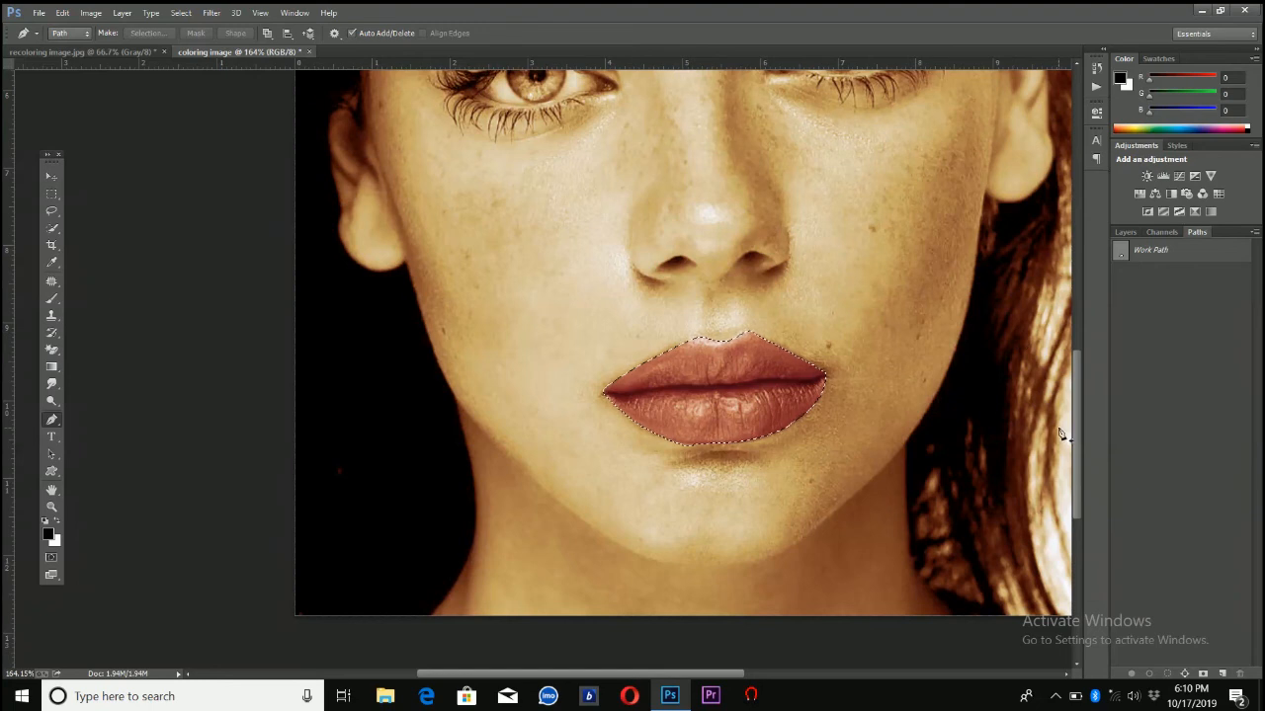
Deselect the recoloured lips
drag(1075, 424, 1080, 389)
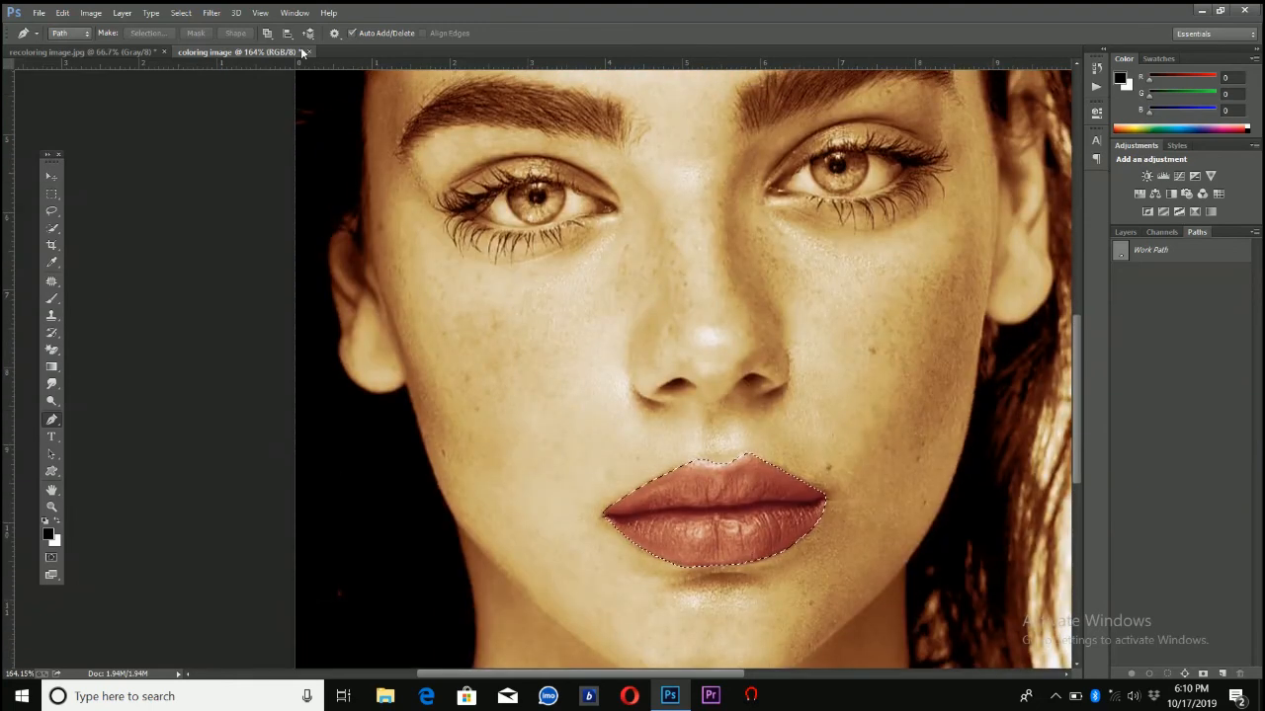
click(187, 12)
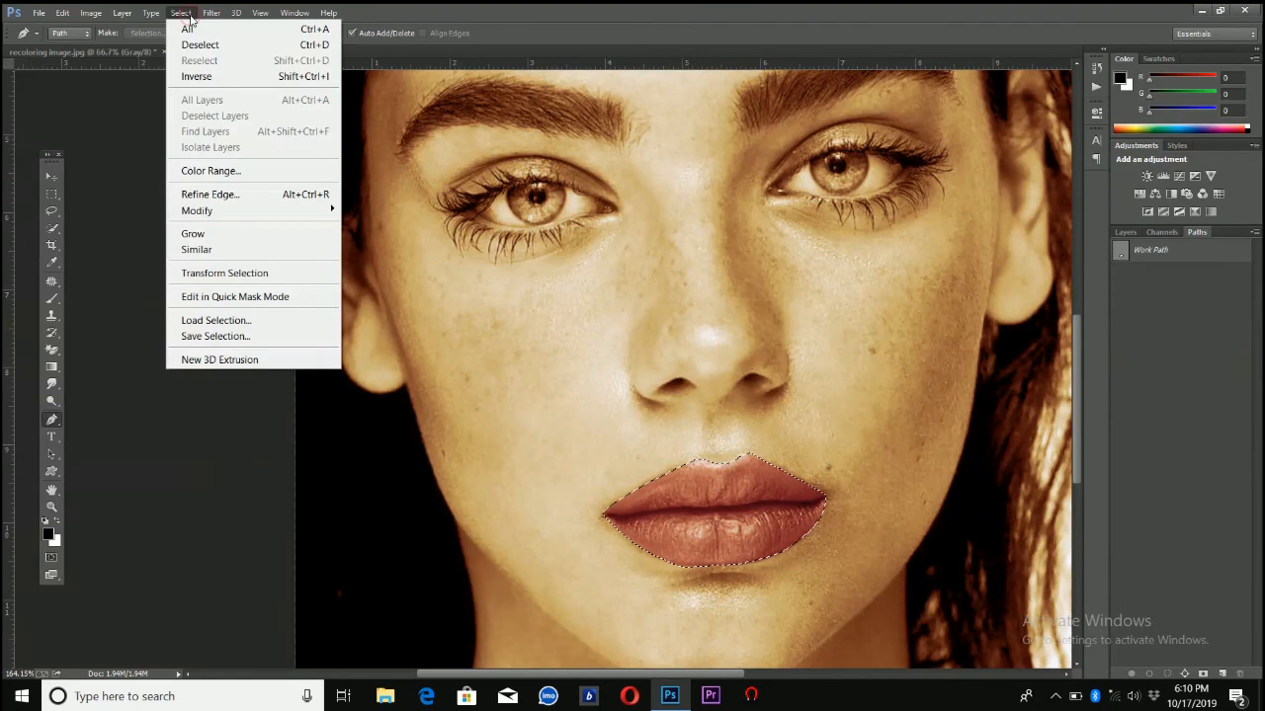
click(197, 44)
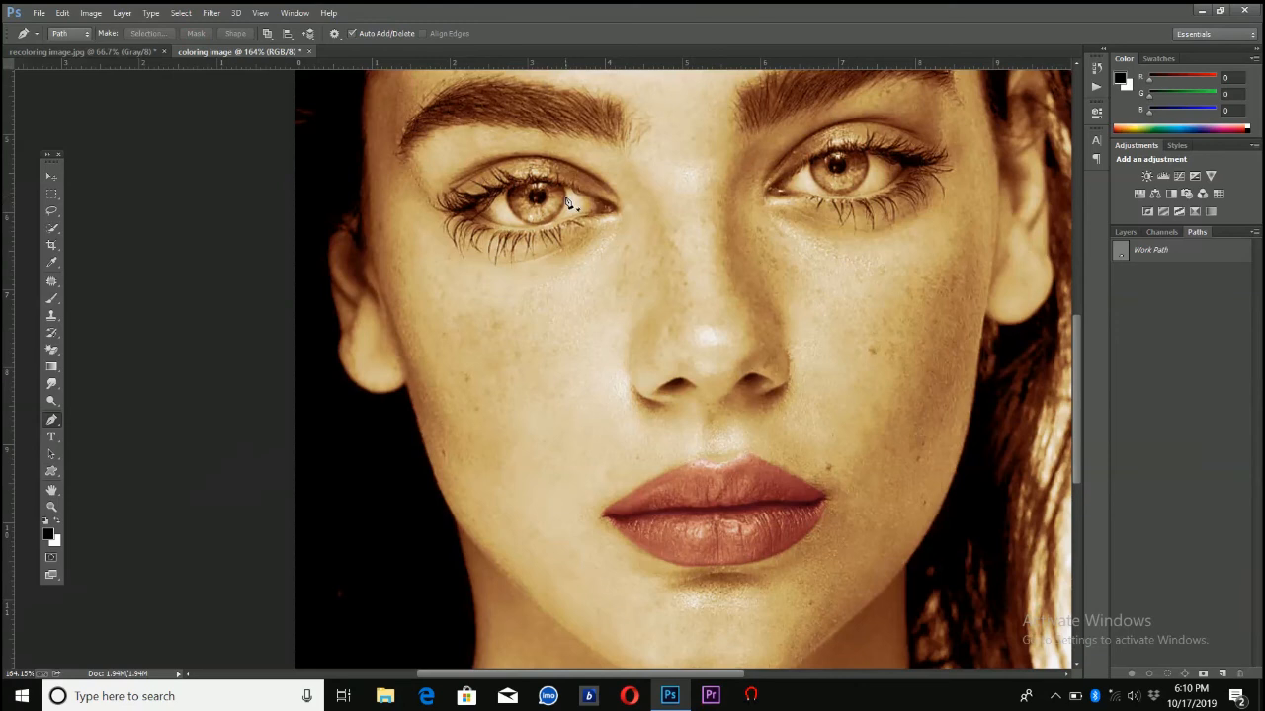
Select both irises with the Elliptical Marquee tool, adding the second eye's circle to the first selection
click(53, 193)
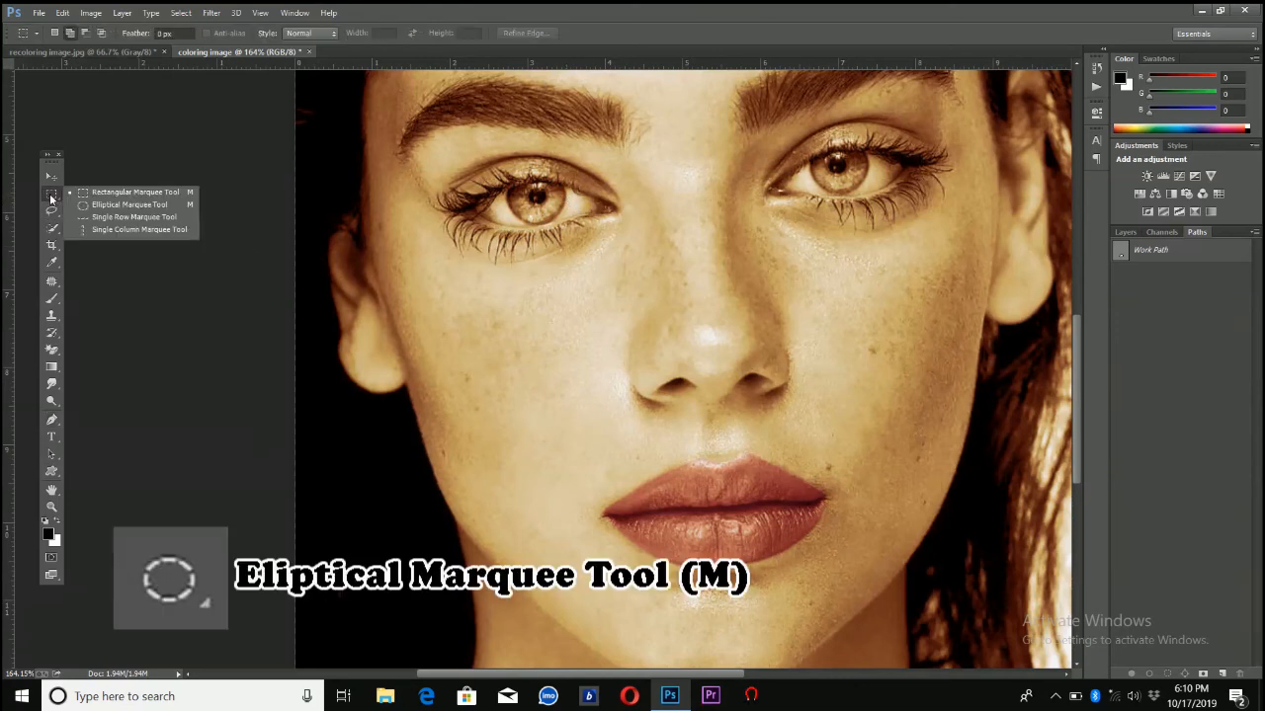
click(71, 204)
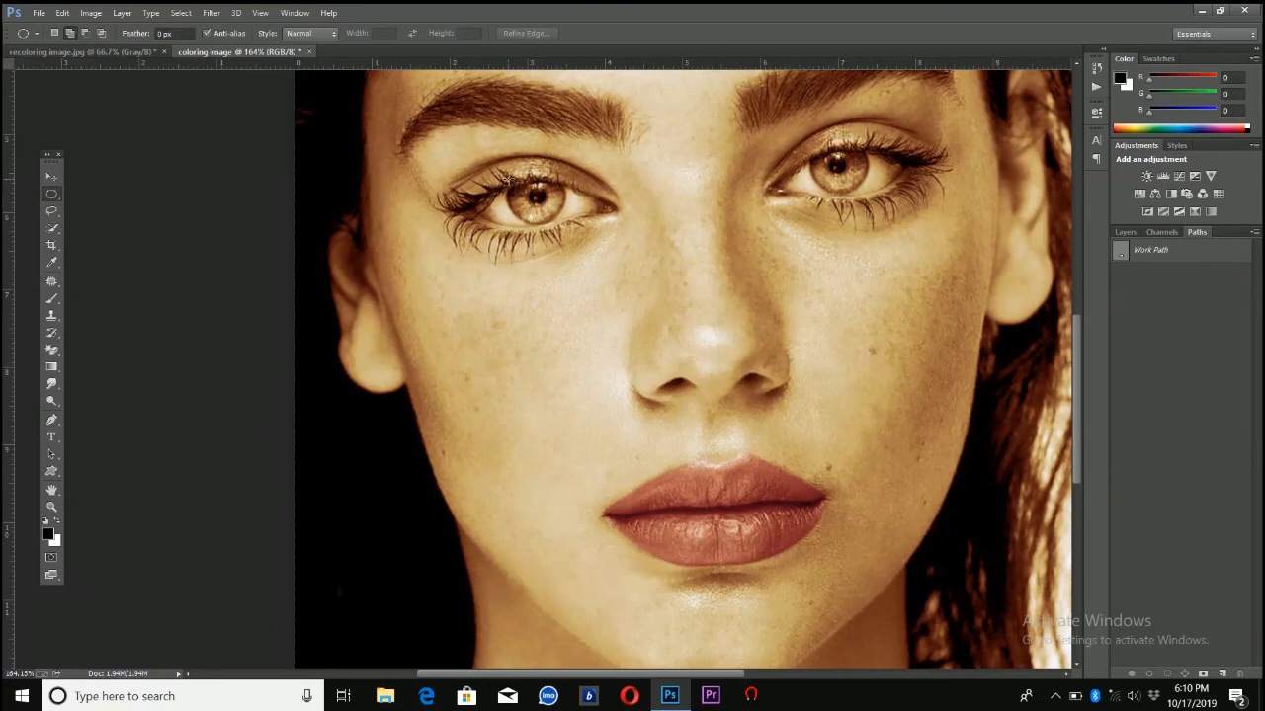
drag(534, 193, 563, 211)
click(69, 34)
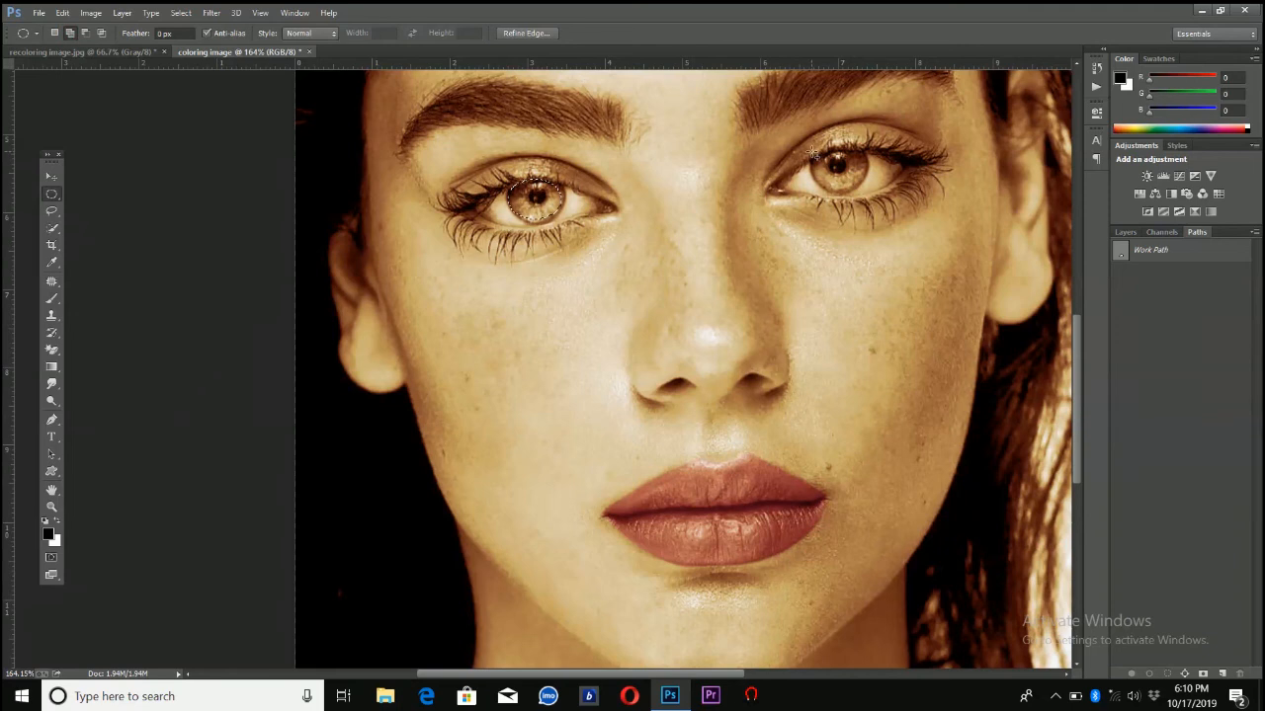
drag(813, 151, 865, 191)
Shift the selected irises' hue to +16 with a Hue/Saturation adjustment and deselect them
click(92, 19)
mouse_move(149, 52)
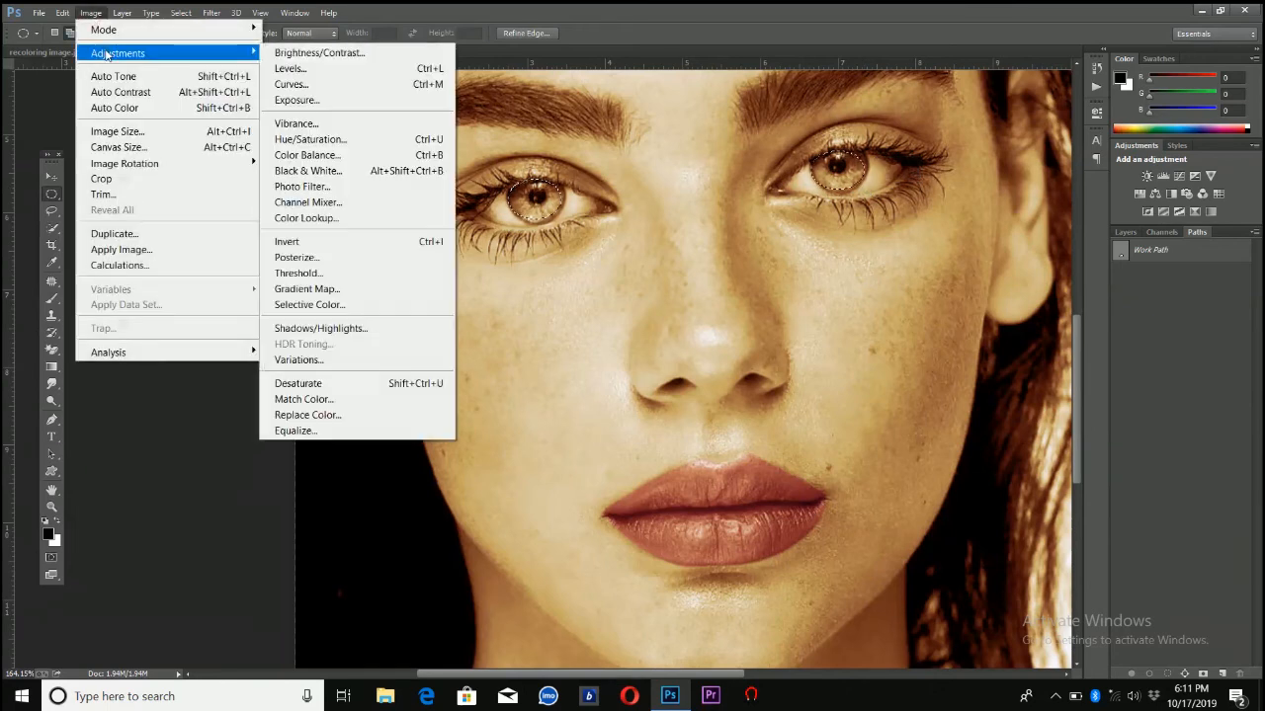
click(297, 140)
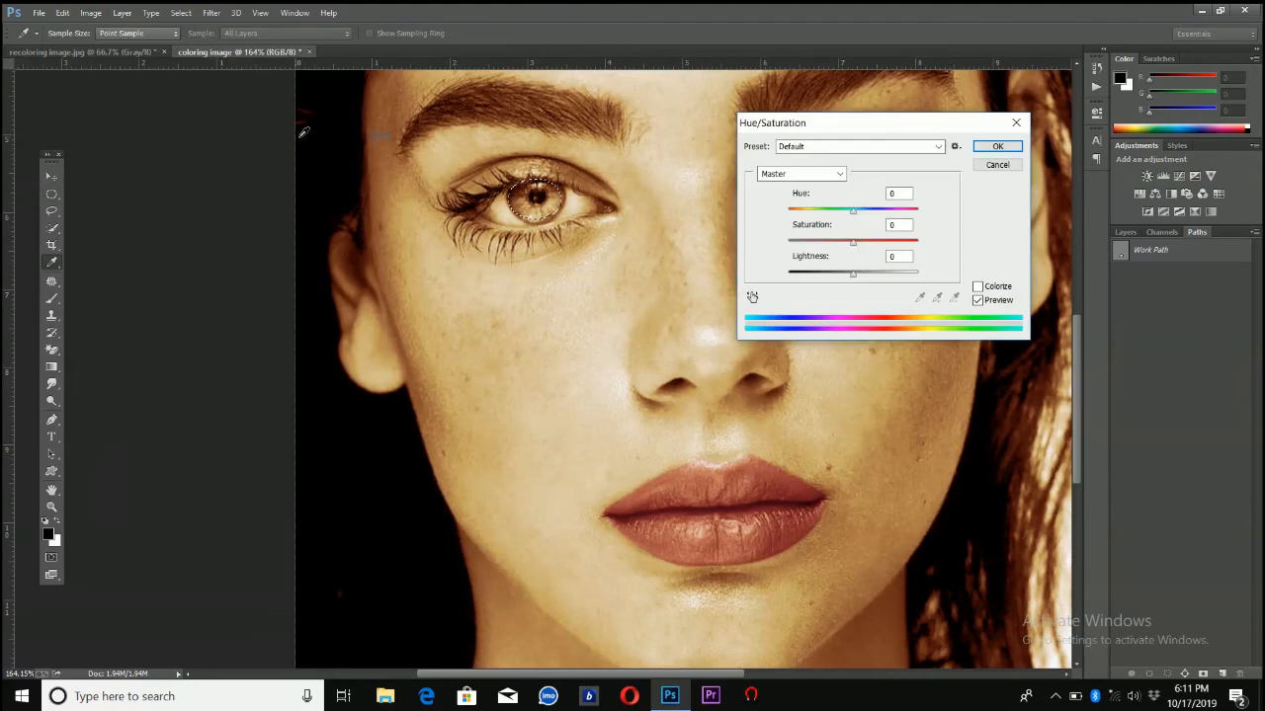
mouse_move(852, 210)
mouse_down()
mouse_move(841, 211)
mouse_move(866, 215)
mouse_up()
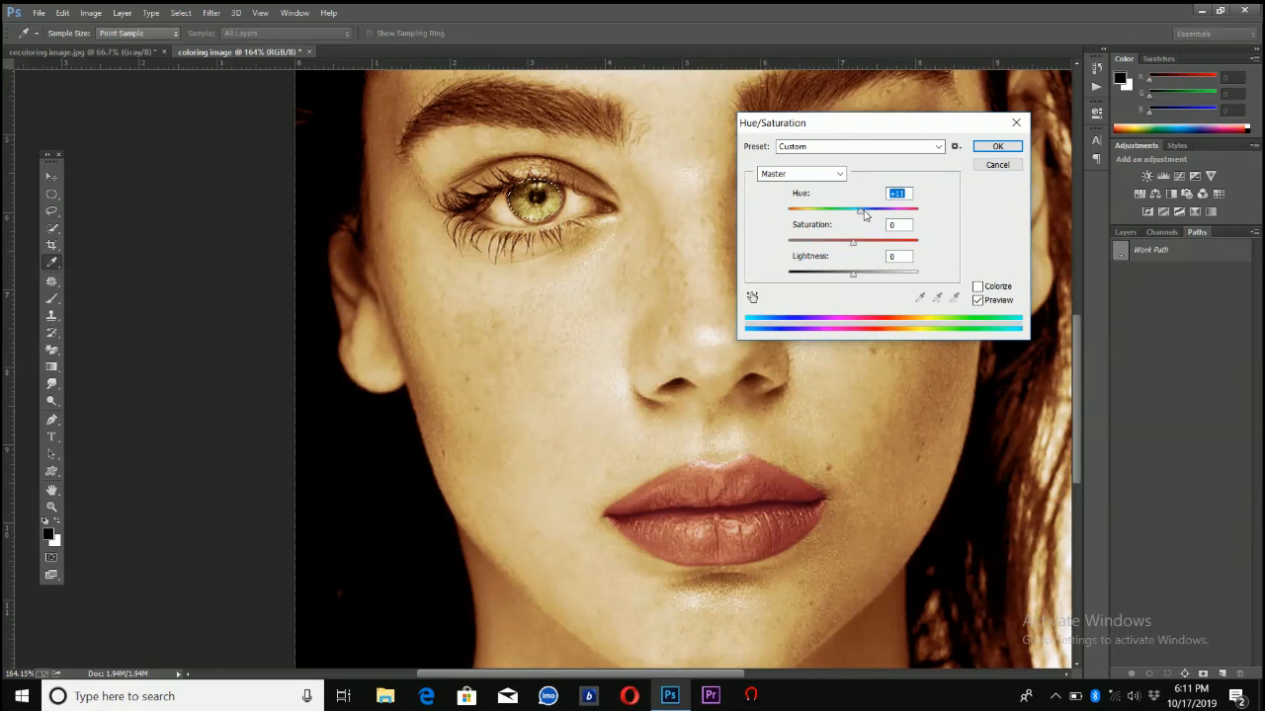
click(997, 147)
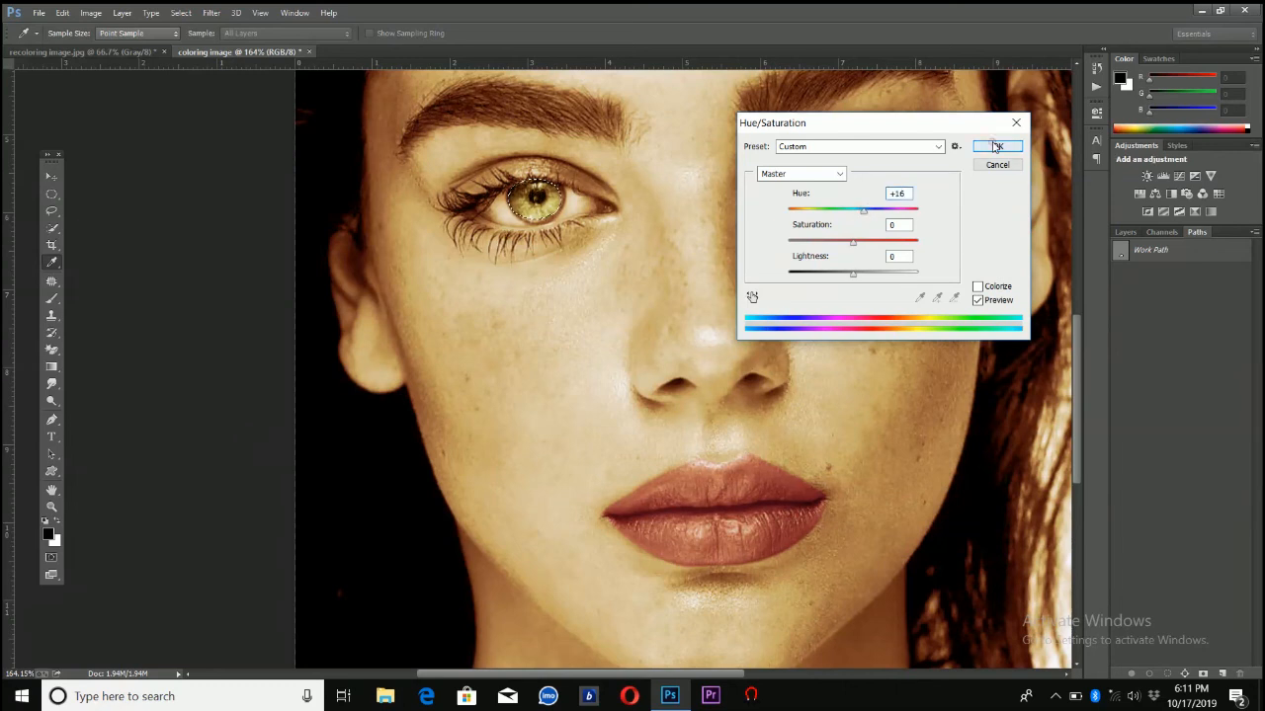
key(m)
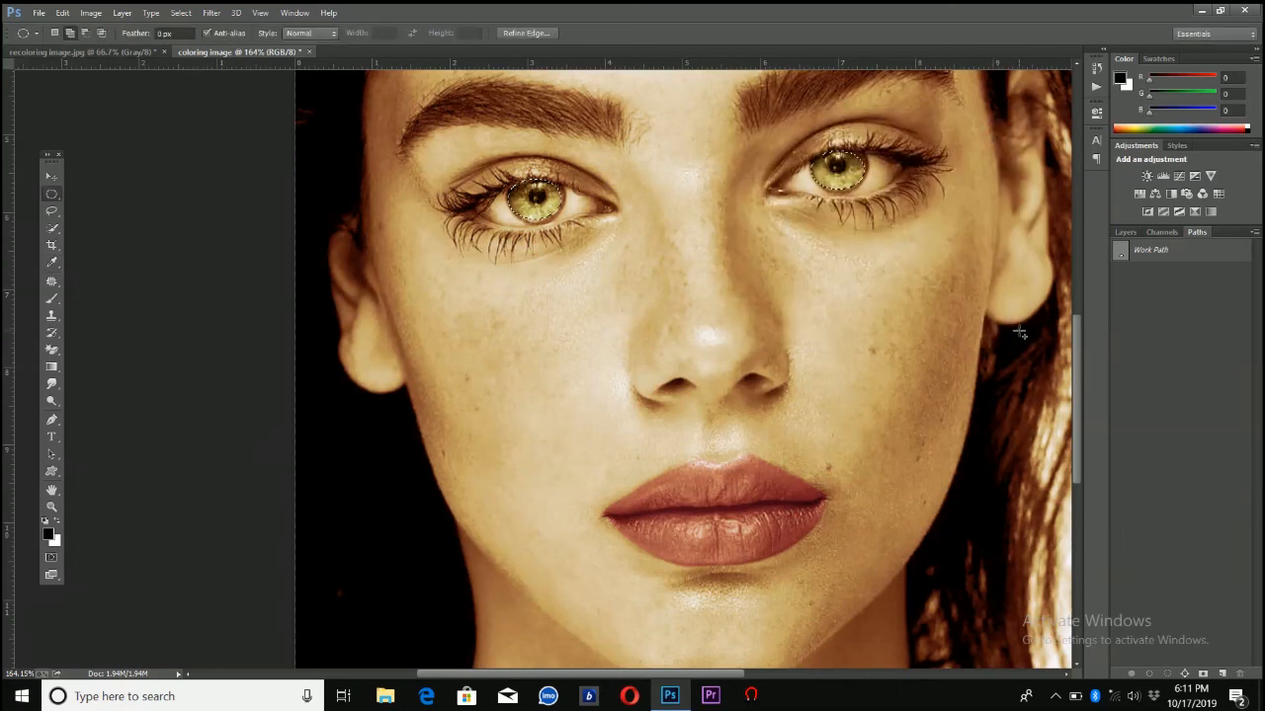
click(178, 13)
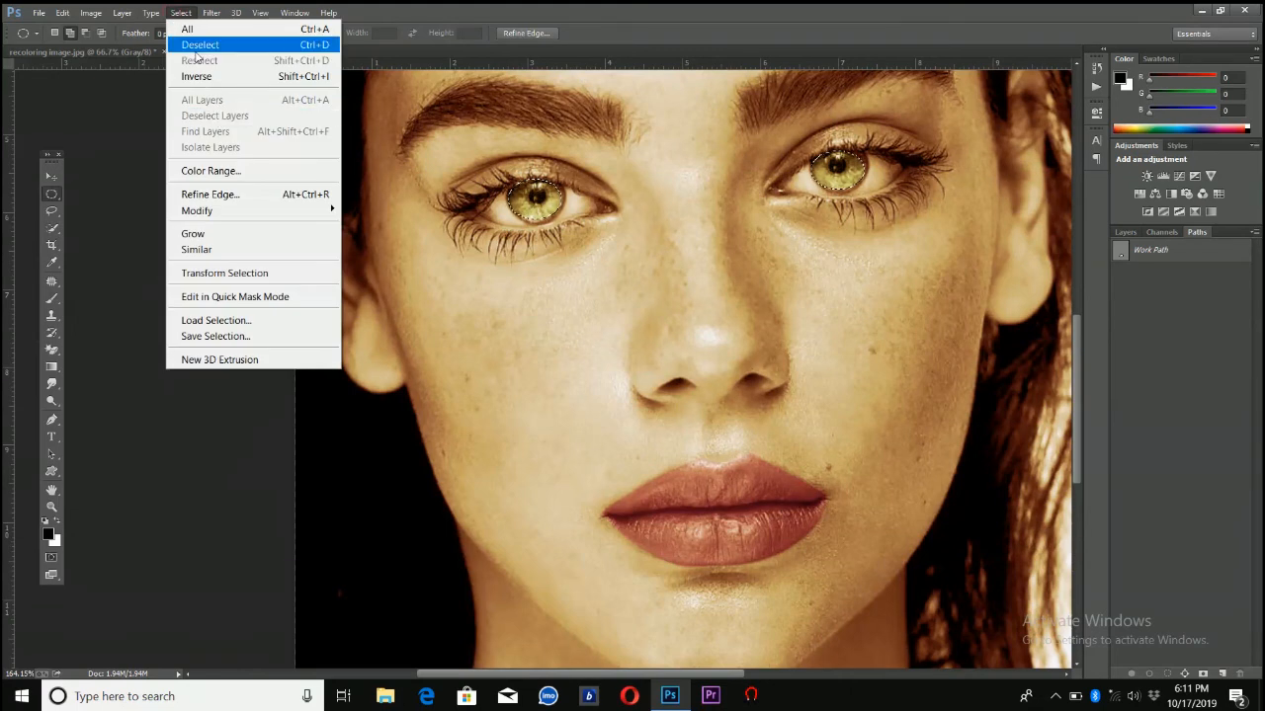
click(198, 47)
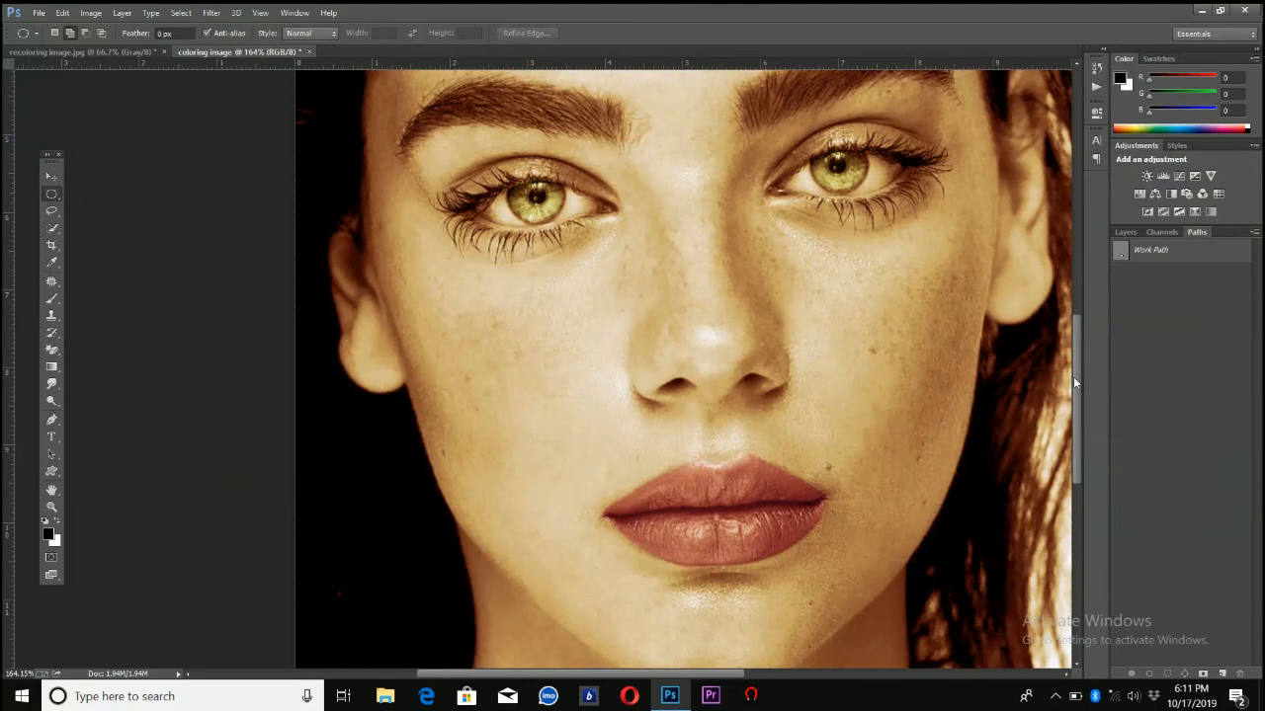
Outline both cheeks freehand with the Lasso tool, adding the second cheek to the first selection
mouse_move(1074, 379)
mouse_down()
mouse_move(1080, 310)
mouse_move(1067, 278)
mouse_move(1070, 398)
mouse_move(1070, 388)
mouse_up()
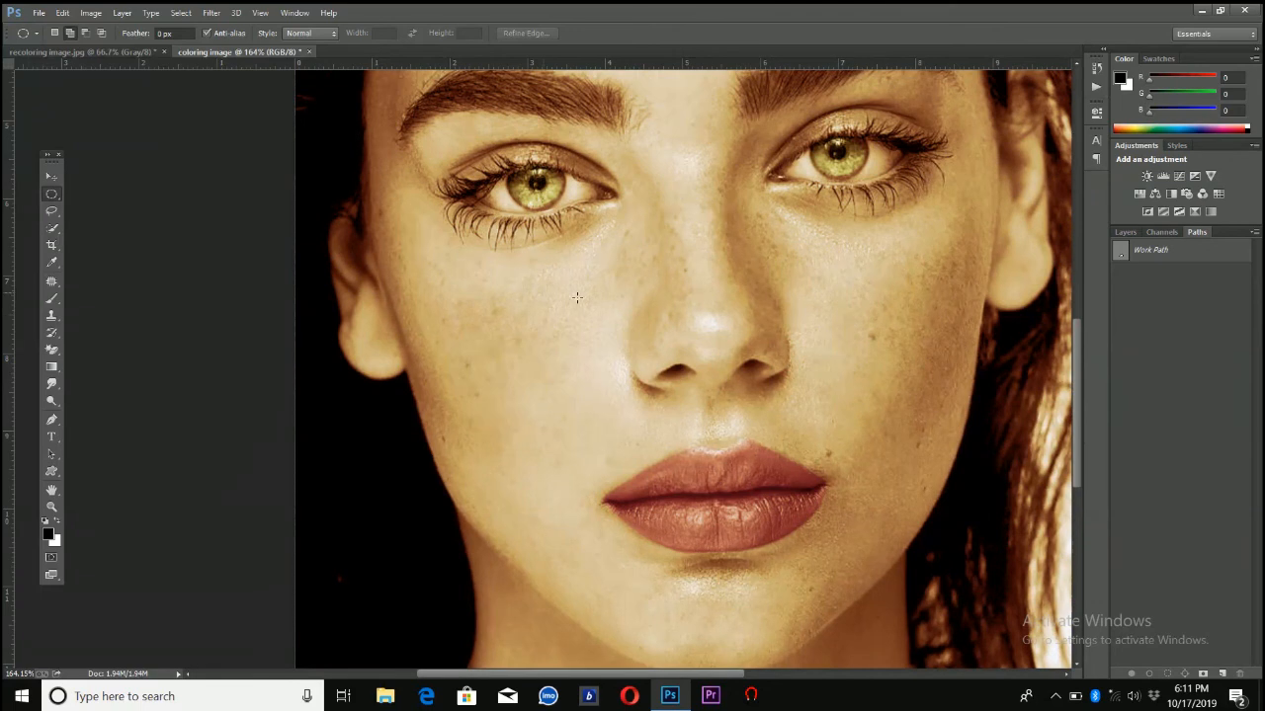
click(52, 216)
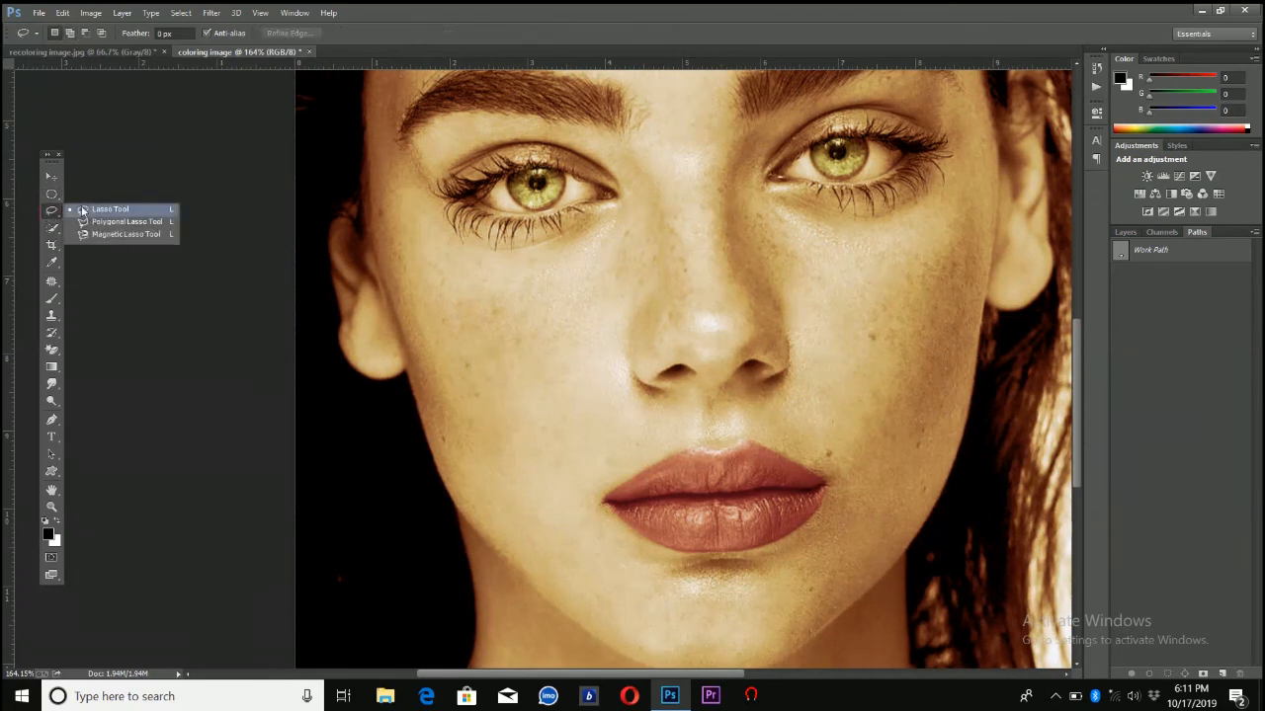
click(84, 211)
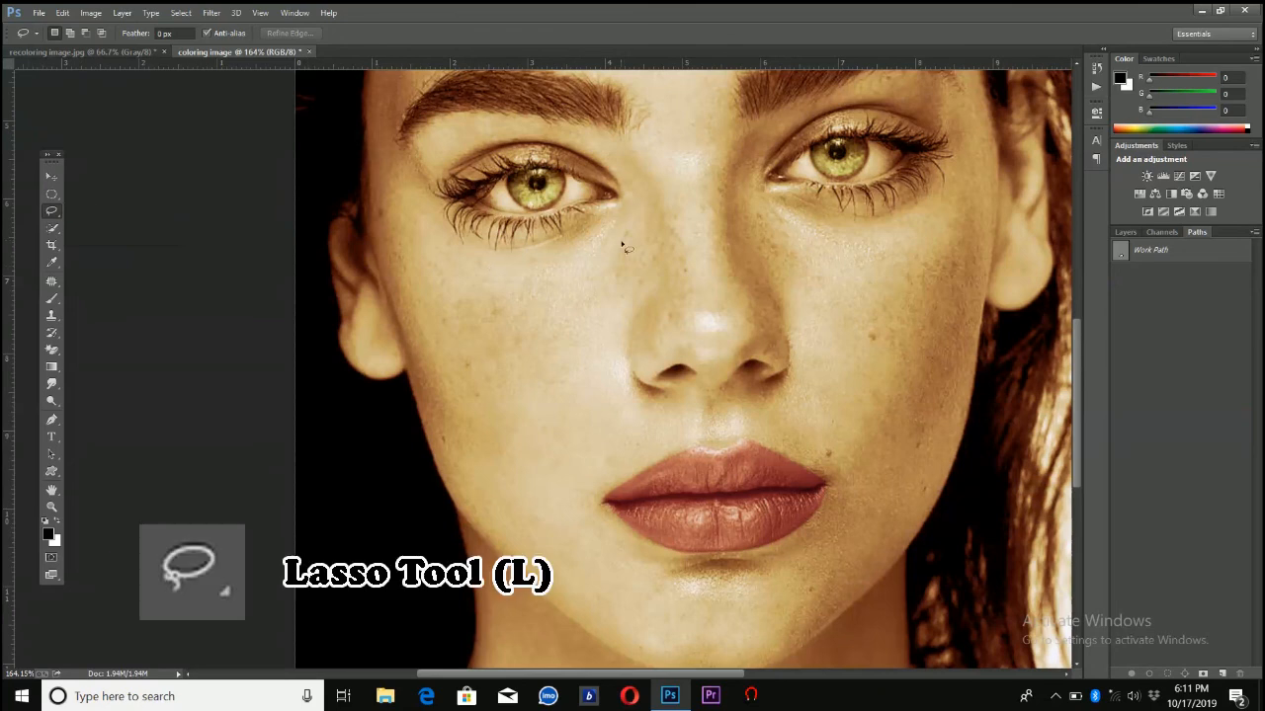
mouse_move(630, 219)
mouse_down()
mouse_move(505, 256)
mouse_move(415, 223)
mouse_move(403, 234)
mouse_move(441, 399)
mouse_up()
mouse_move(468, 462)
mouse_down()
mouse_move(506, 540)
mouse_move(624, 639)
mouse_move(641, 620)
mouse_move(626, 570)
mouse_move(569, 477)
mouse_move(633, 432)
mouse_move(609, 375)
mouse_move(658, 286)
mouse_move(630, 224)
mouse_up()
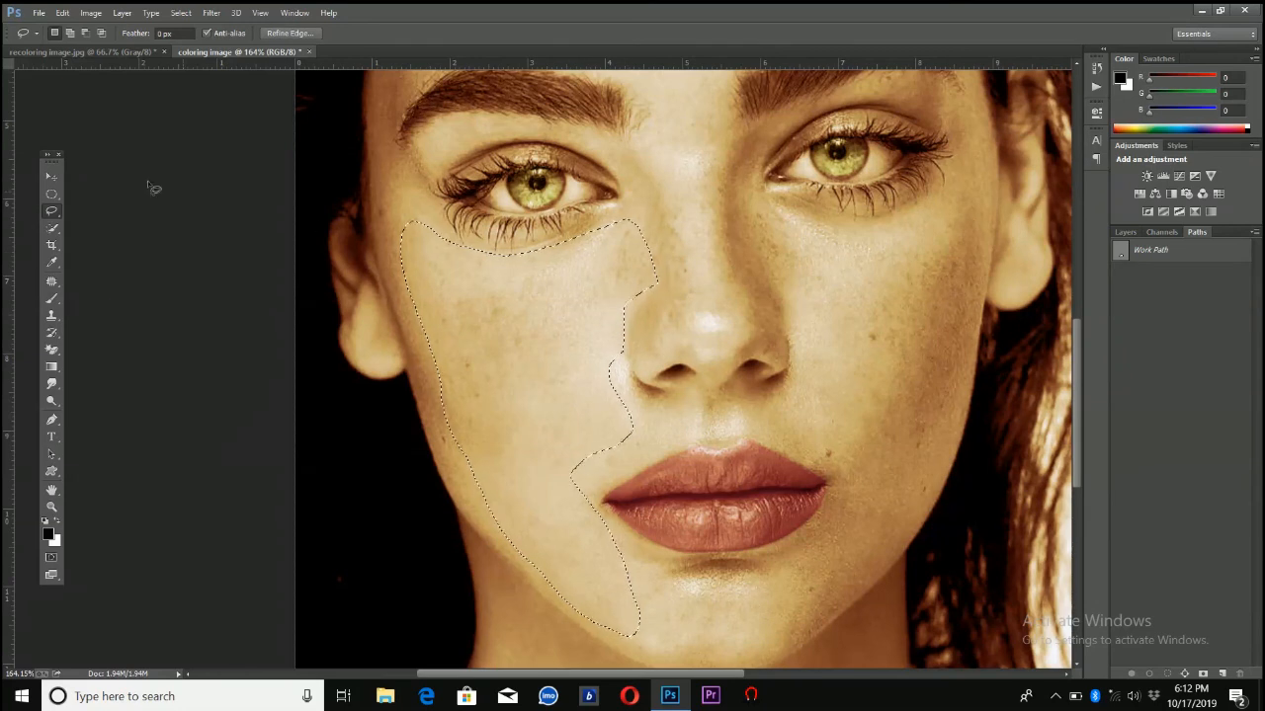
click(69, 35)
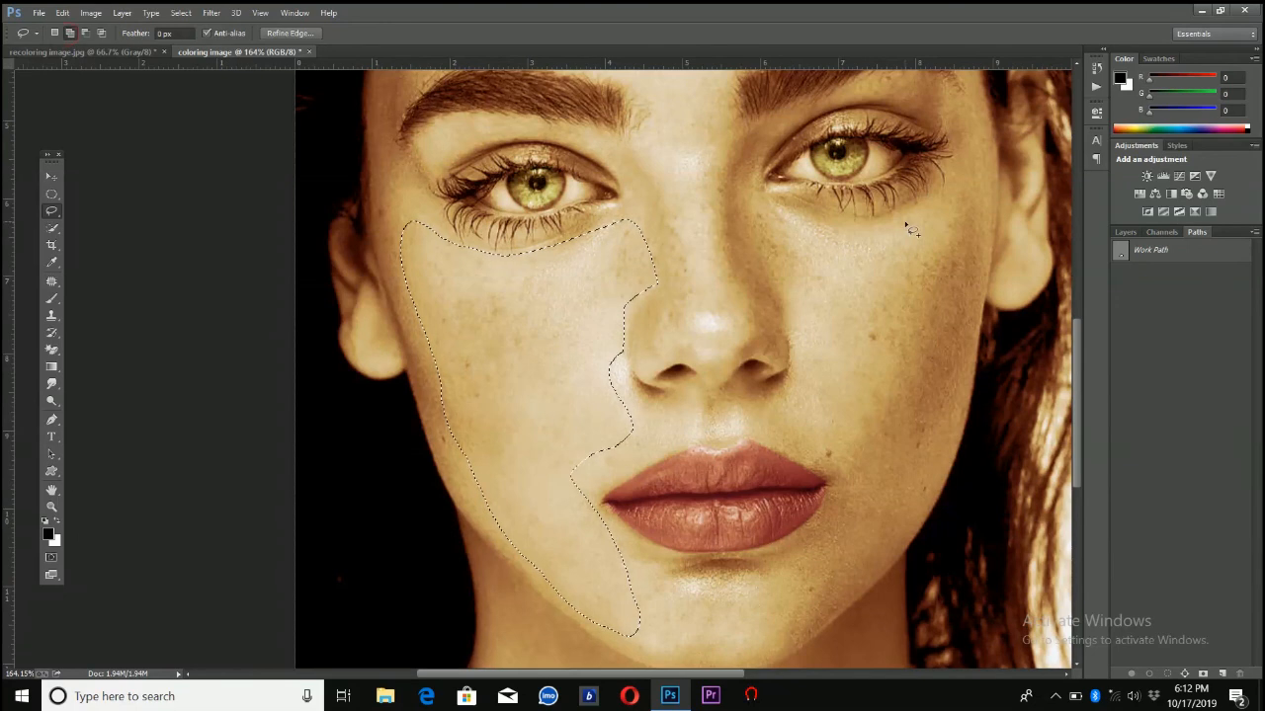
mouse_move(944, 189)
mouse_down()
mouse_move(856, 238)
mouse_move(758, 212)
mouse_move(807, 346)
mouse_move(805, 399)
mouse_move(779, 408)
mouse_move(780, 425)
mouse_move(814, 451)
mouse_move(840, 511)
mouse_move(807, 545)
mouse_move(798, 595)
mouse_move(823, 592)
mouse_move(883, 536)
mouse_move(935, 457)
mouse_up()
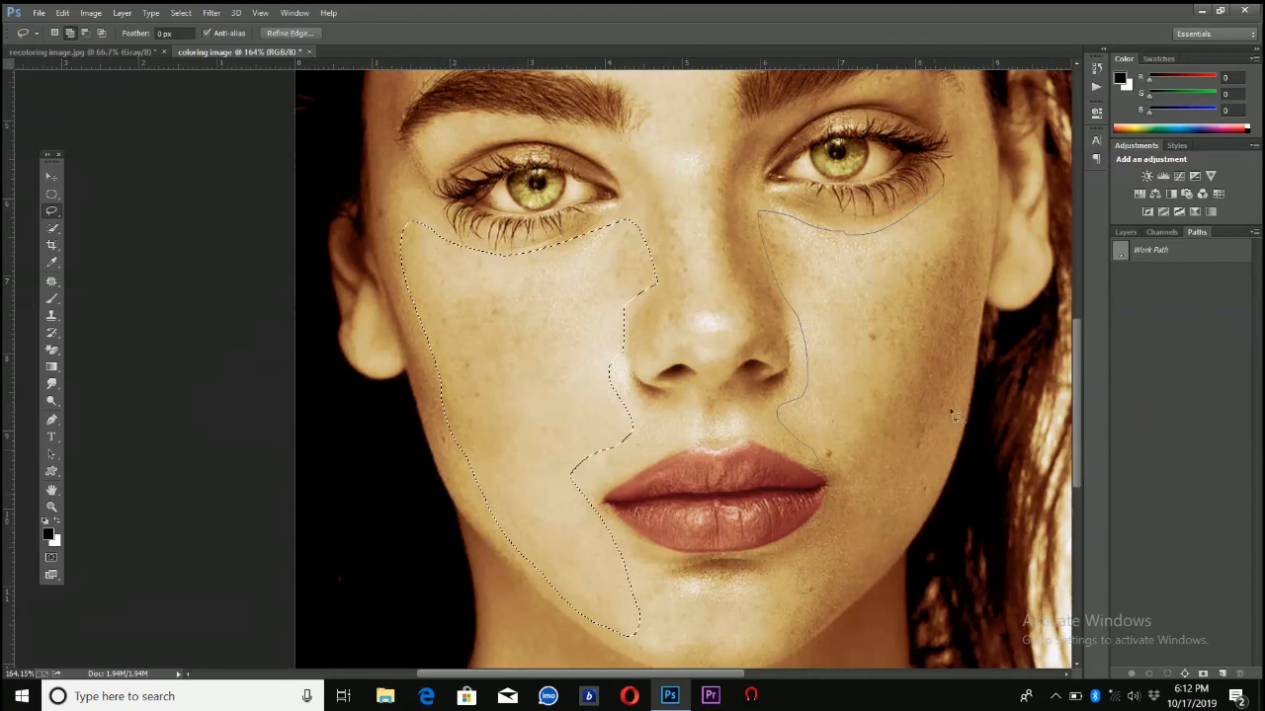
drag(956, 172, 955, 174)
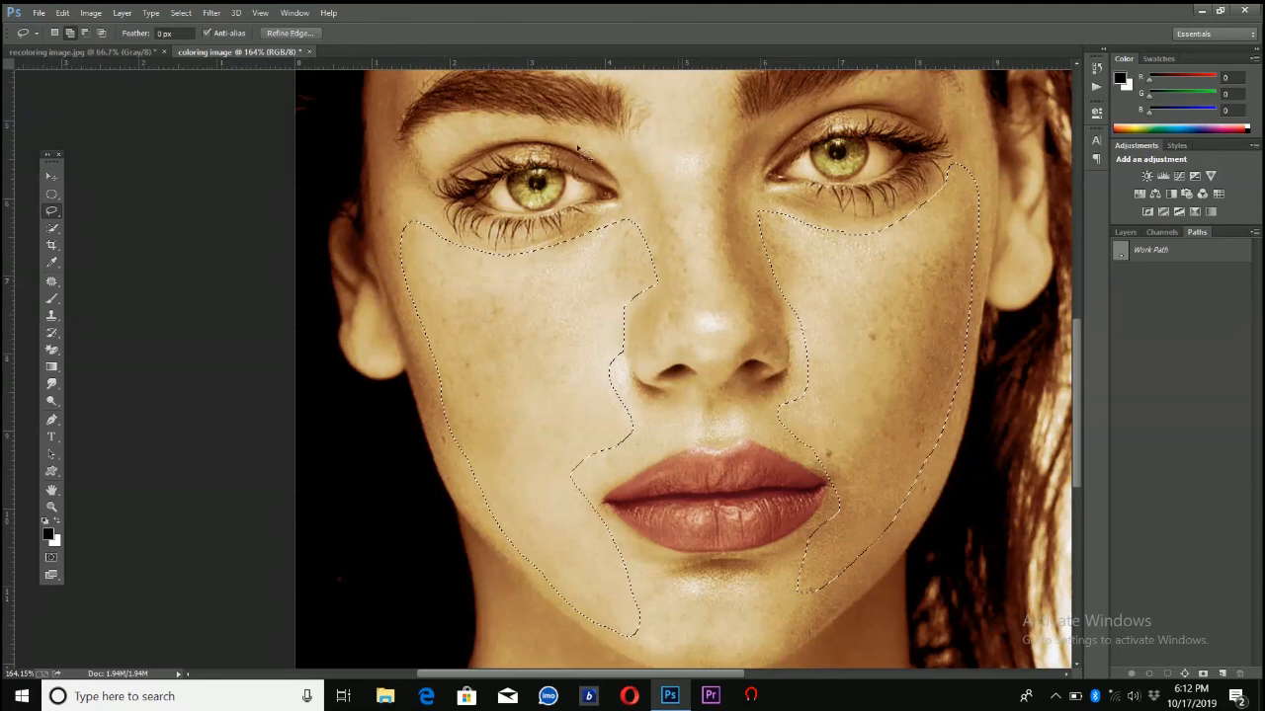
Open Refine Edge for the cheek selection and preview it on a white background
click(180, 13)
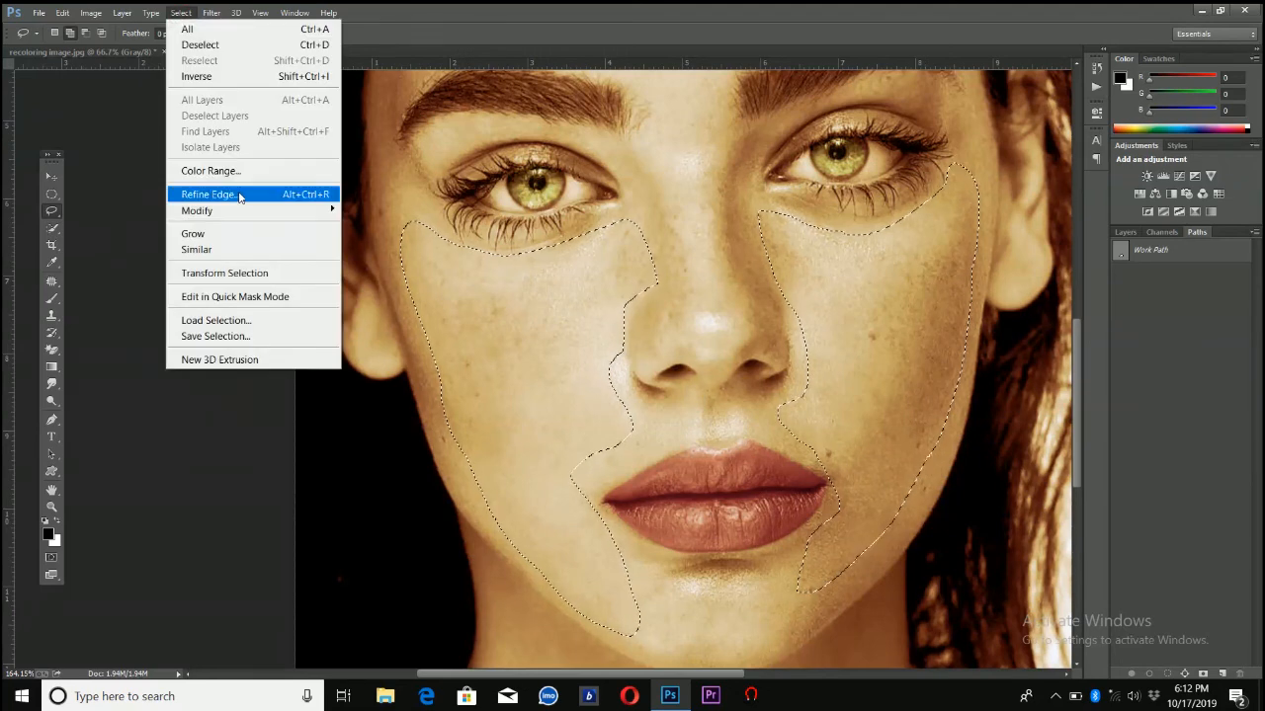
click(249, 196)
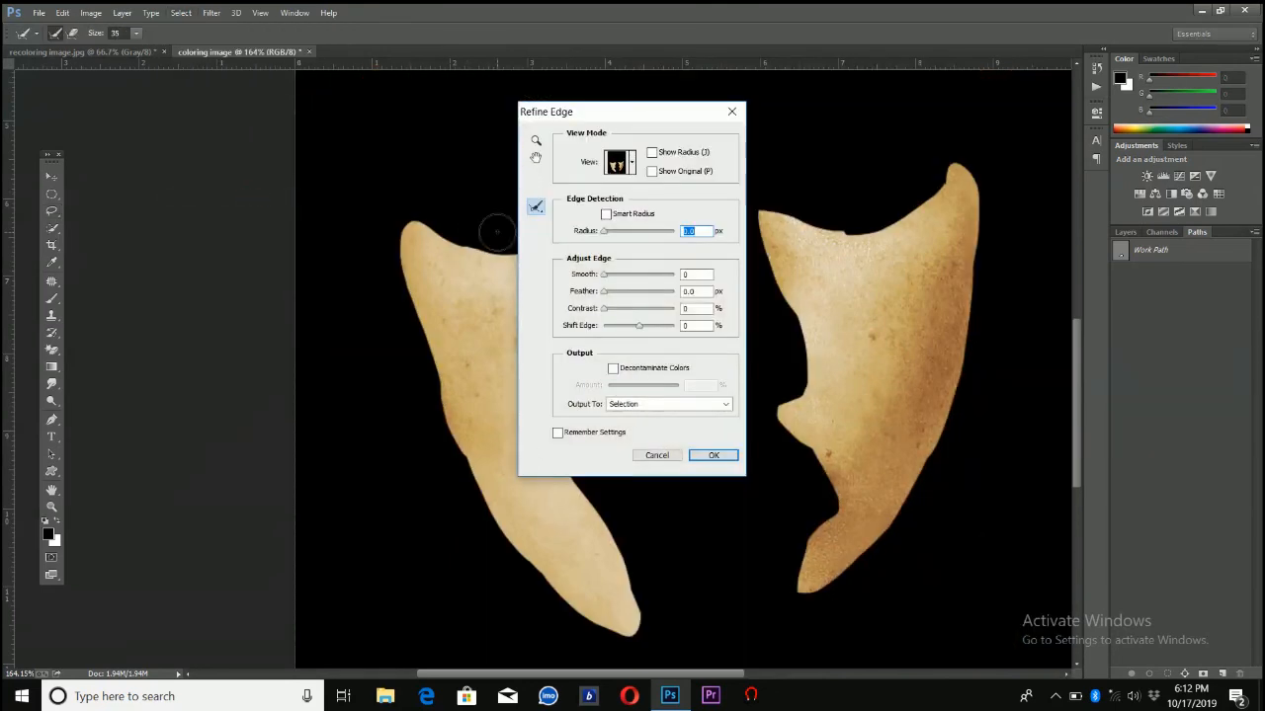
click(630, 166)
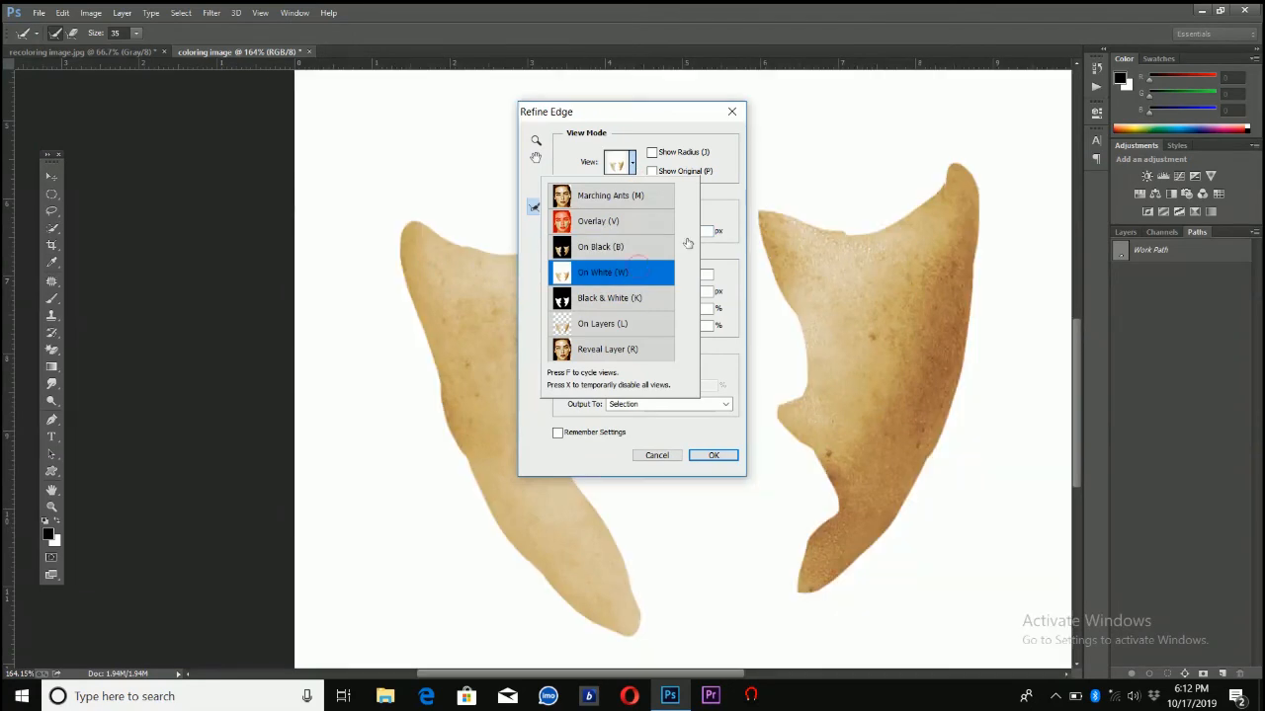
click(728, 215)
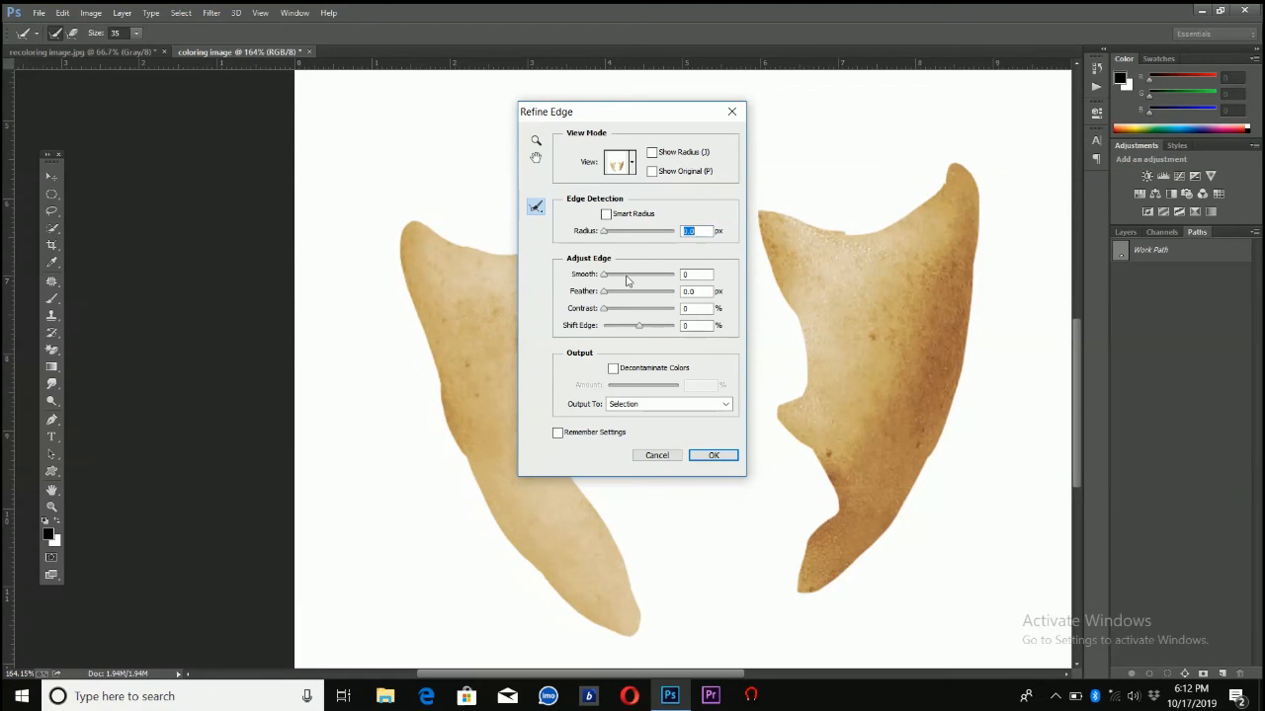
Feather the cheek selection's edges by 8.3 px and apply the refinement
click(624, 291)
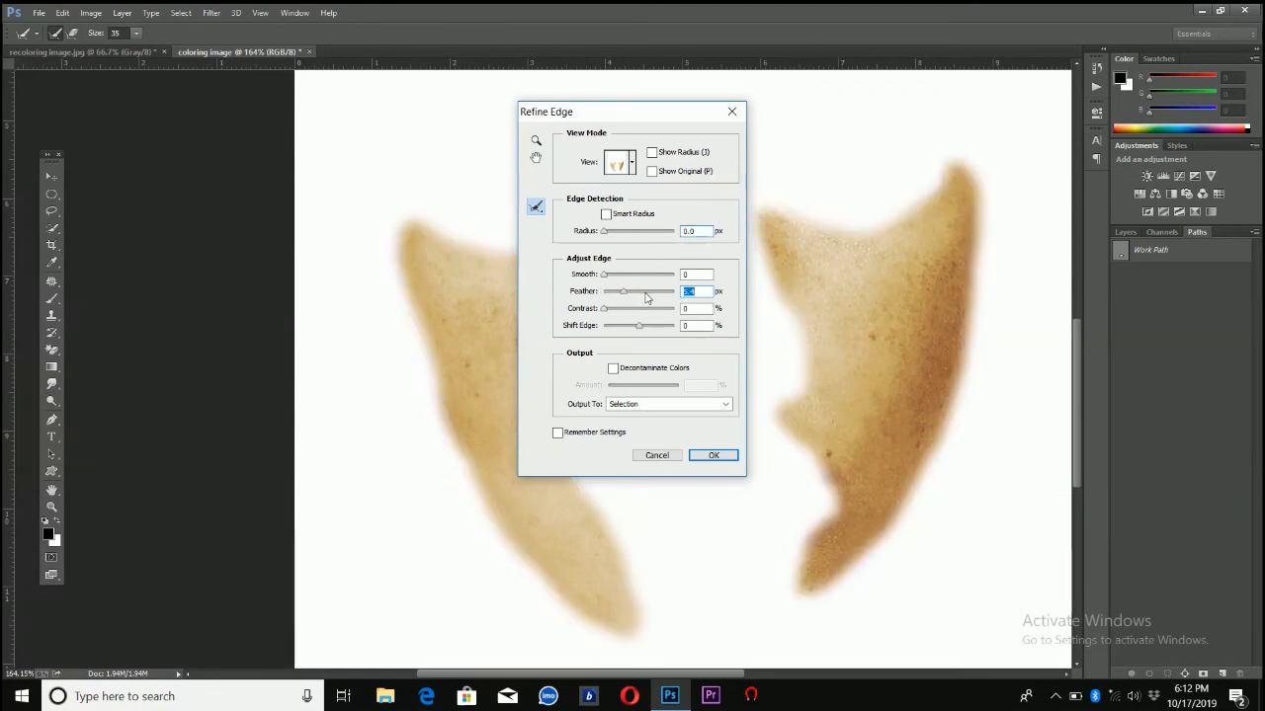
click(645, 293)
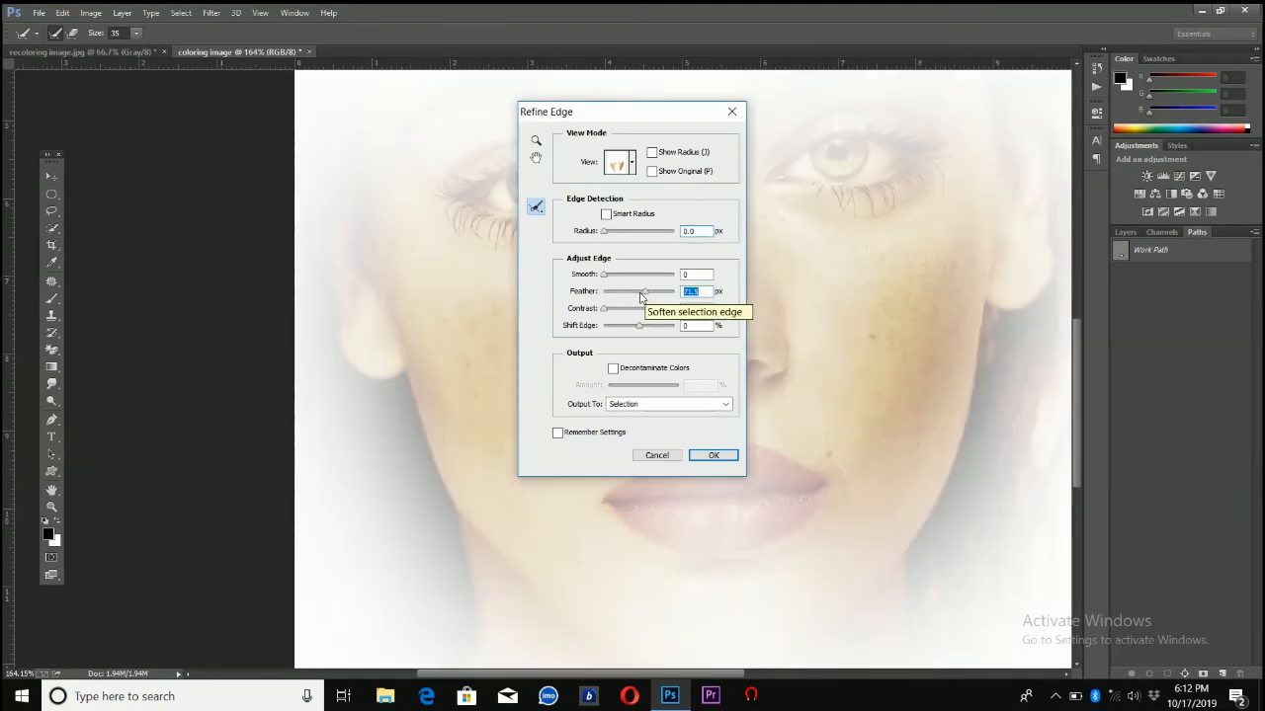
click(634, 293)
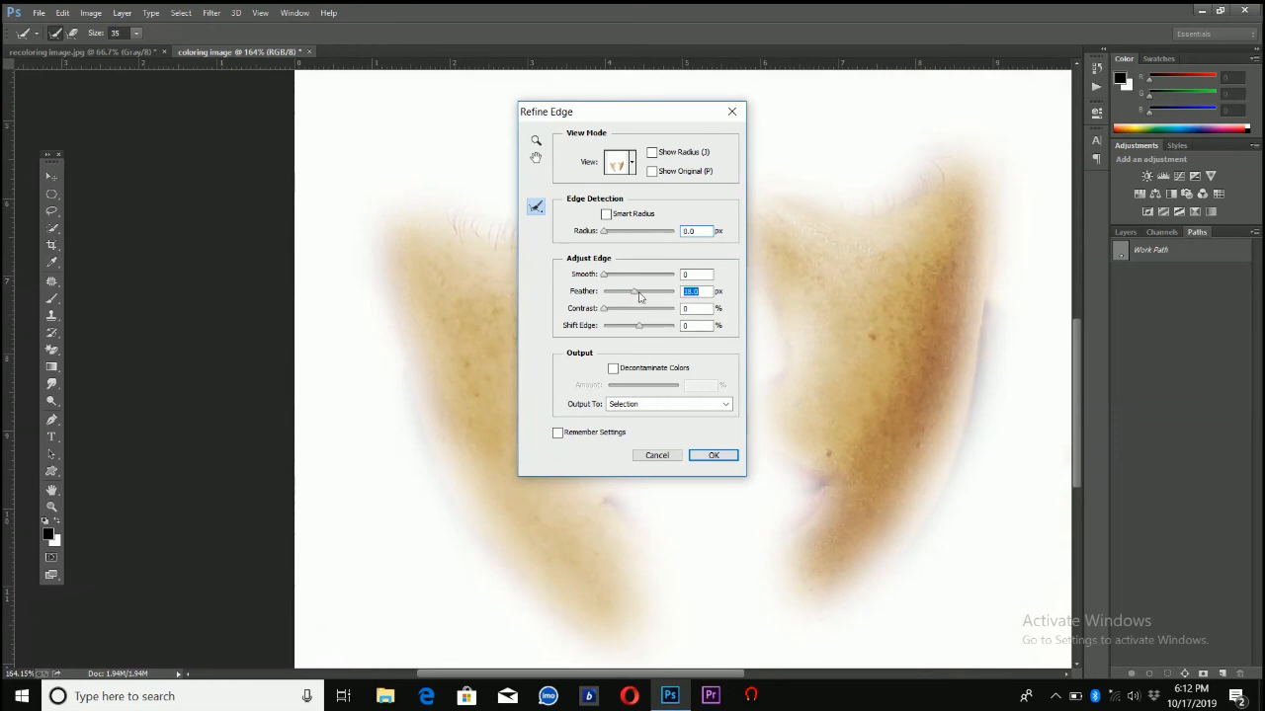
click(640, 292)
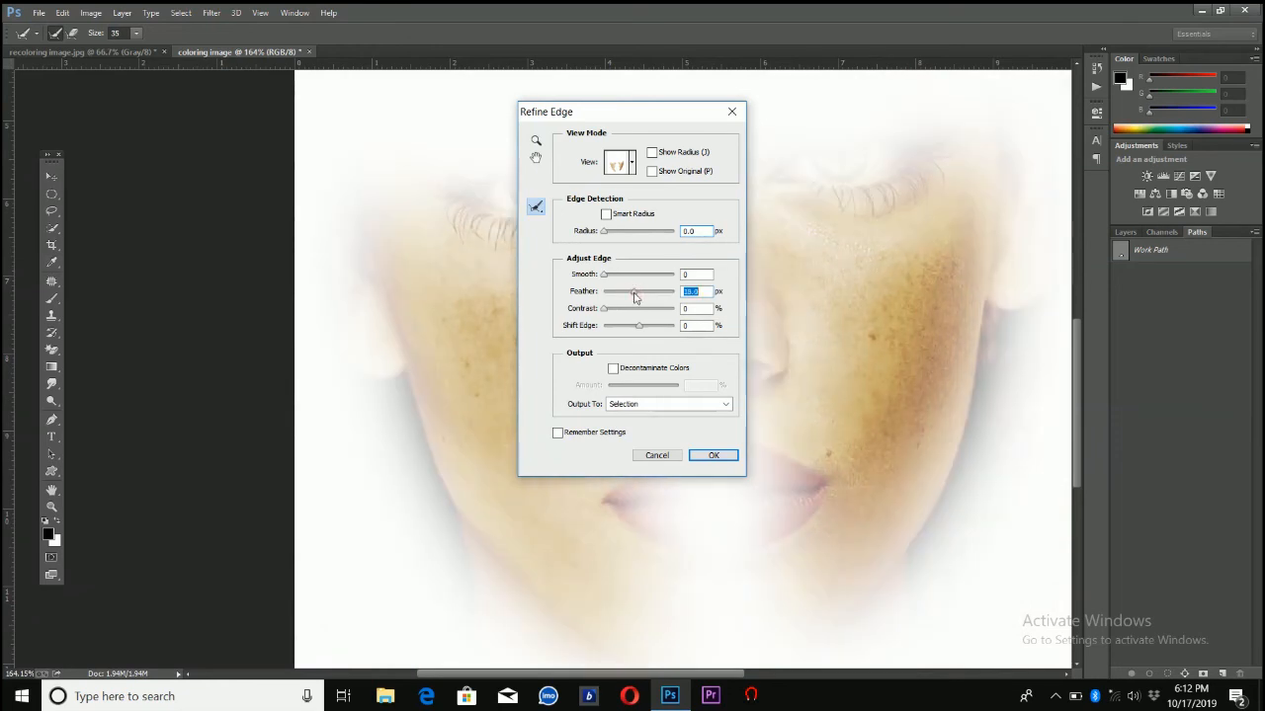
click(634, 292)
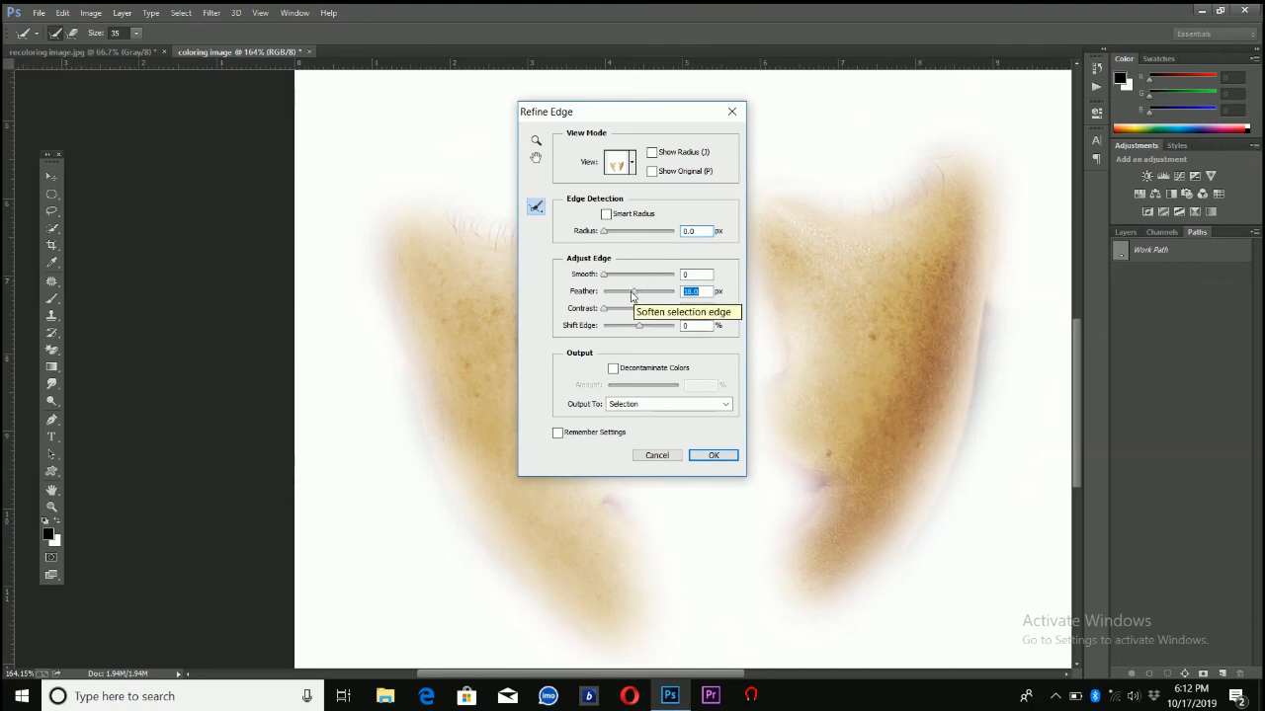
click(629, 293)
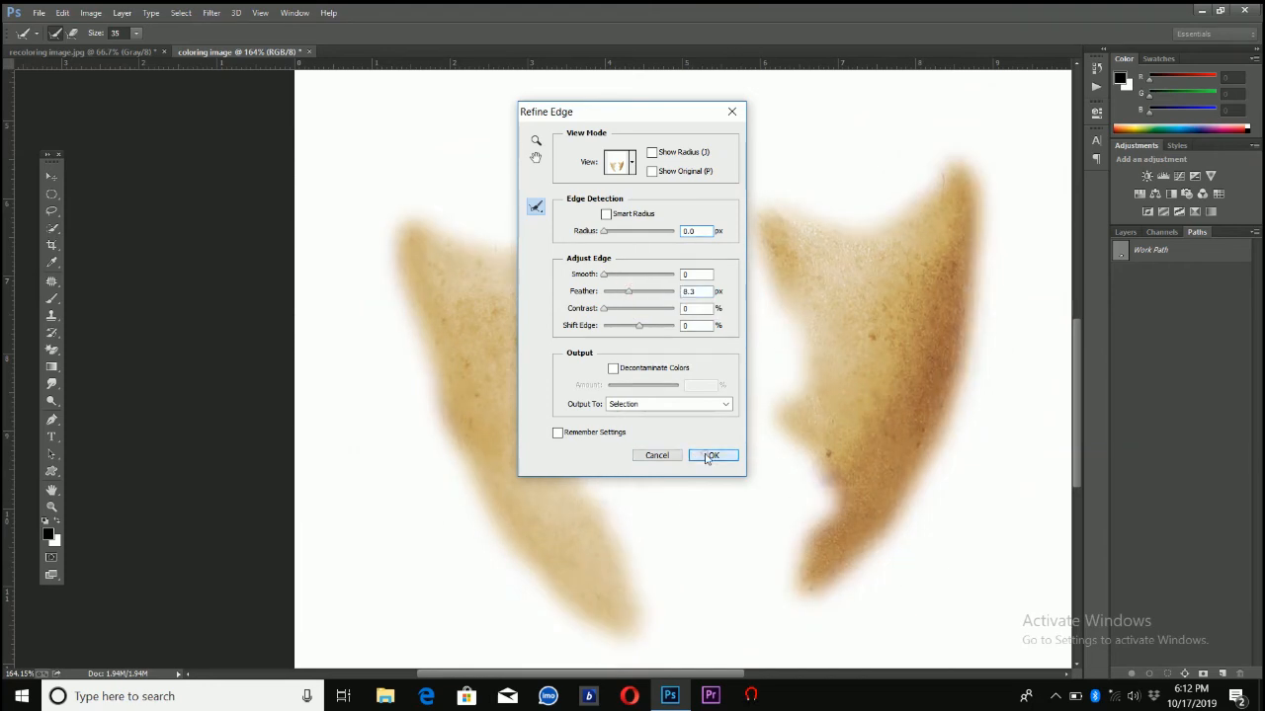
click(710, 455)
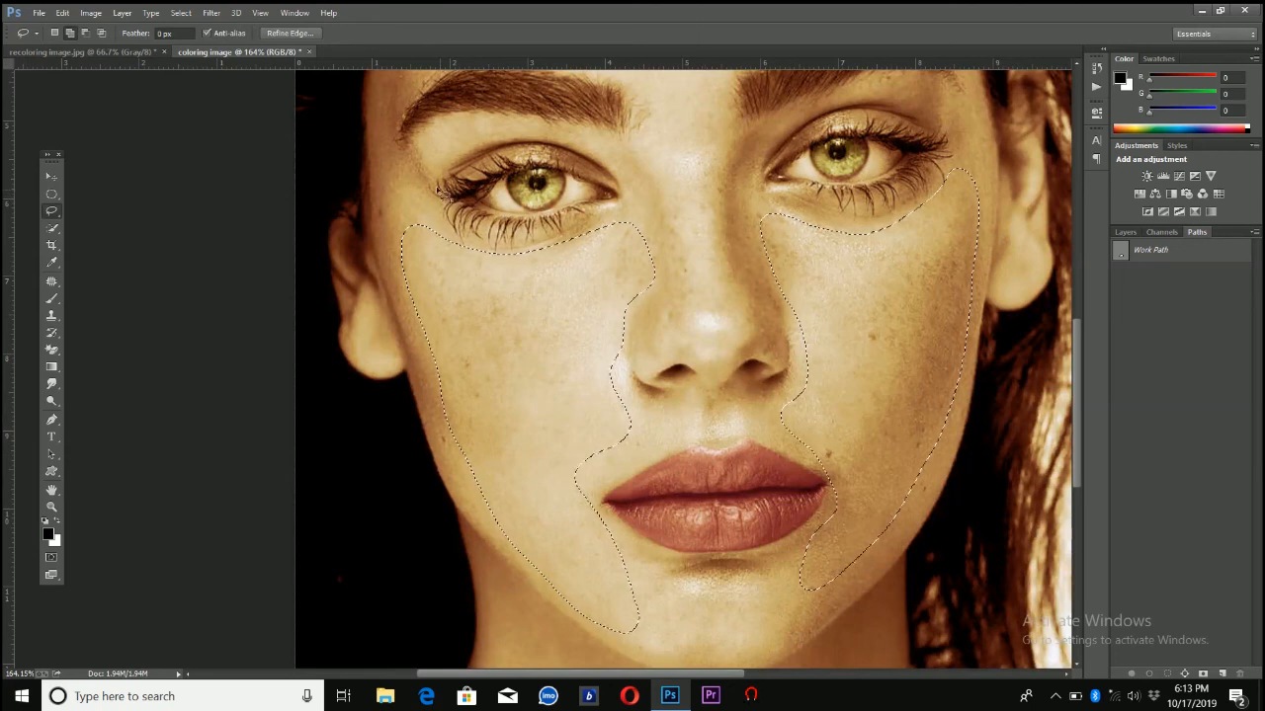
Shift the cheeks' hue to -8 with a Hue/Saturation adjustment and deselect them
click(87, 13)
mouse_move(102, 55)
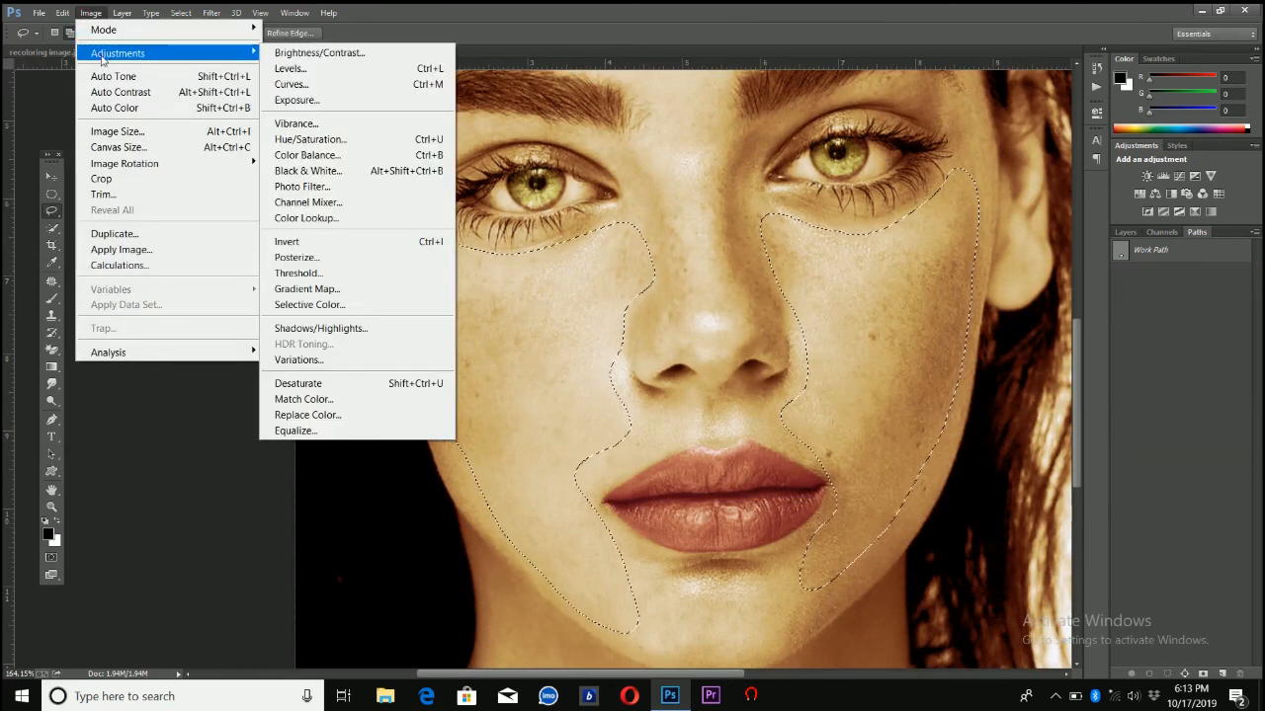
click(332, 142)
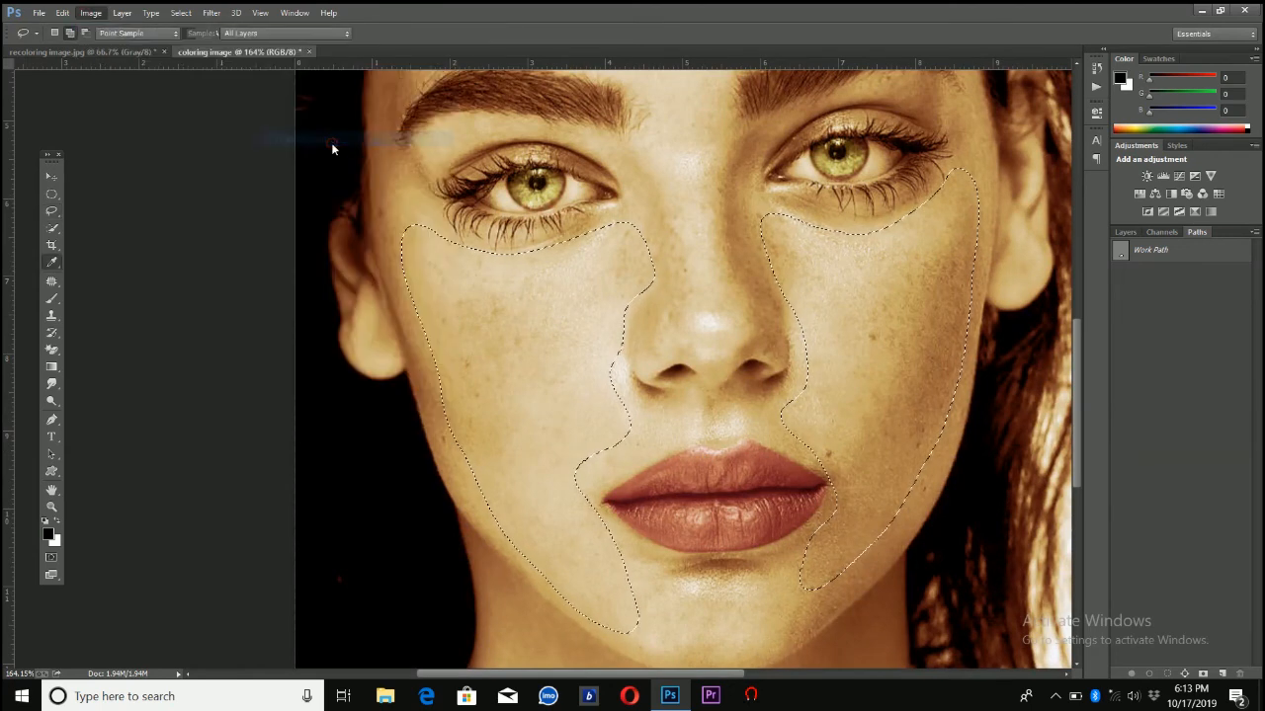
click(860, 211)
drag(843, 215, 849, 217)
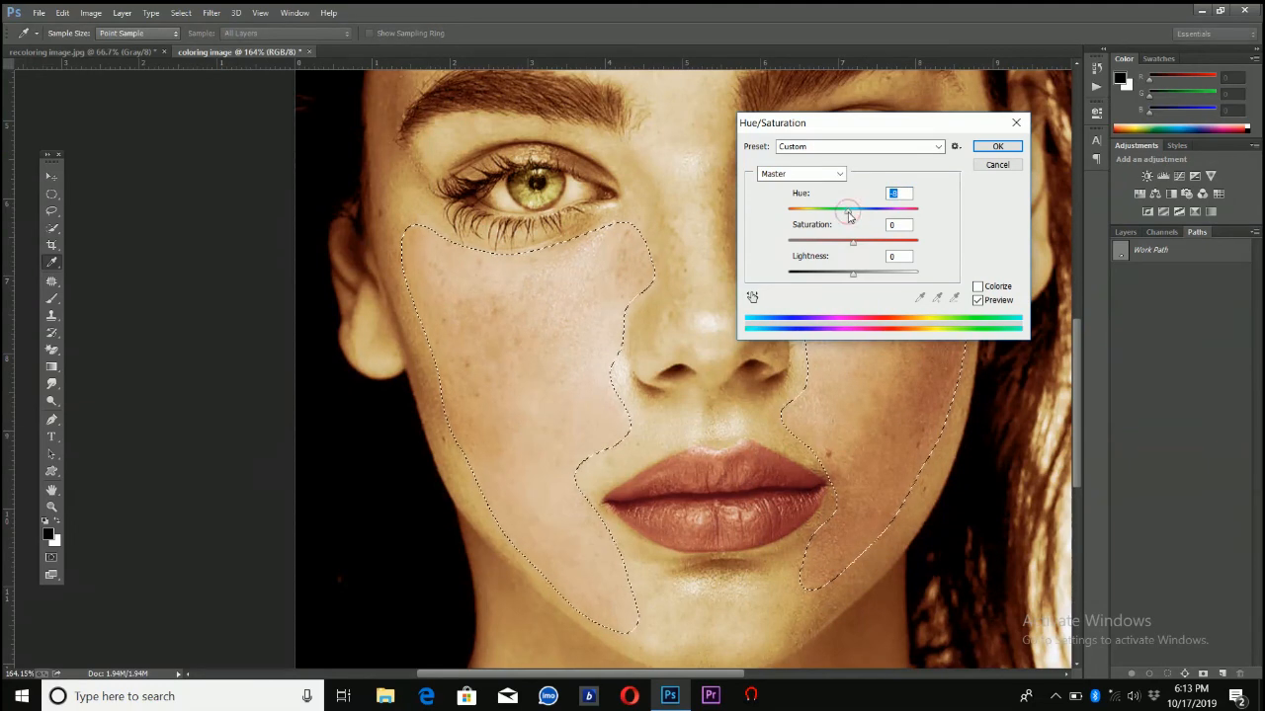
click(985, 149)
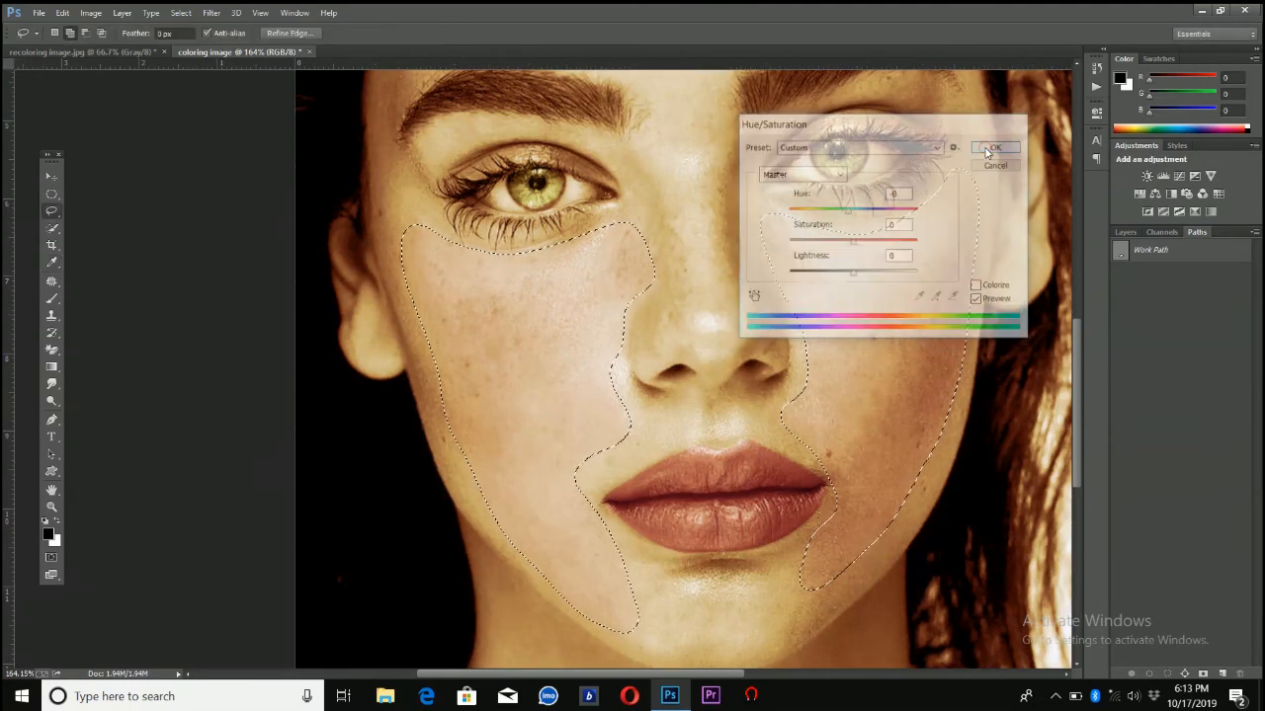
click(180, 13)
click(194, 48)
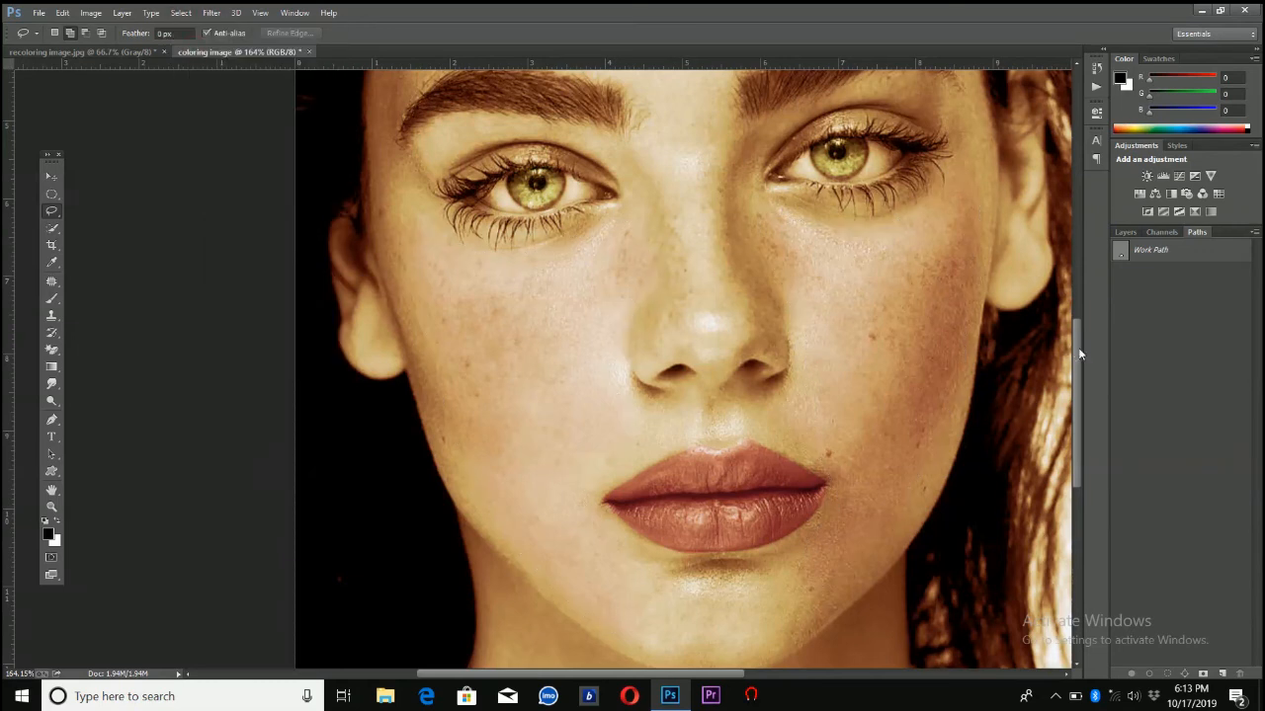
Outline the forehead freehand with the Lasso tool, following the hairline and eyebrows and extending down the bridge of the nose
drag(1078, 354, 1078, 259)
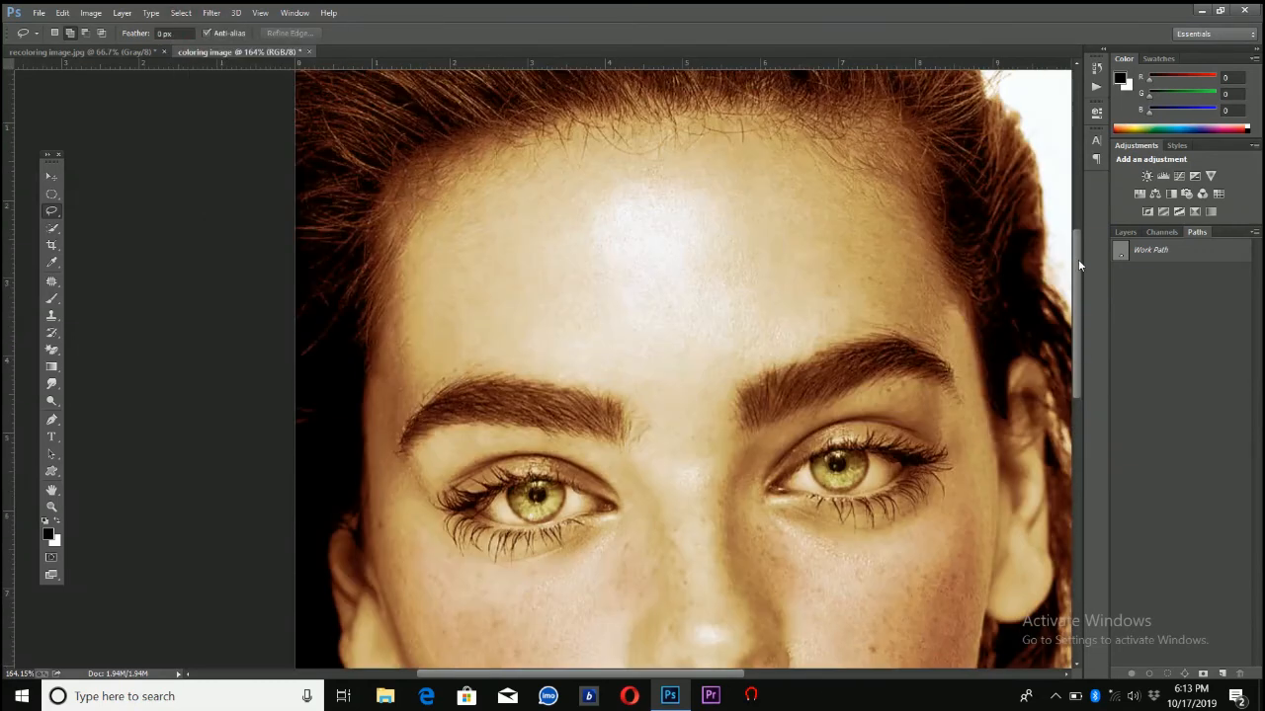
mouse_move(835, 186)
mouse_down()
mouse_move(689, 145)
mouse_move(599, 153)
mouse_move(441, 208)
mouse_up()
mouse_move(425, 255)
mouse_down()
mouse_move(435, 360)
mouse_move(545, 357)
mouse_move(667, 429)
mouse_move(712, 549)
mouse_move(717, 603)
mouse_move(716, 382)
mouse_move(766, 352)
mouse_move(861, 327)
mouse_move(907, 322)
mouse_move(944, 341)
mouse_up()
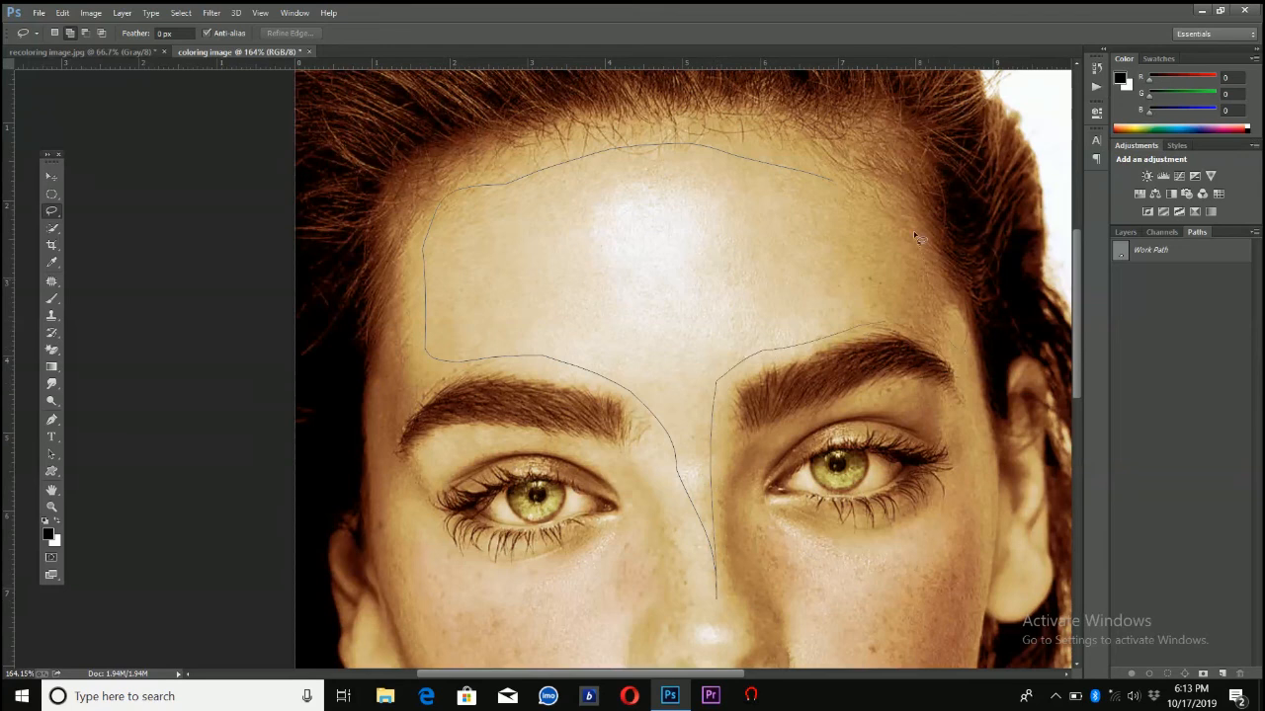
drag(863, 194, 862, 190)
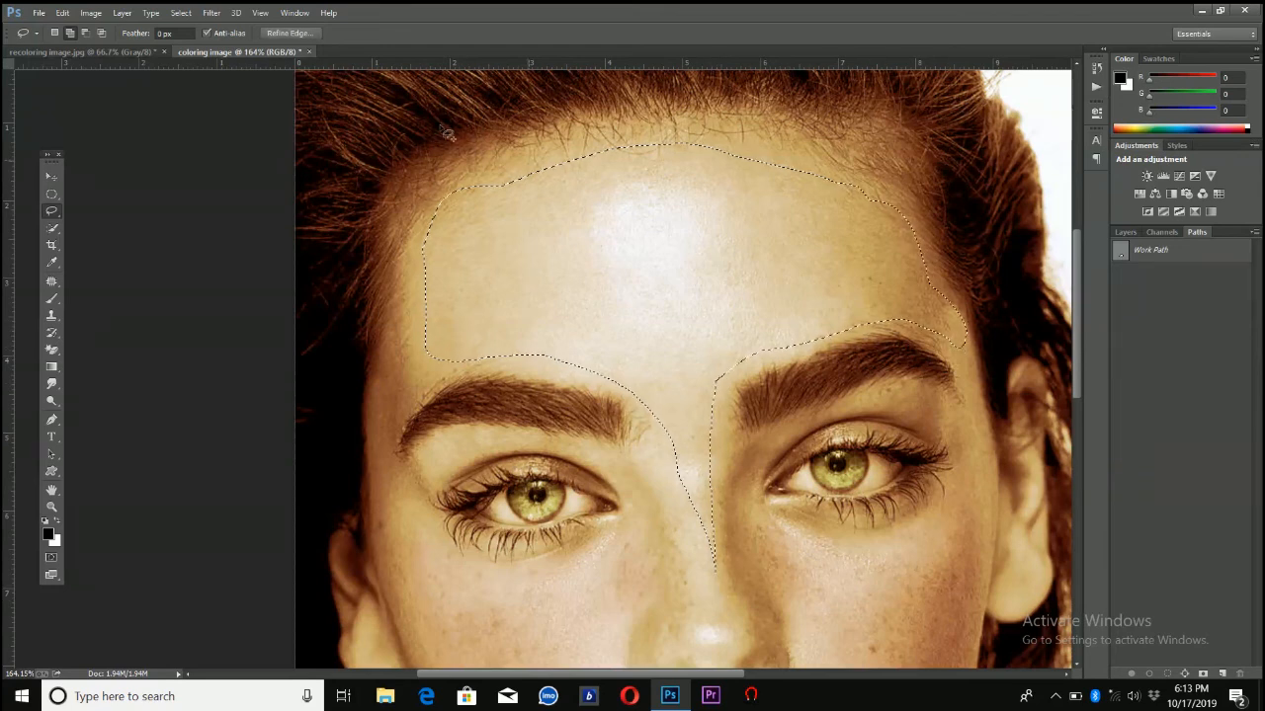
Feather the forehead selection by 13 px with Refine Edge
click(178, 12)
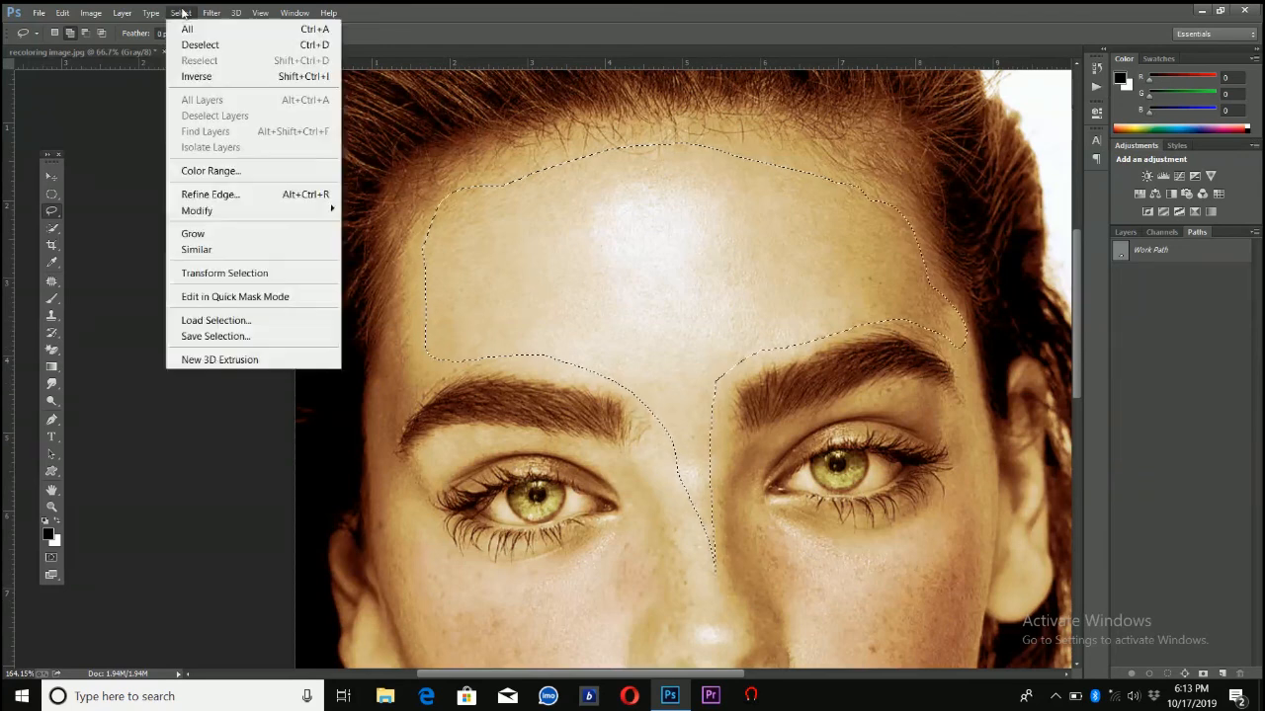
click(243, 191)
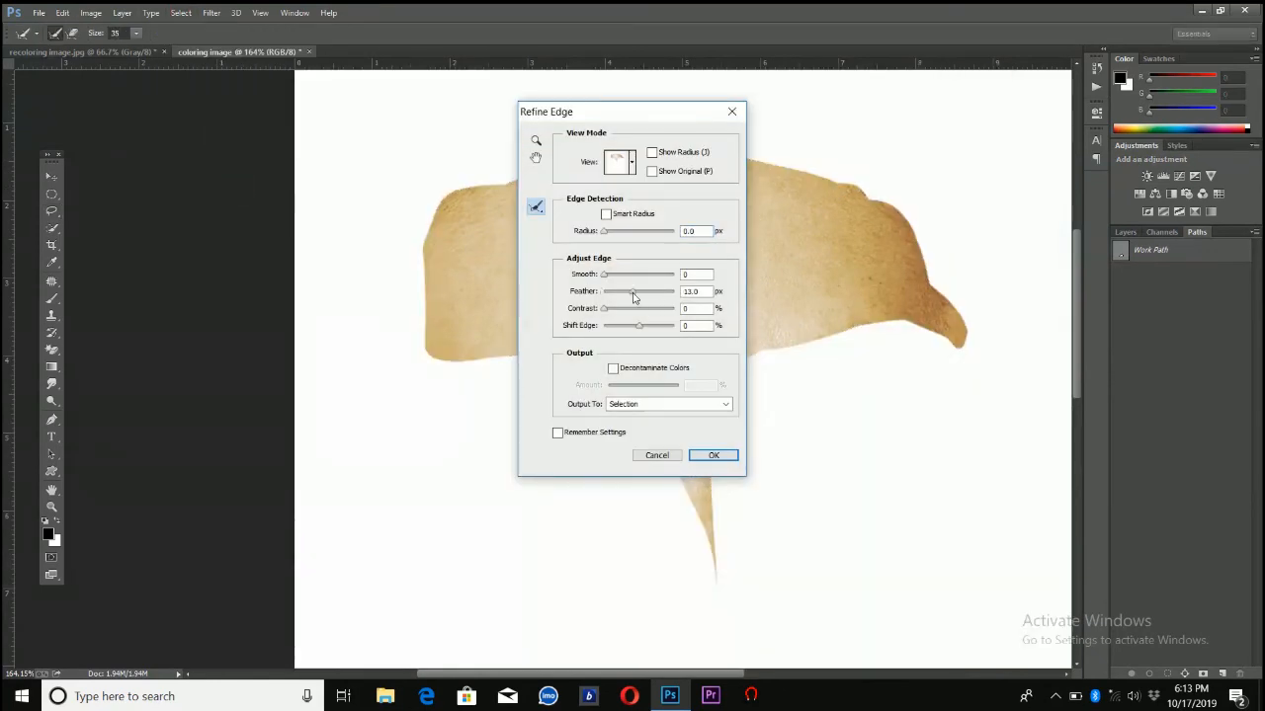
click(633, 294)
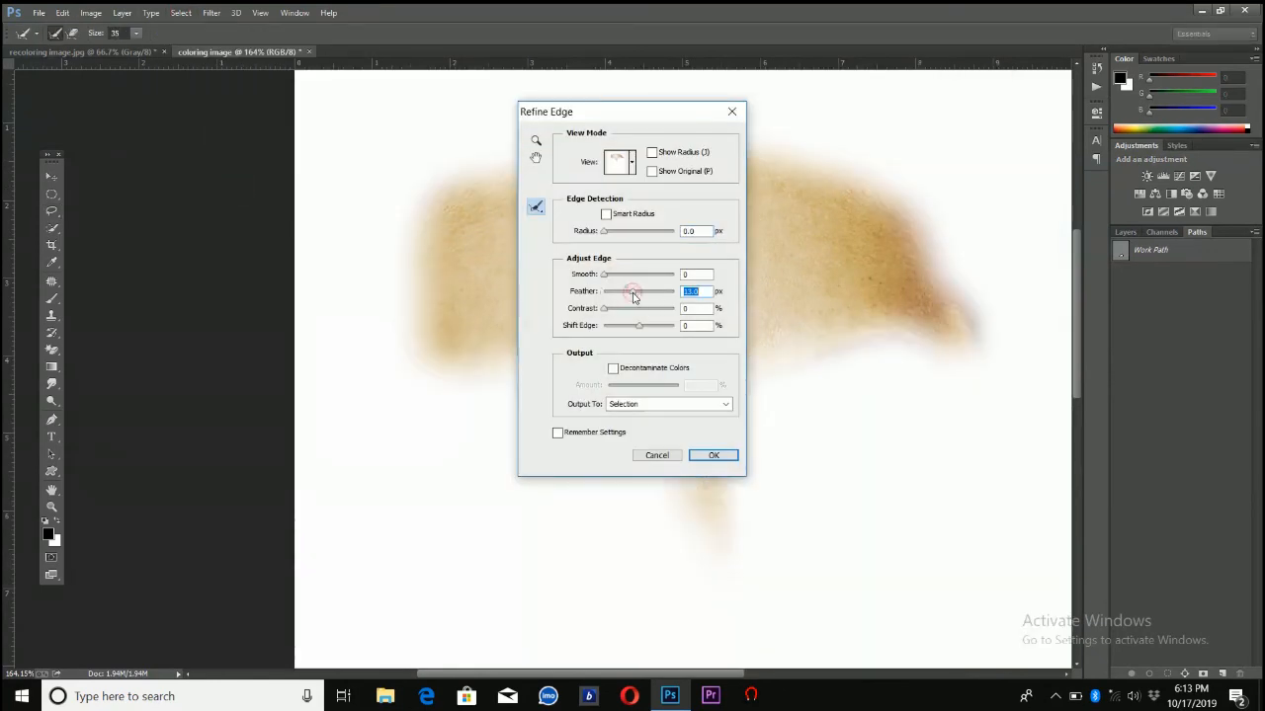
click(708, 458)
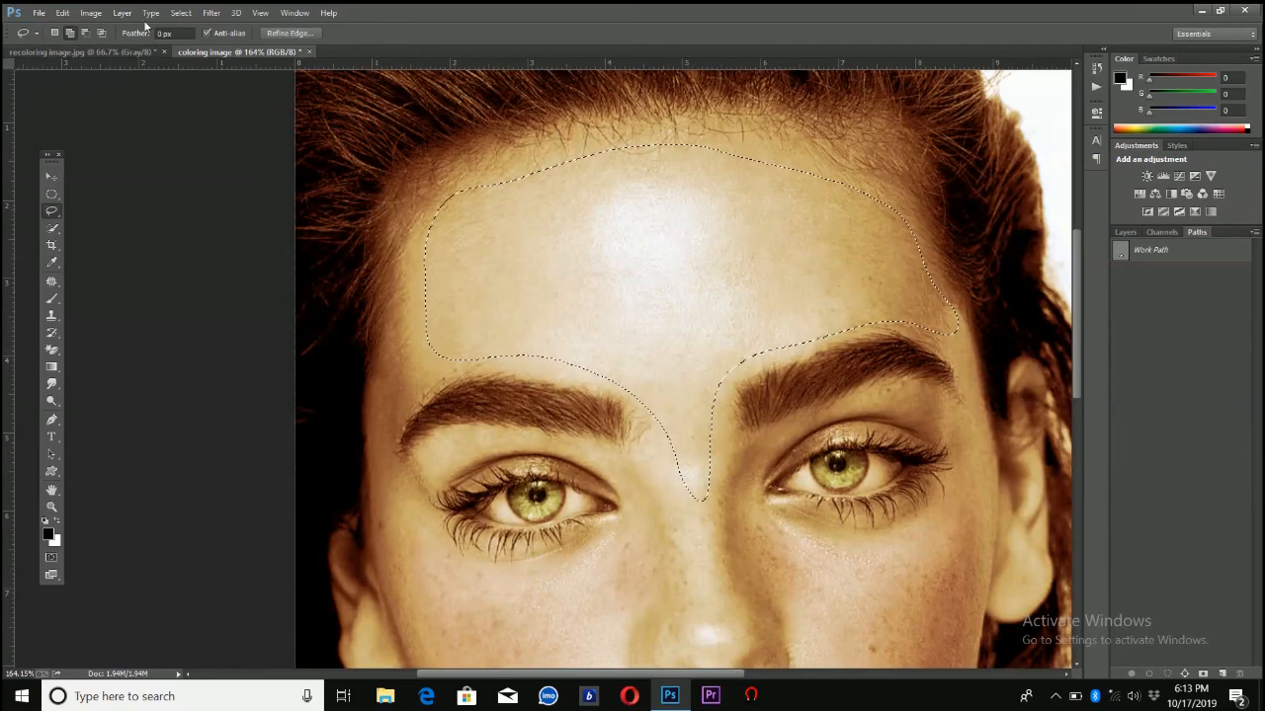
Shift the forehead's hue to -3 with a Hue/Saturation adjustment and deselect it
click(180, 13)
mouse_move(90, 13)
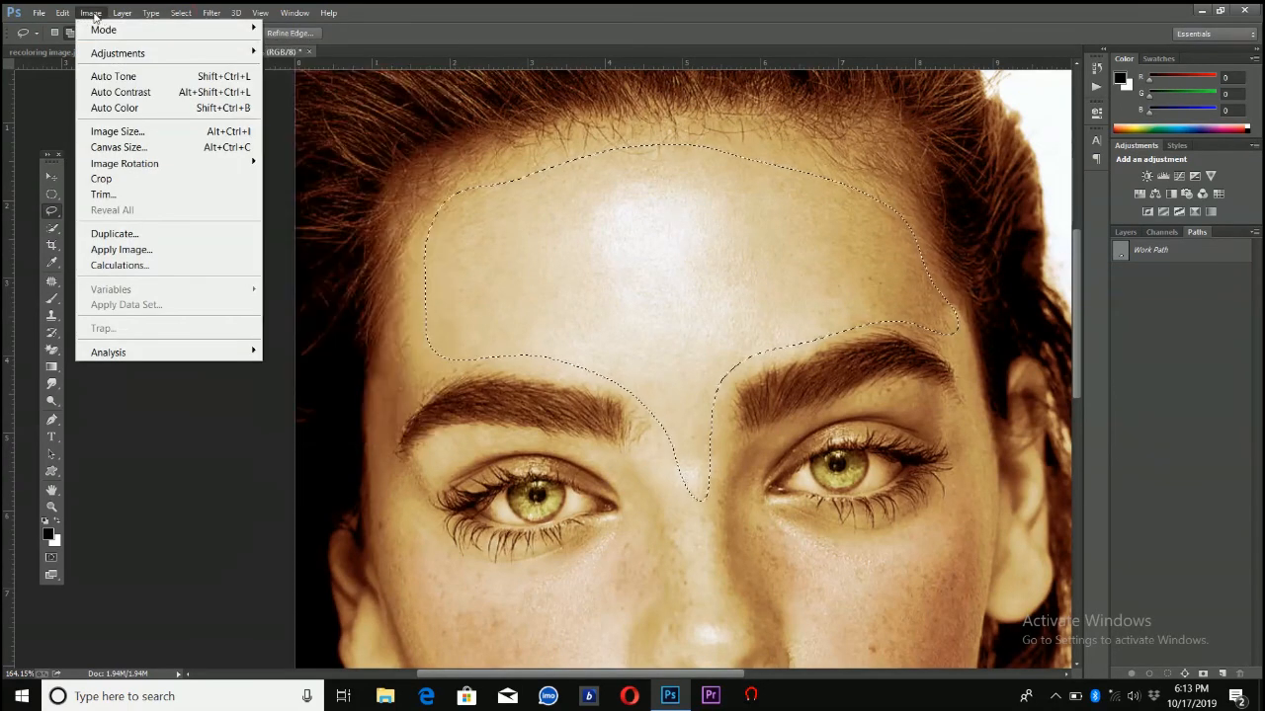
click(94, 15)
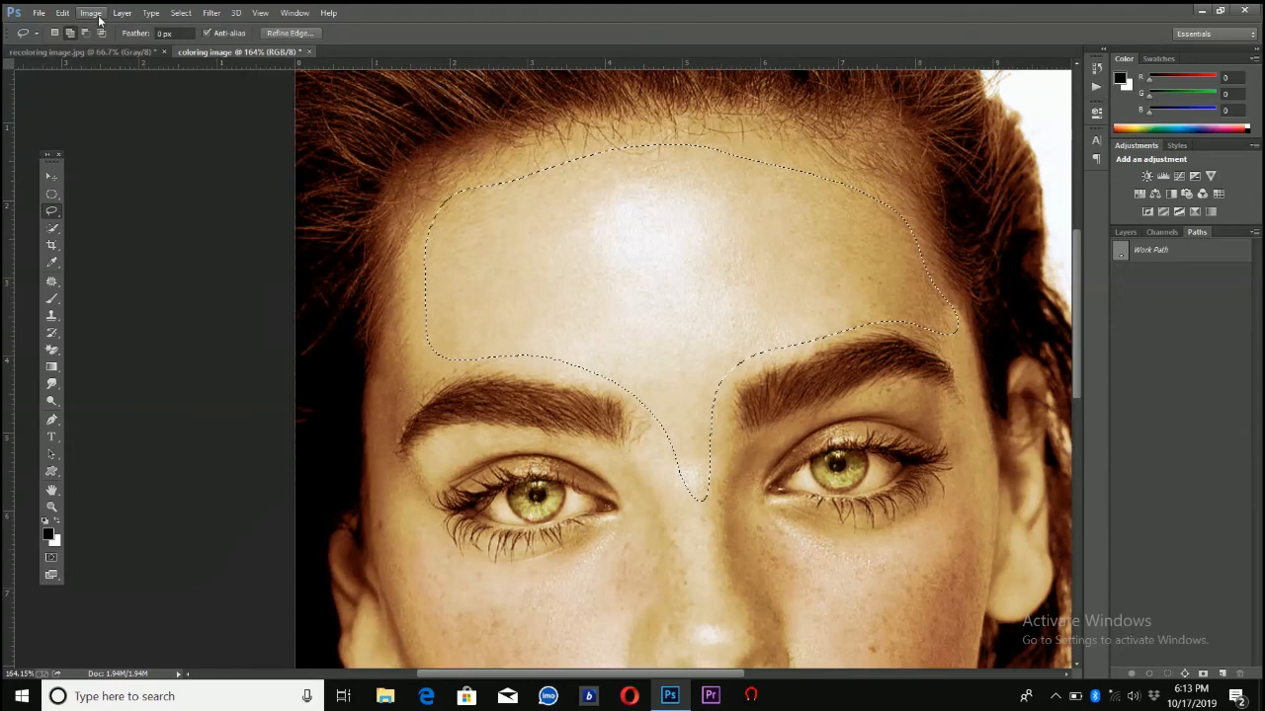
click(96, 15)
mouse_move(115, 55)
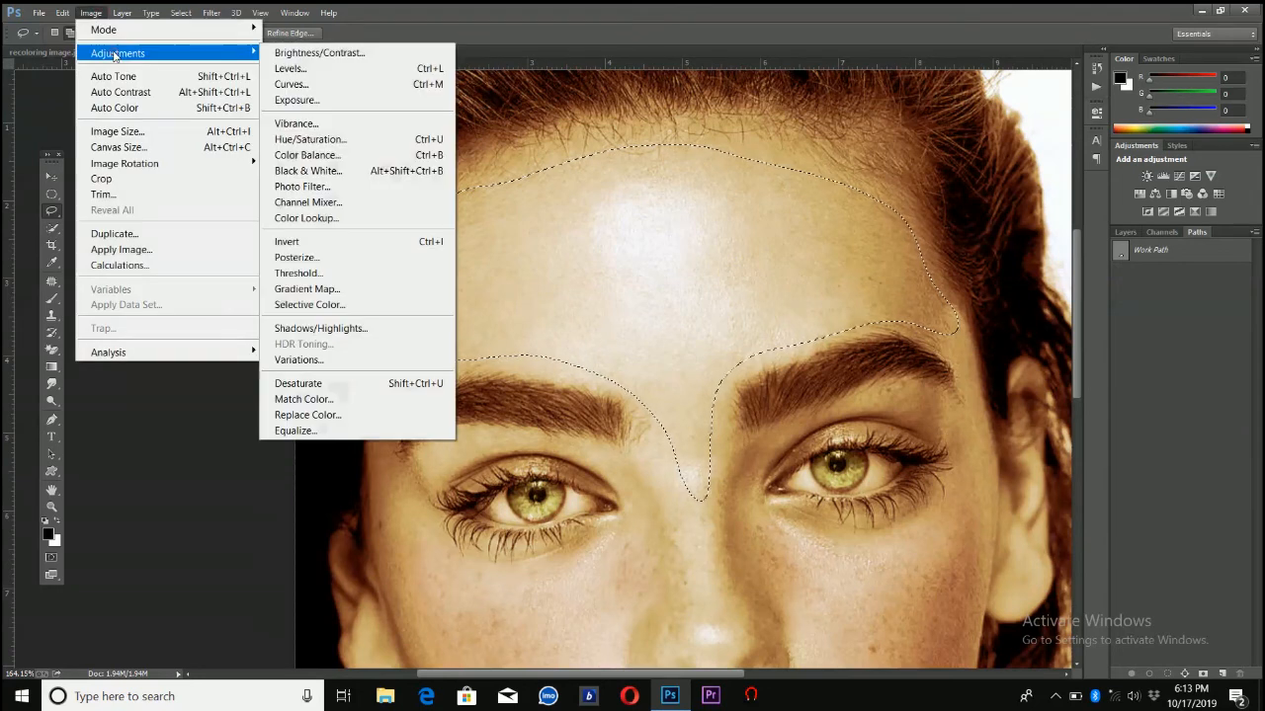
click(345, 147)
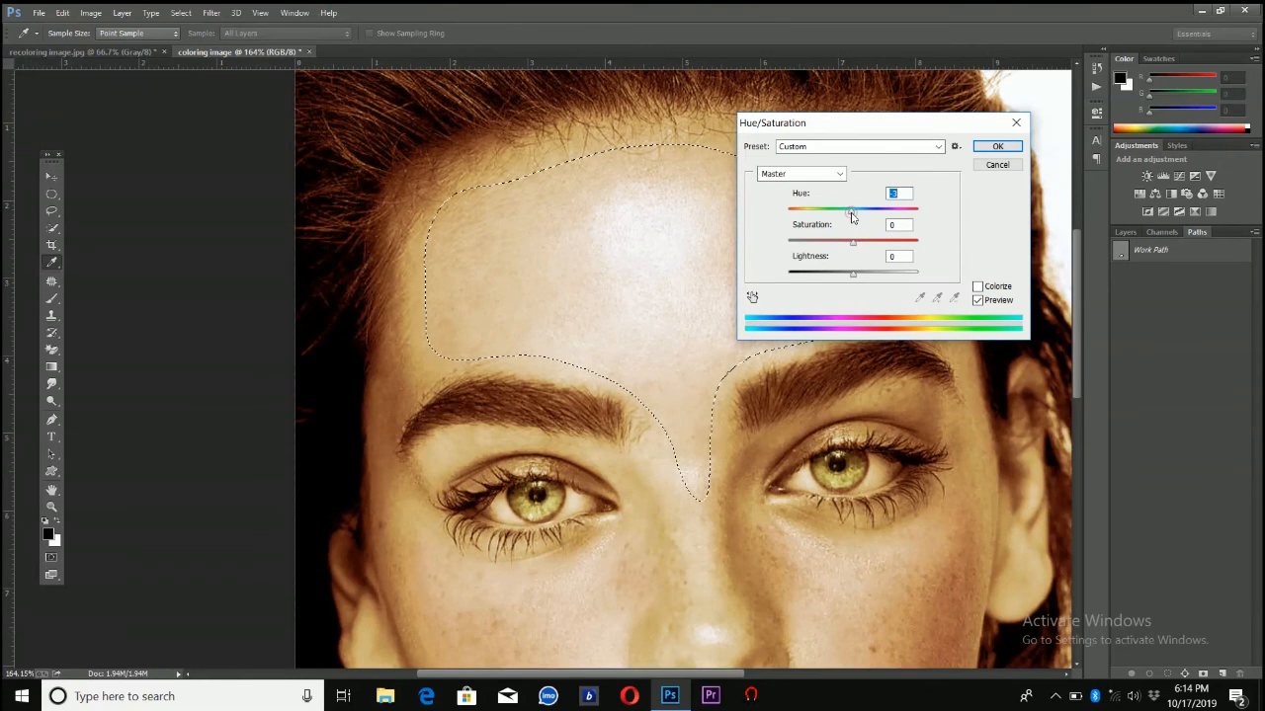
click(993, 147)
key(l)
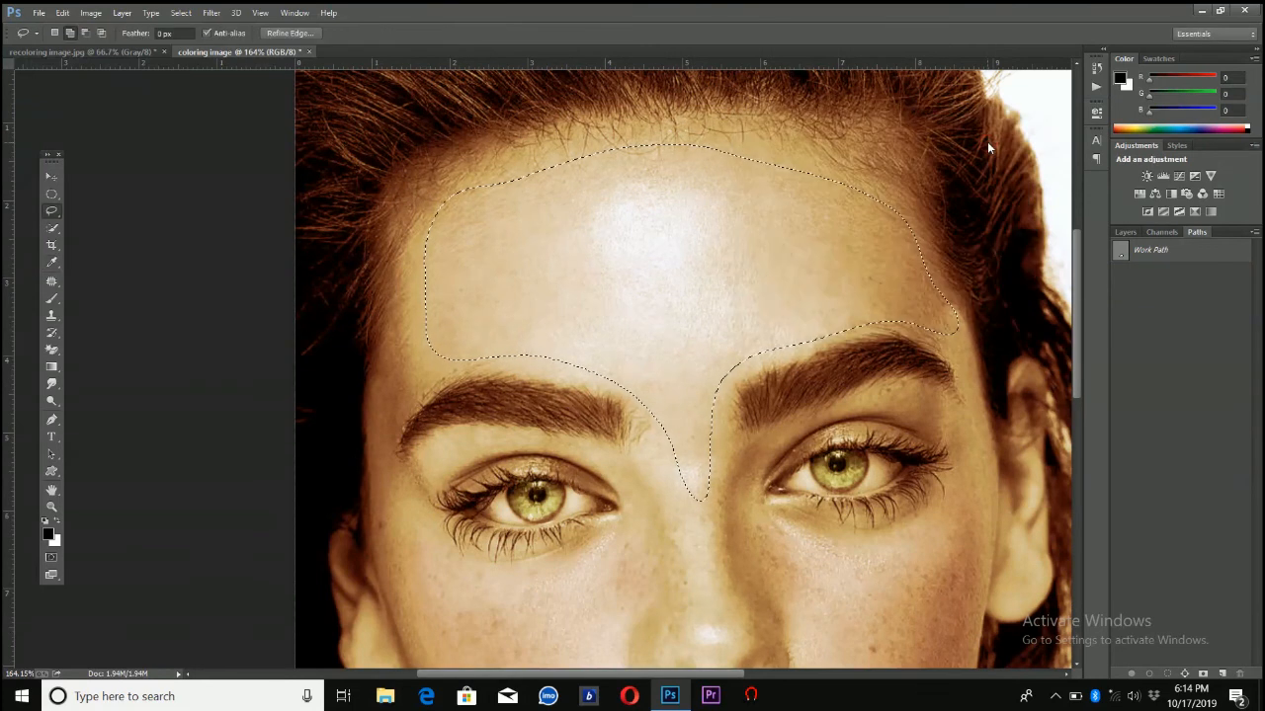
click(178, 13)
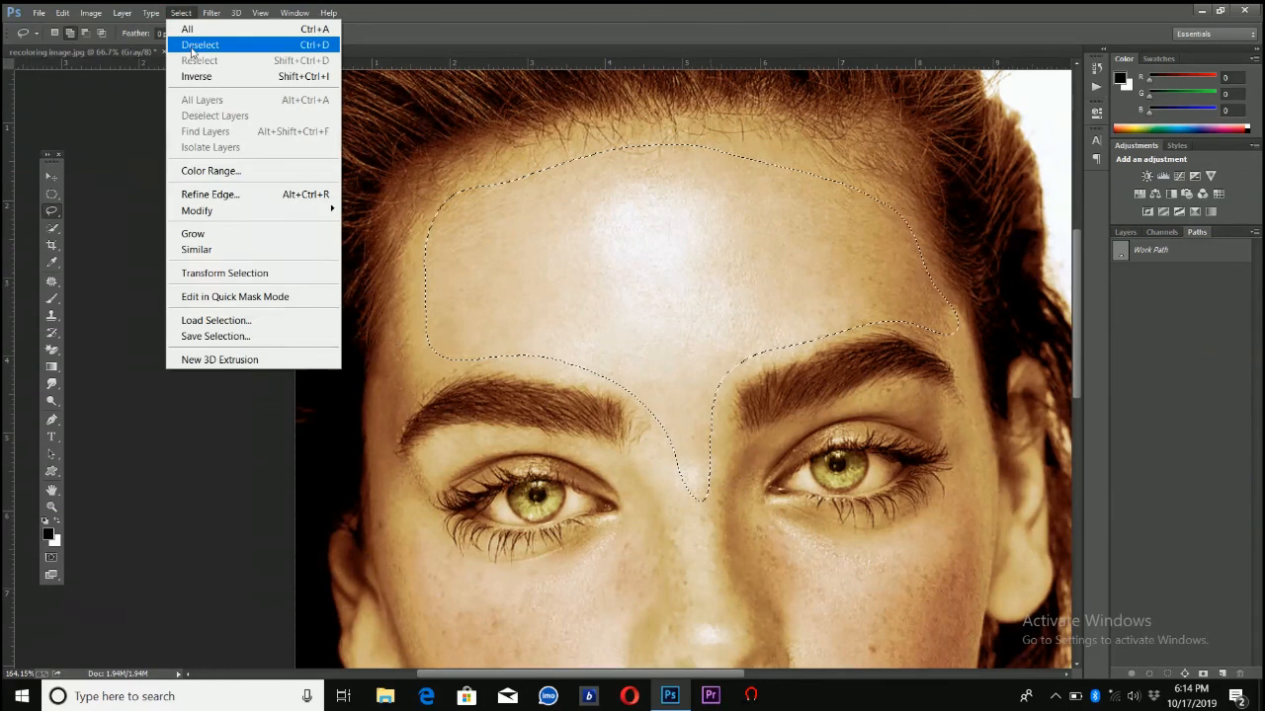
click(194, 46)
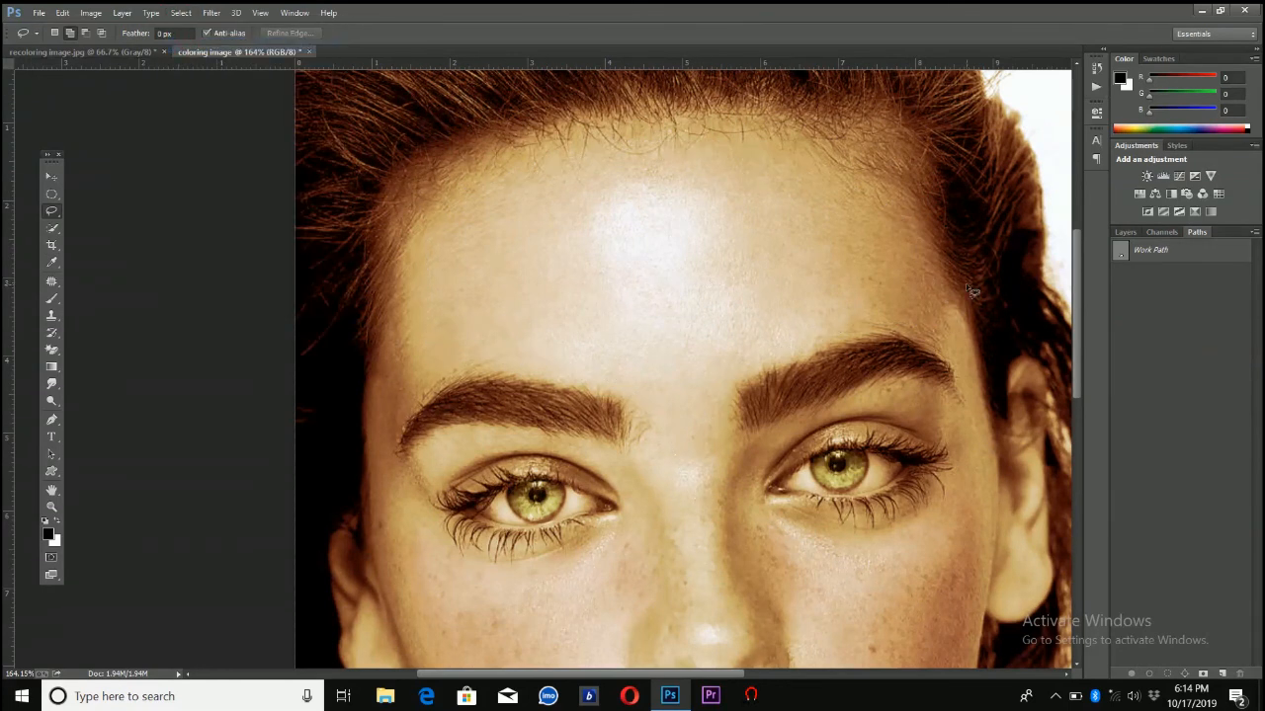
Shift the whole portrait's midtones slightly toward red and blue with a Color Balance adjustment, preserving luminosity
drag(1077, 311, 1063, 380)
key(ctrl+1)
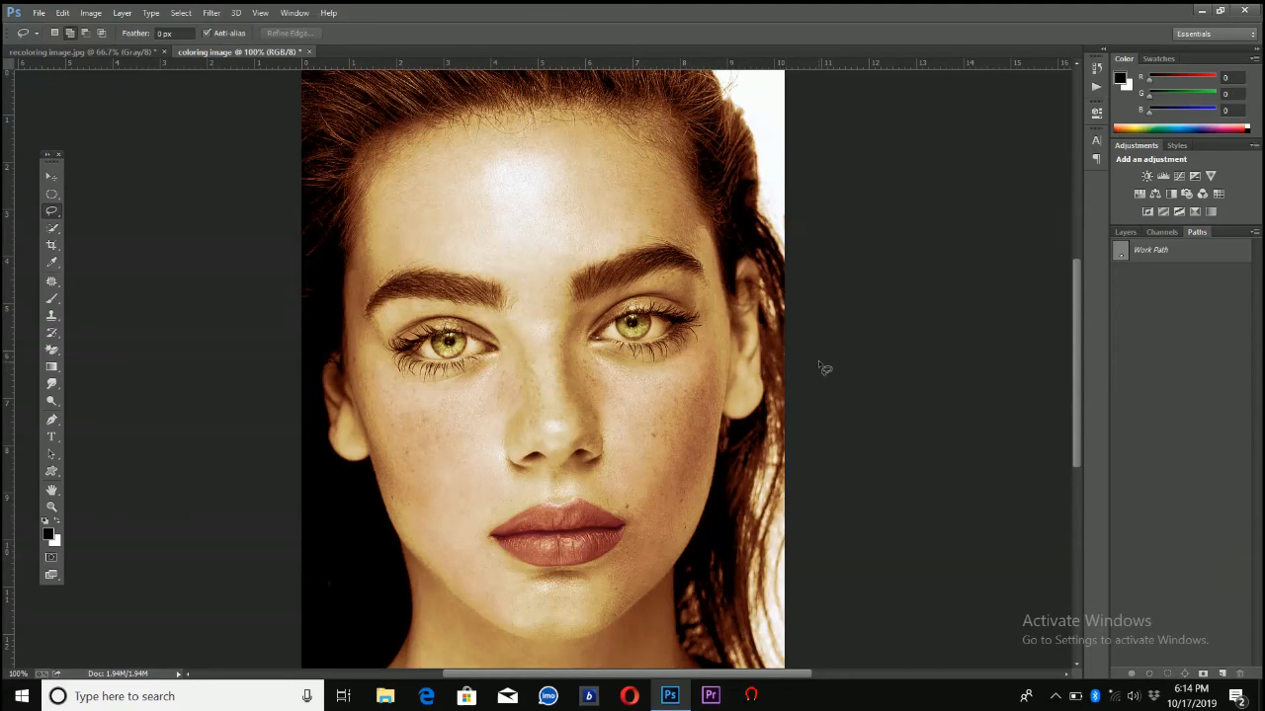
mouse_move(1073, 351)
mouse_down()
mouse_move(1070, 415)
mouse_move(1071, 351)
mouse_up()
click(90, 13)
mouse_move(110, 54)
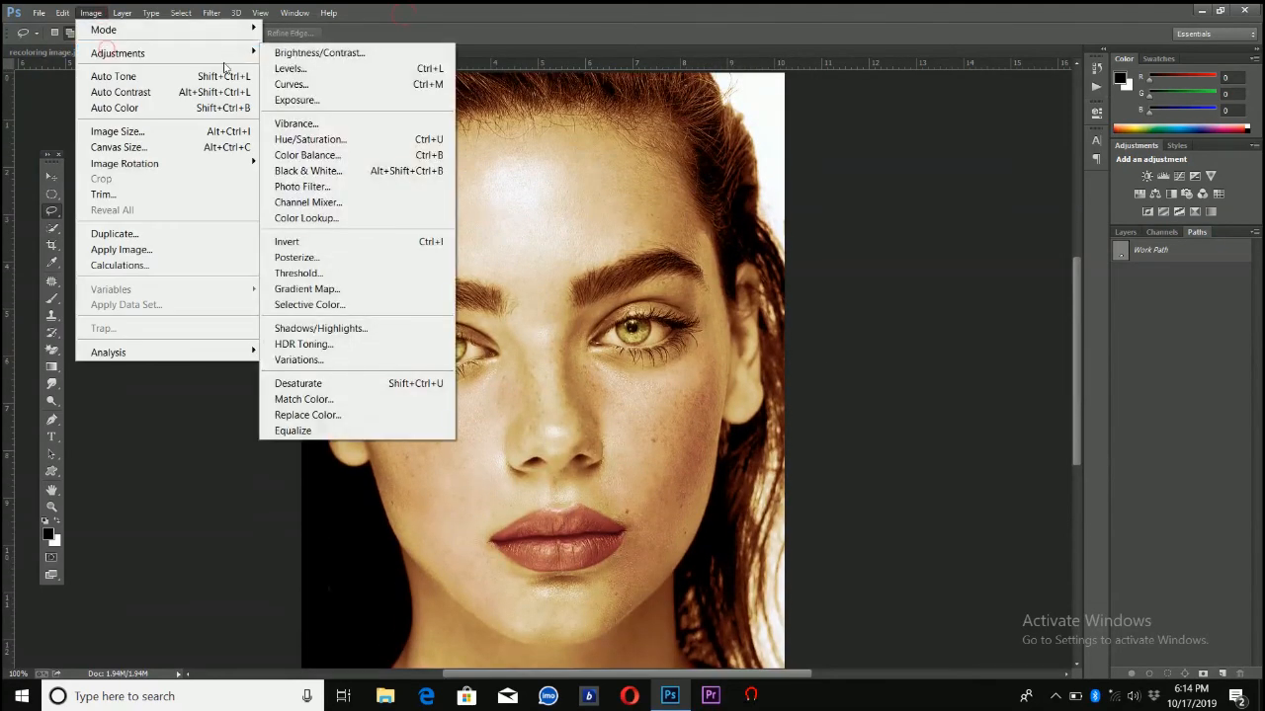
click(338, 156)
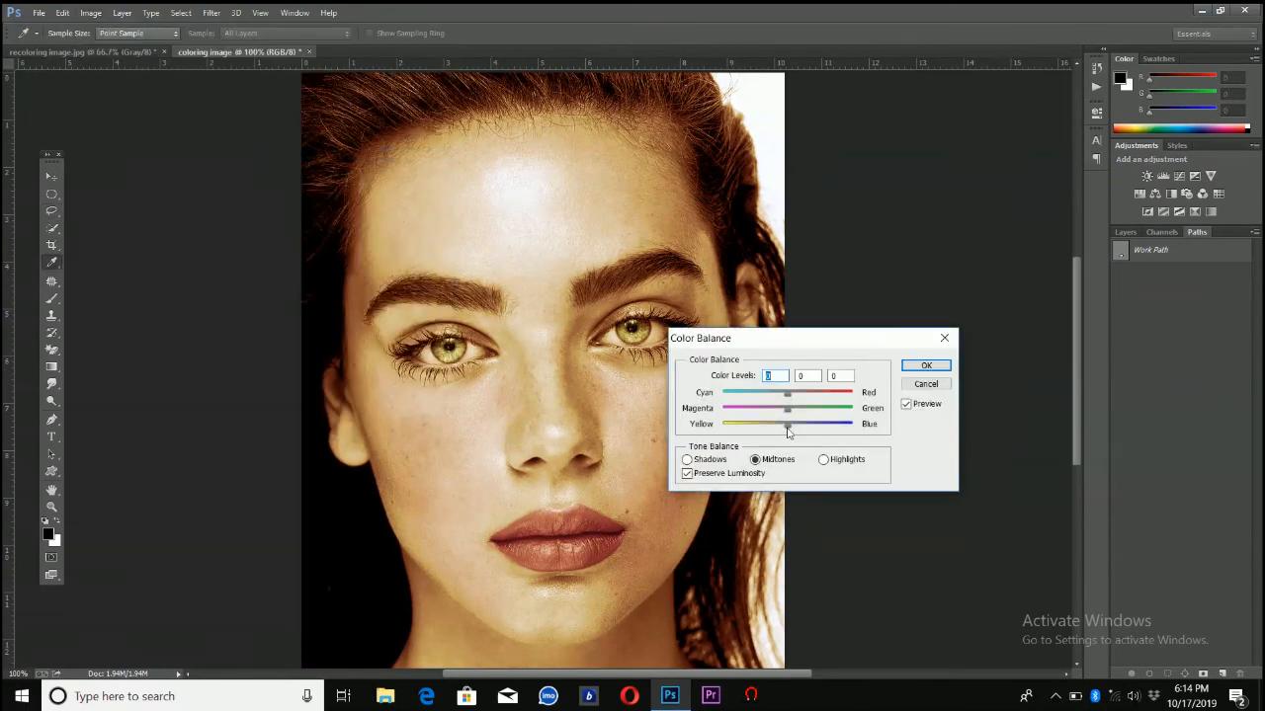
click(800, 428)
click(794, 396)
drag(786, 396, 800, 427)
click(919, 364)
key(l)
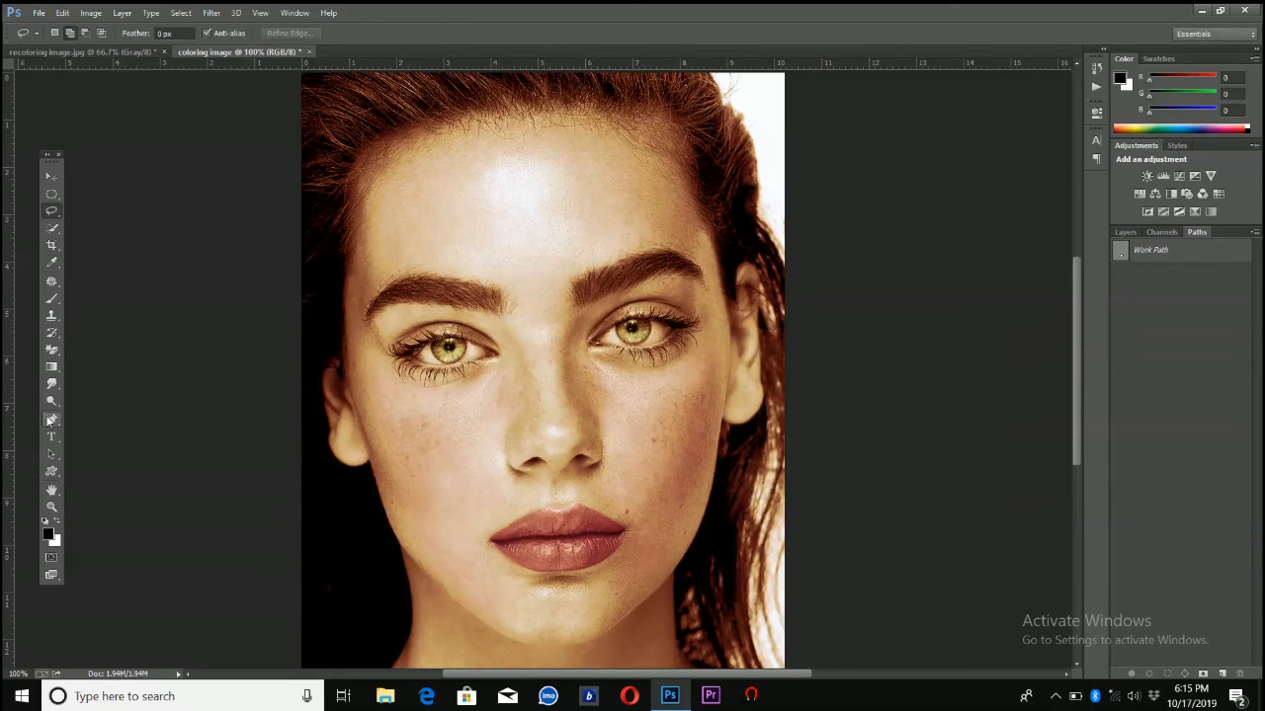
Smooth the skin on the forehead and cheeks using the Blur tool at 99% strength with a 102 px brush at 35% hardness
click(51, 386)
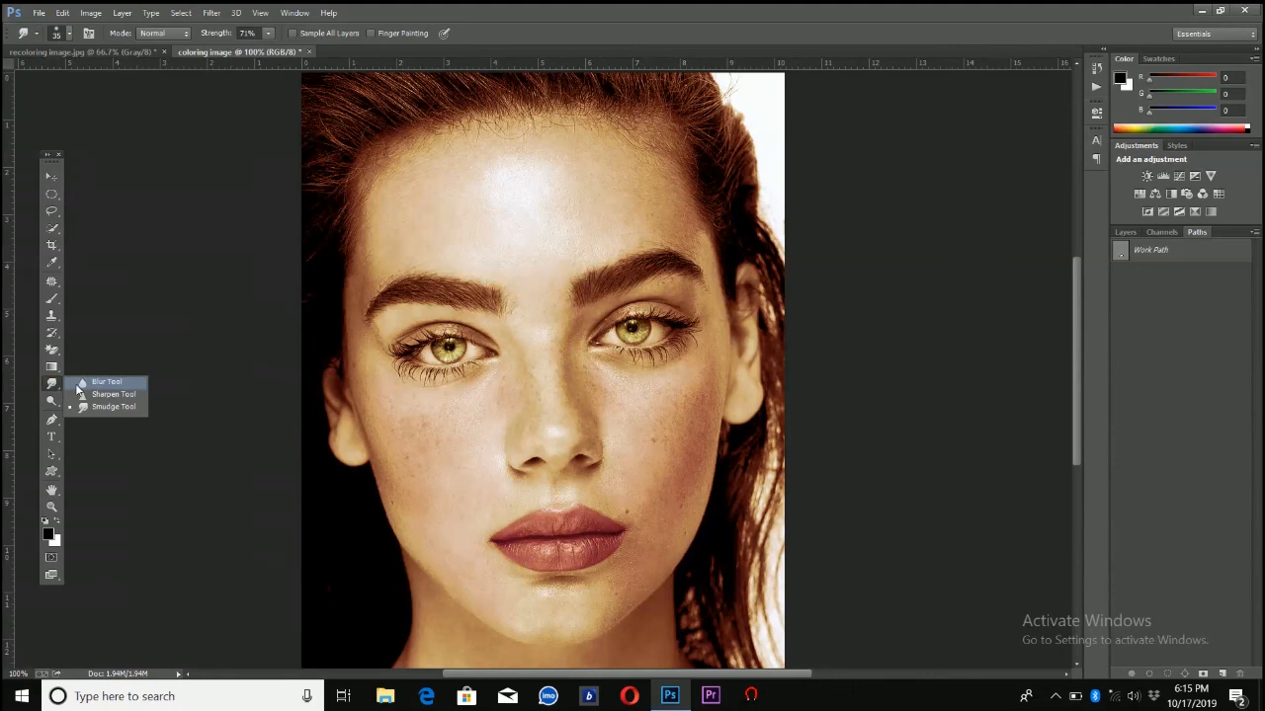
click(78, 385)
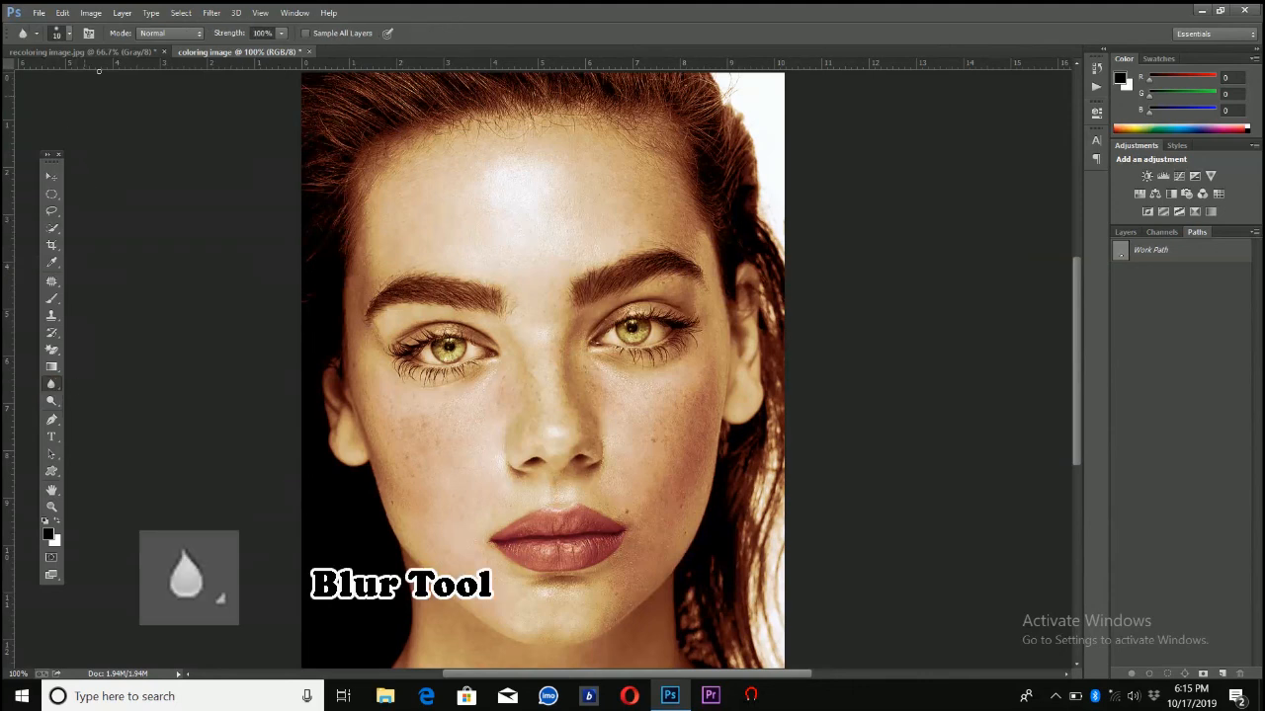
click(282, 36)
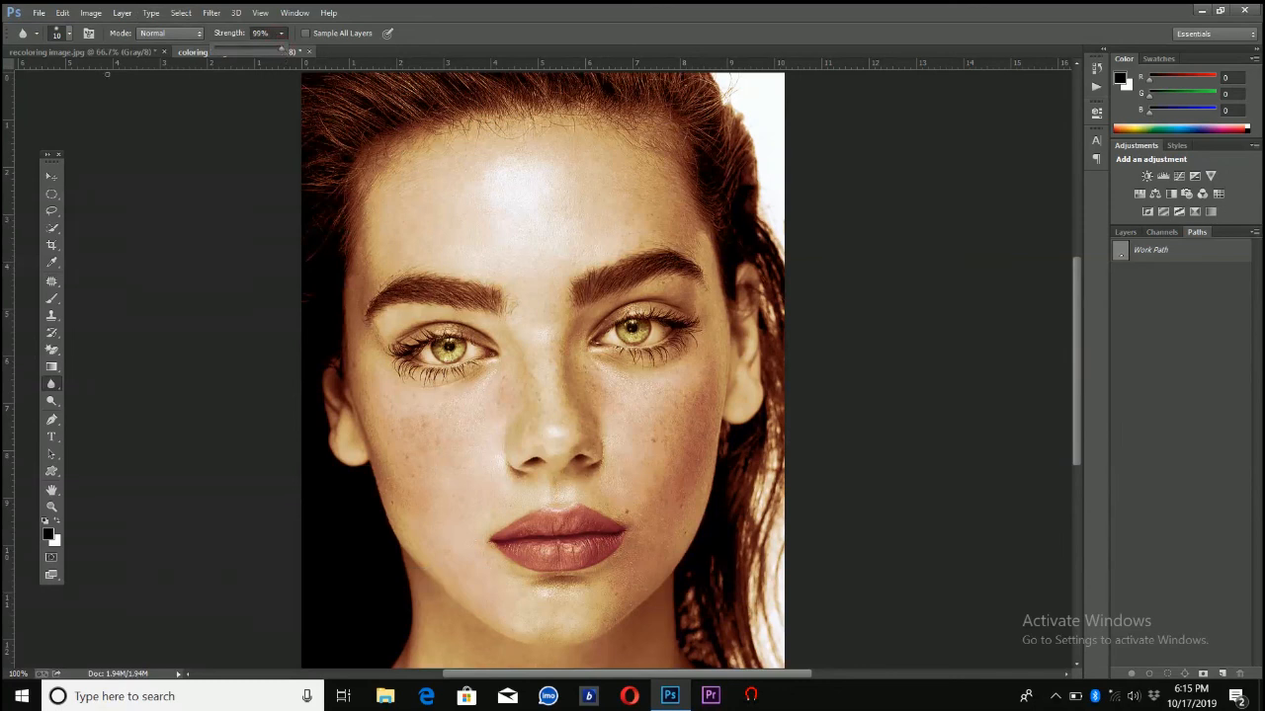
click(69, 34)
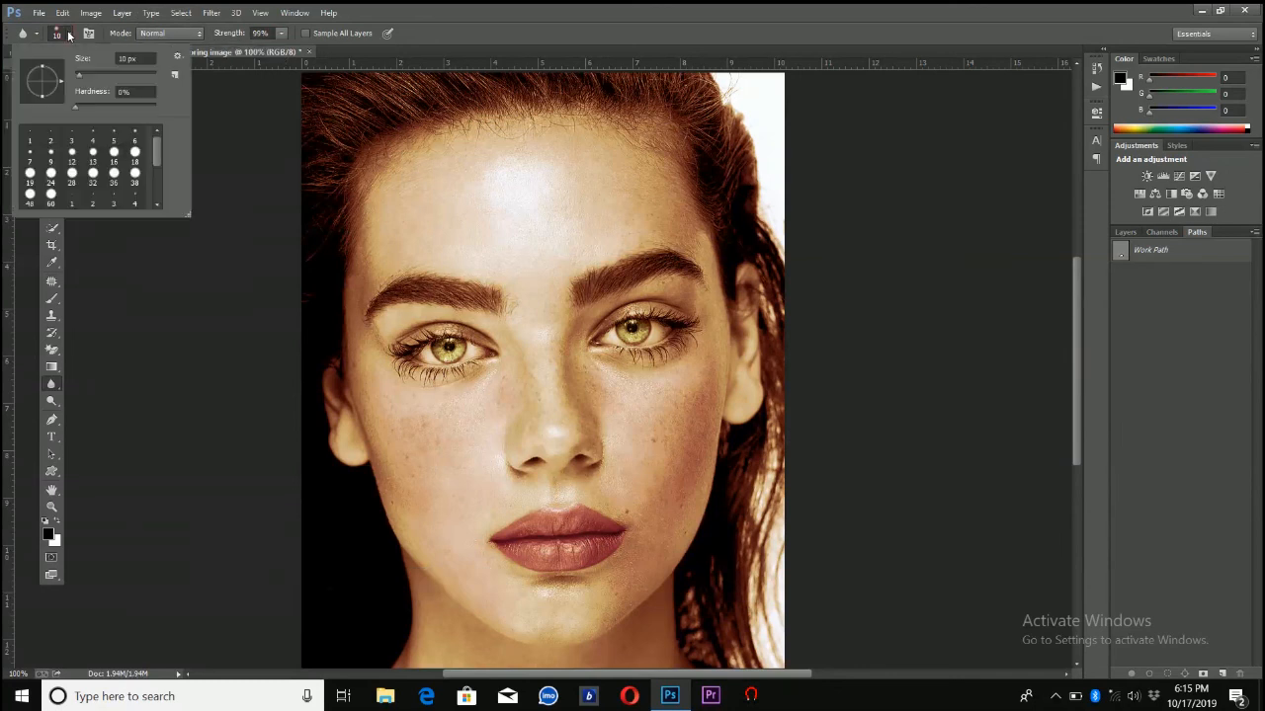
click(100, 71)
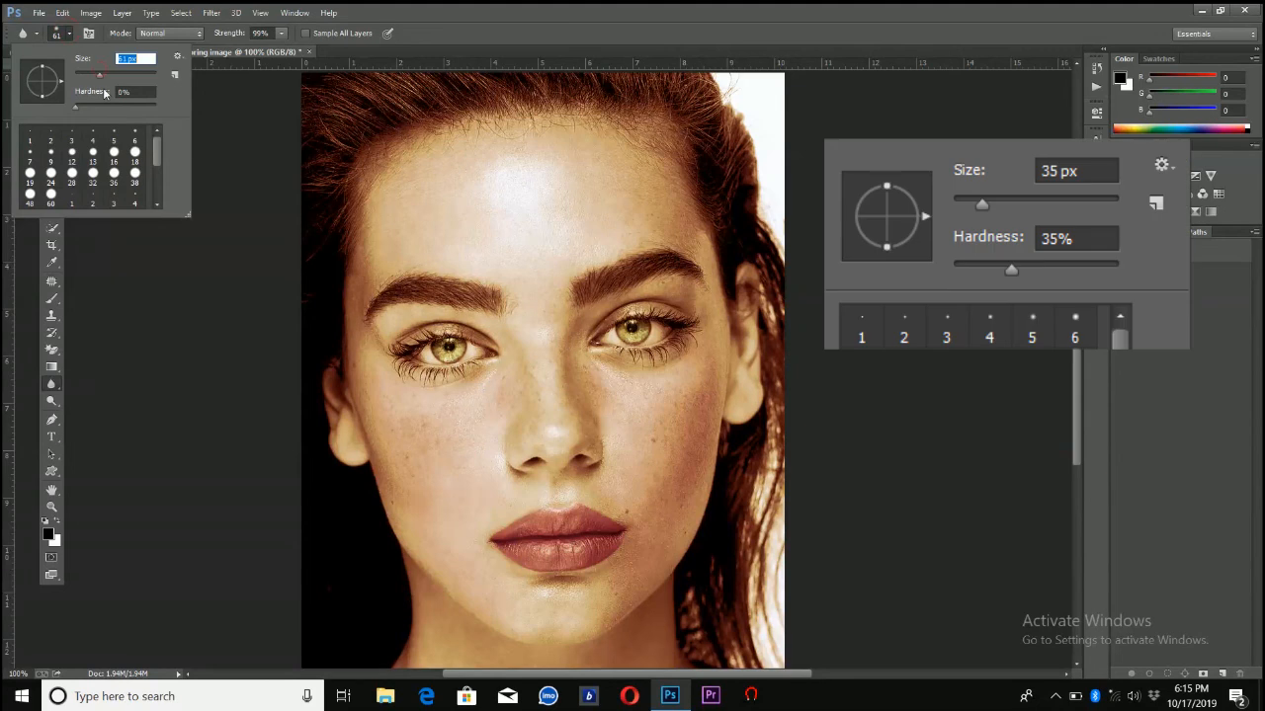
click(103, 106)
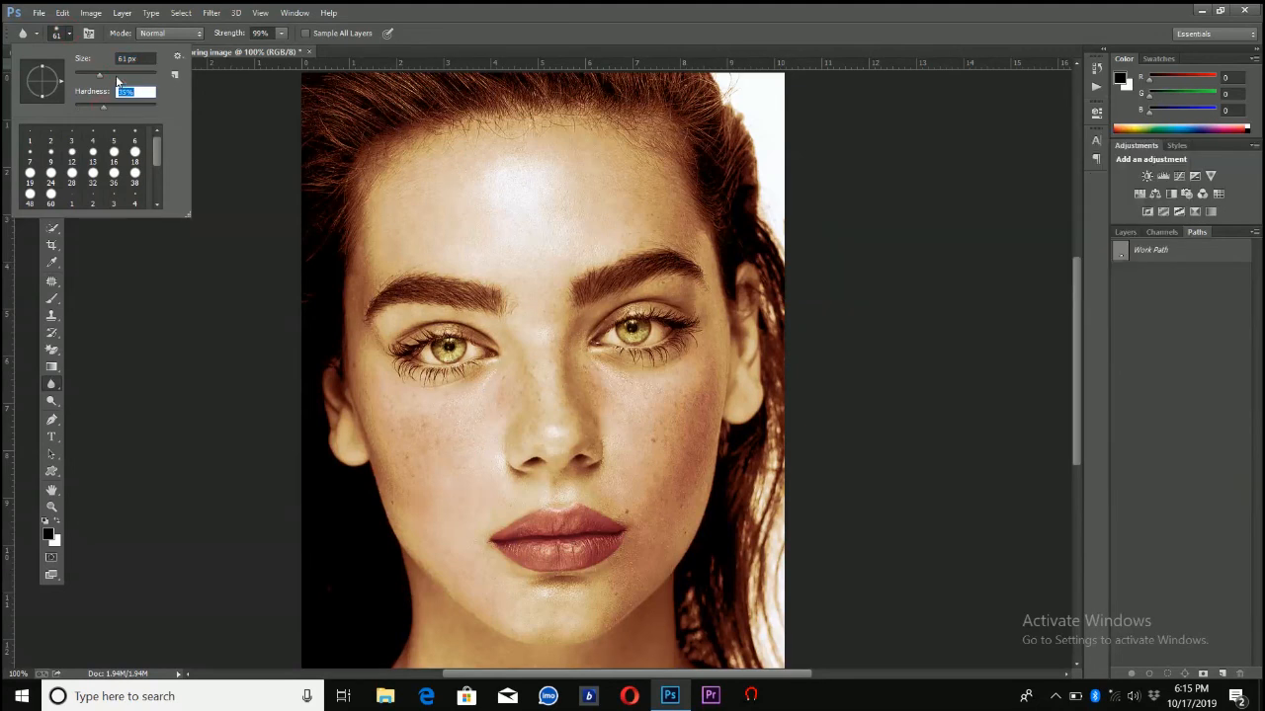
click(116, 75)
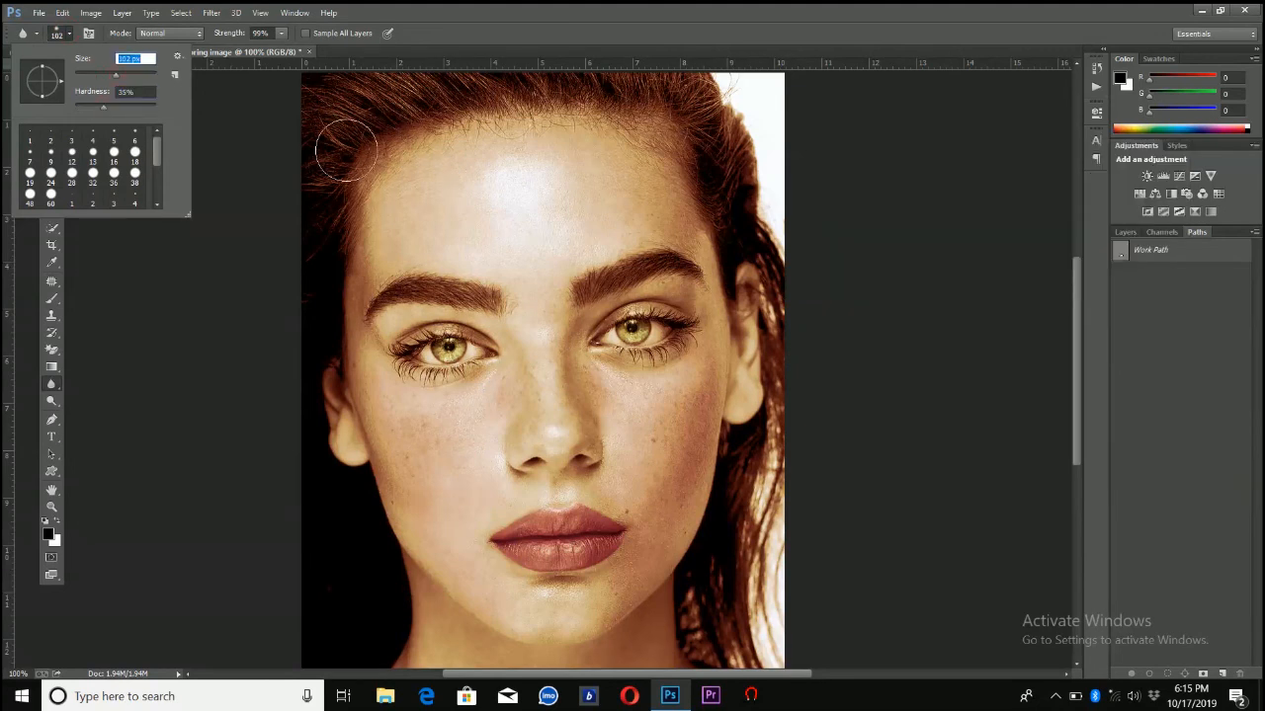
click(539, 225)
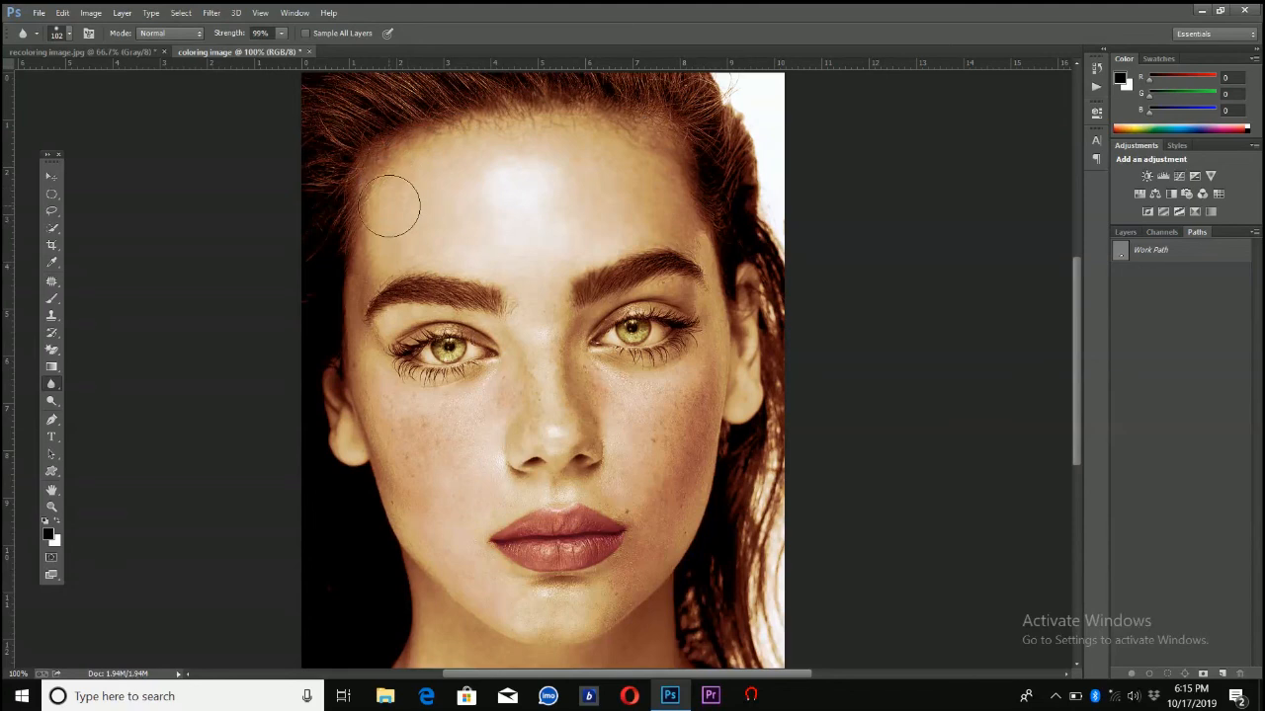
mouse_move(479, 420)
mouse_down()
mouse_move(426, 429)
mouse_move(451, 492)
mouse_move(402, 417)
mouse_move(431, 491)
mouse_move(408, 481)
mouse_move(457, 501)
mouse_up()
mouse_move(632, 473)
mouse_down()
mouse_move(659, 416)
mouse_move(648, 492)
mouse_move(691, 390)
mouse_move(676, 473)
mouse_move(700, 364)
mouse_move(677, 438)
mouse_move(601, 393)
mouse_up()
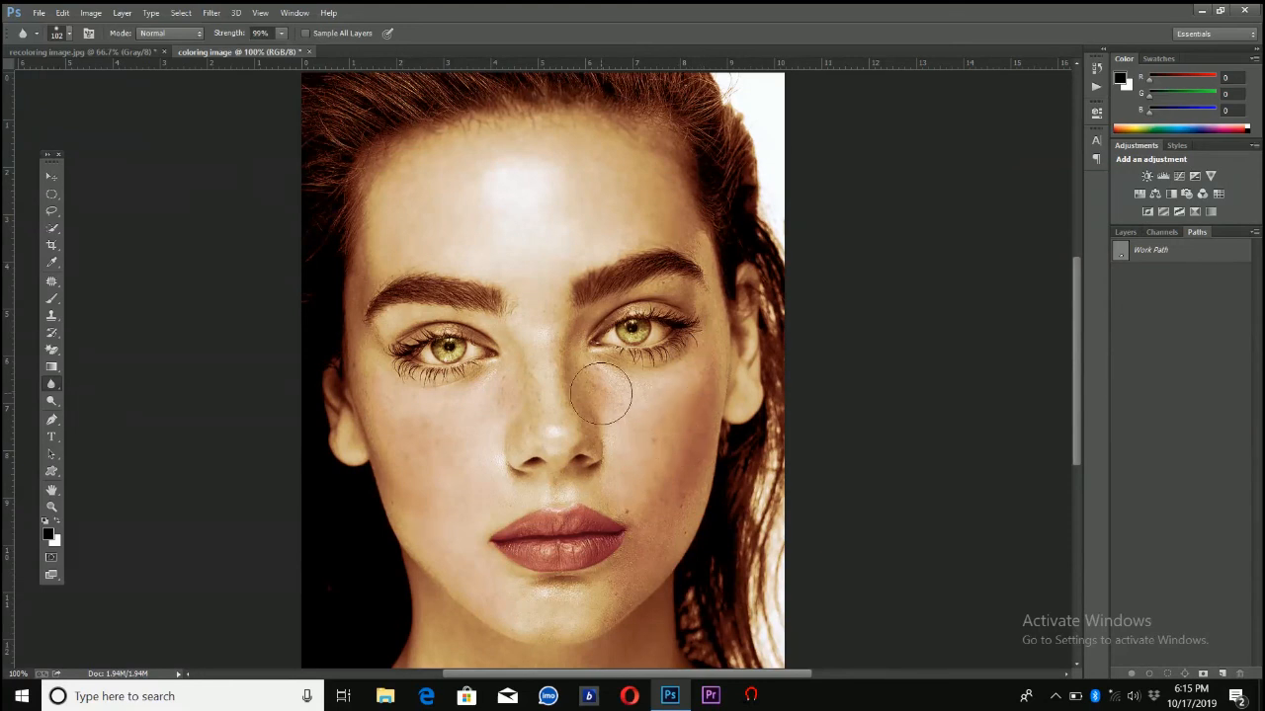
Reduce the Blur brush to 35 px and smooth the smaller skin areas between the brows, around the mouth and chin, and on the neck
click(68, 33)
click(96, 74)
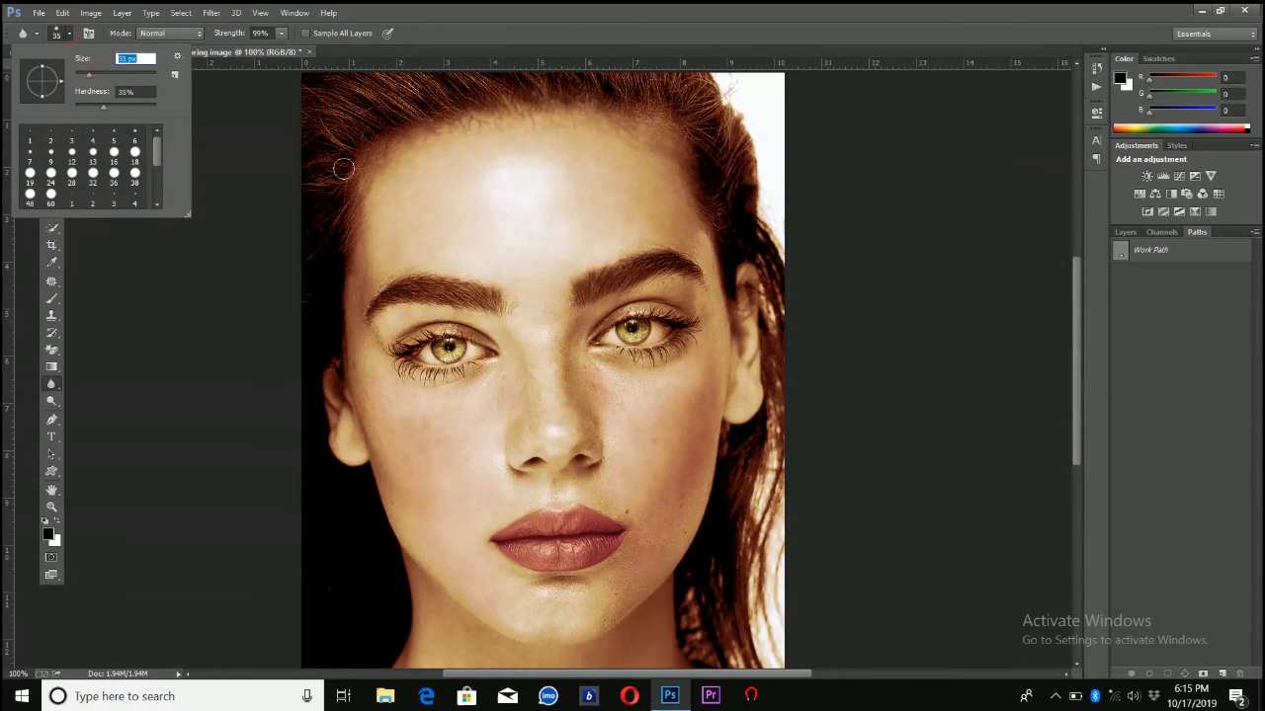
click(530, 289)
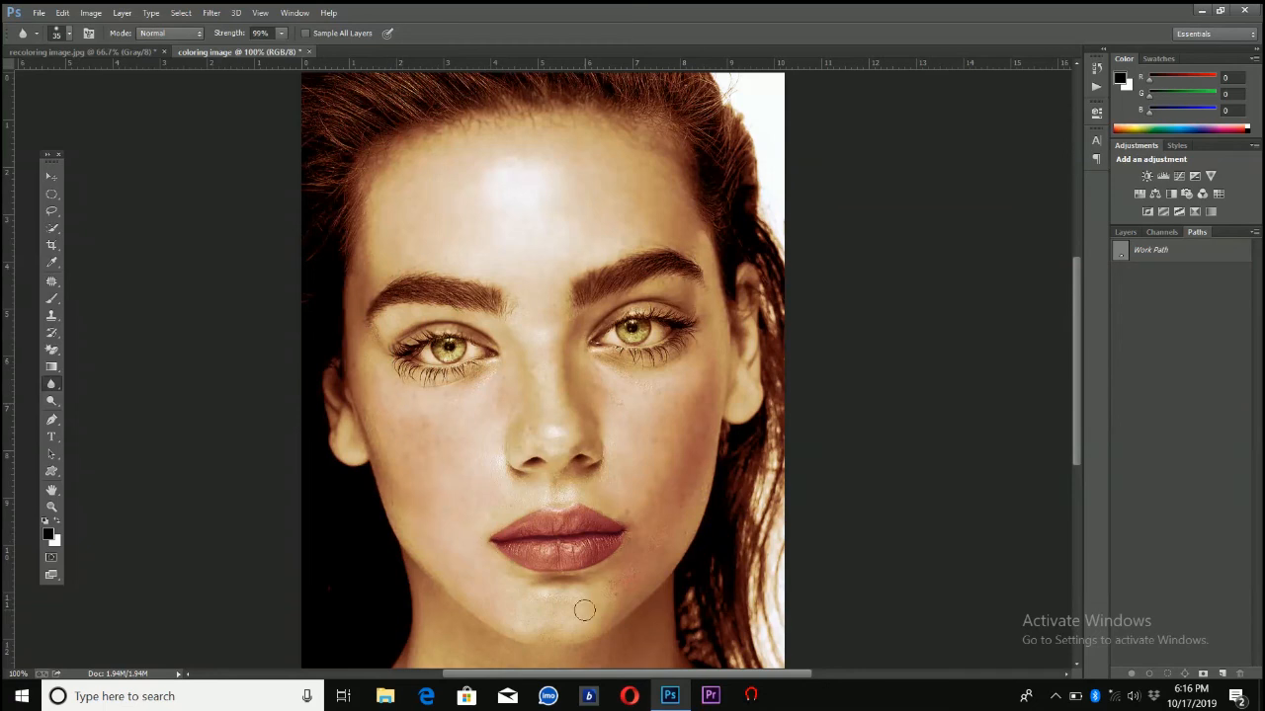
drag(1075, 363, 1063, 421)
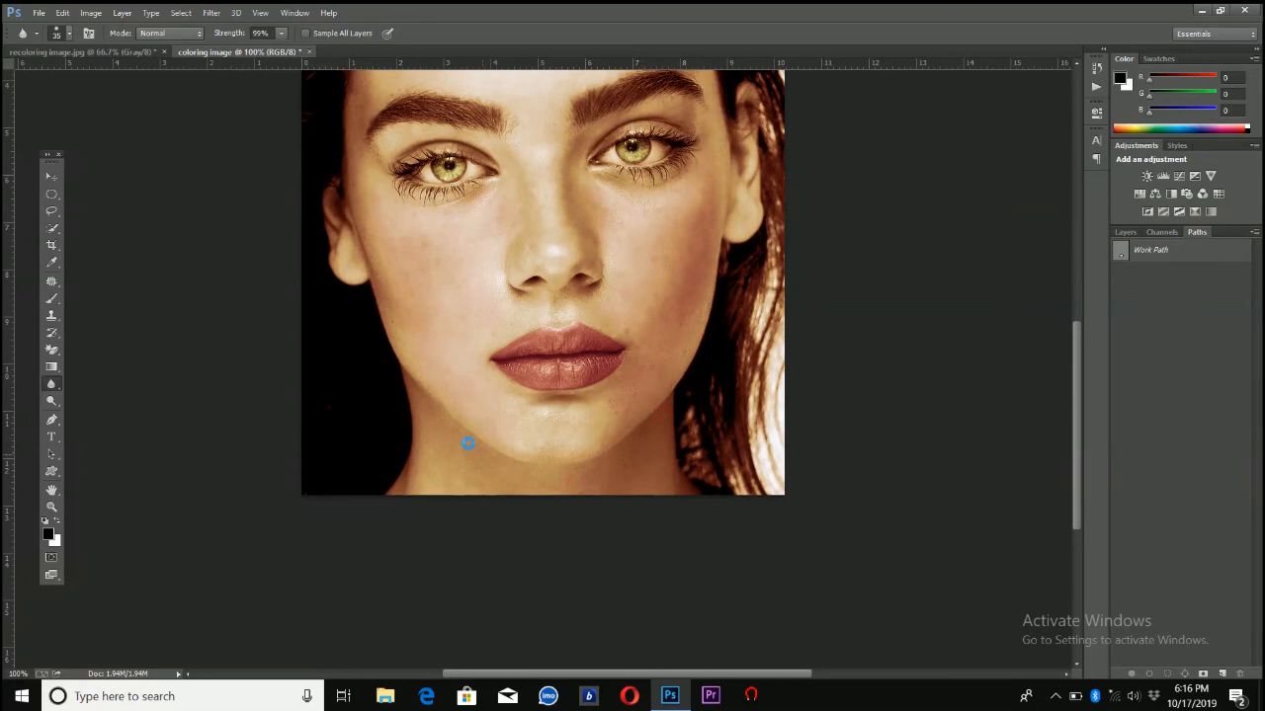
mouse_move(415, 409)
mouse_down()
mouse_move(421, 473)
mouse_move(396, 492)
mouse_up()
Darken the portrait's midtones with a Levels adjustment, setting the RGB midtone input to 0.86
click(90, 13)
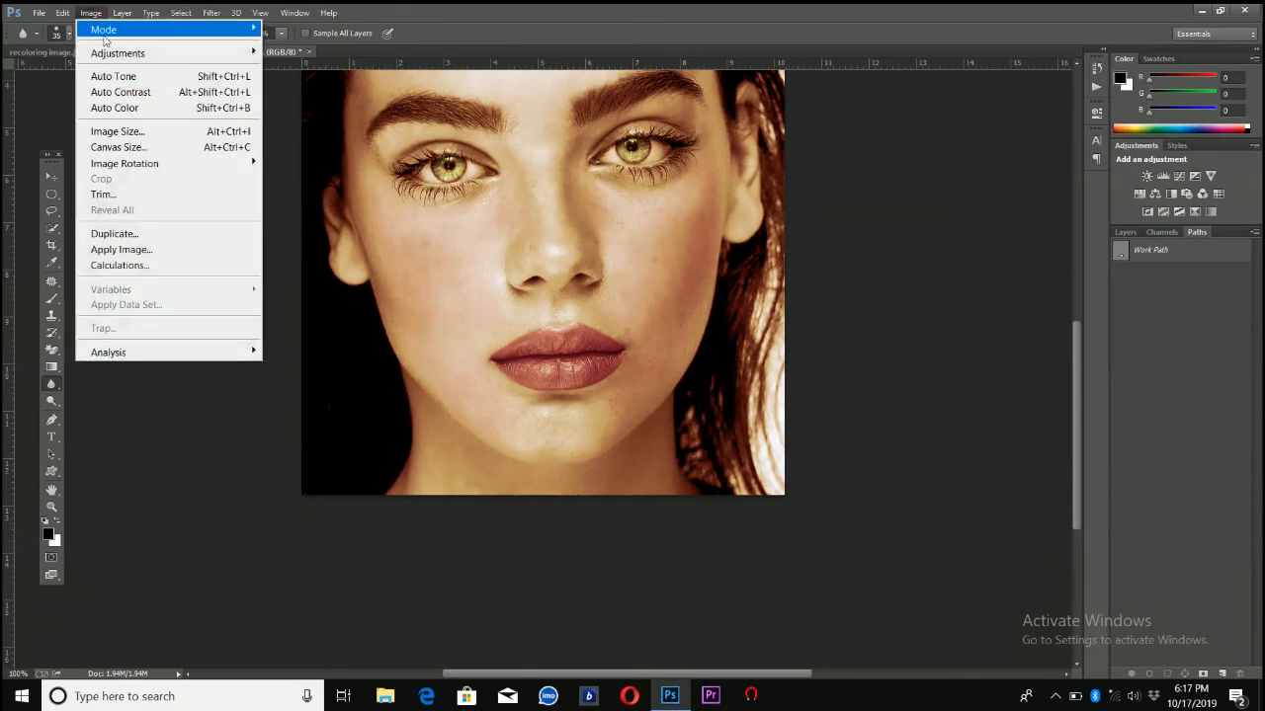
mouse_move(106, 52)
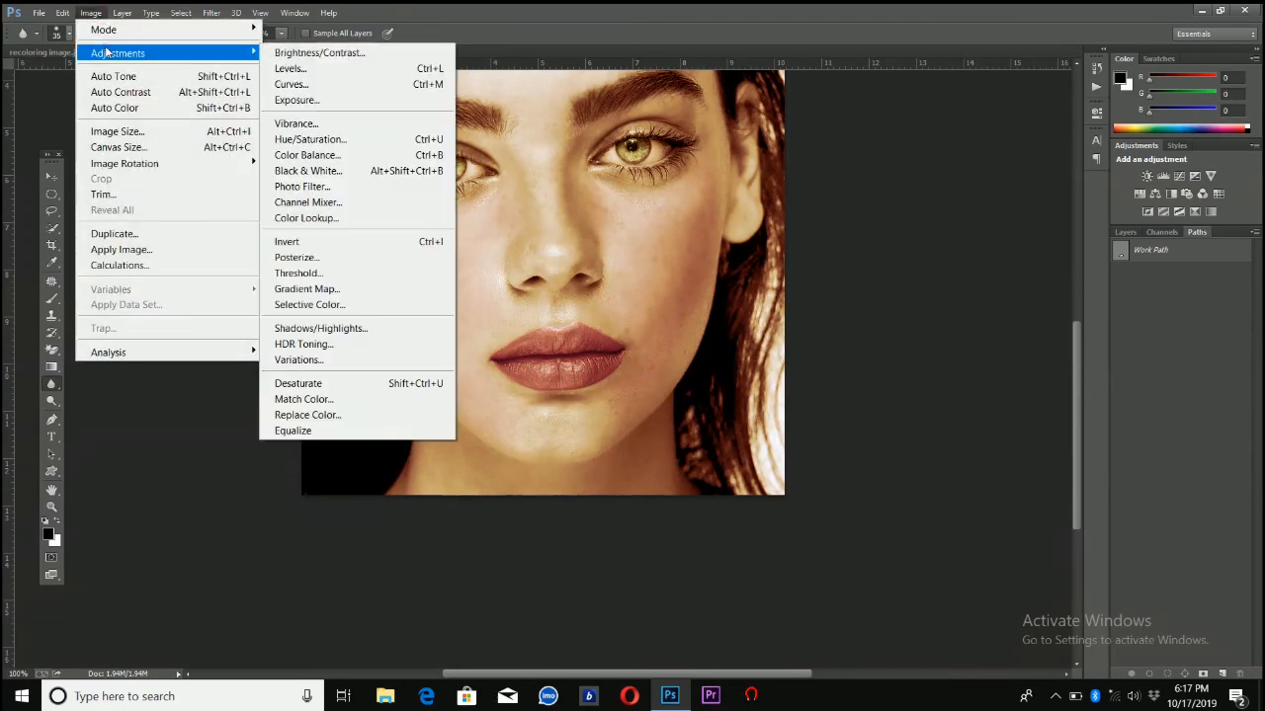
click(276, 68)
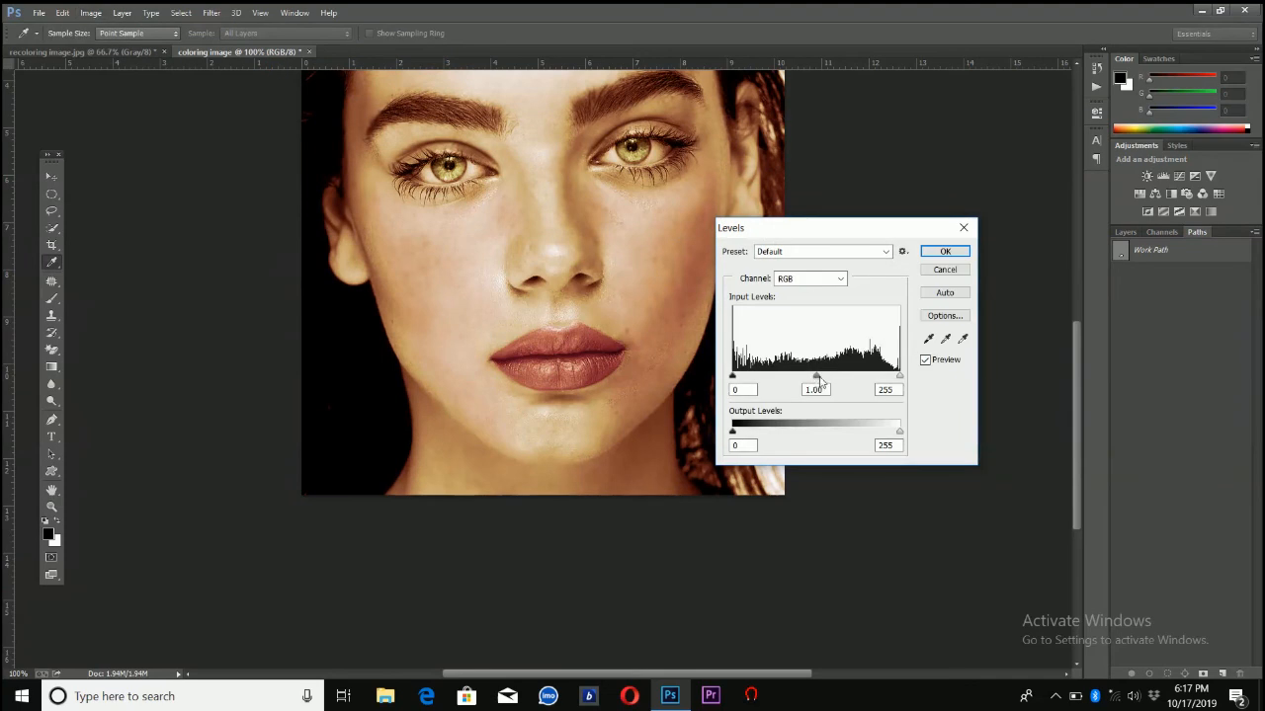
drag(818, 382, 825, 379)
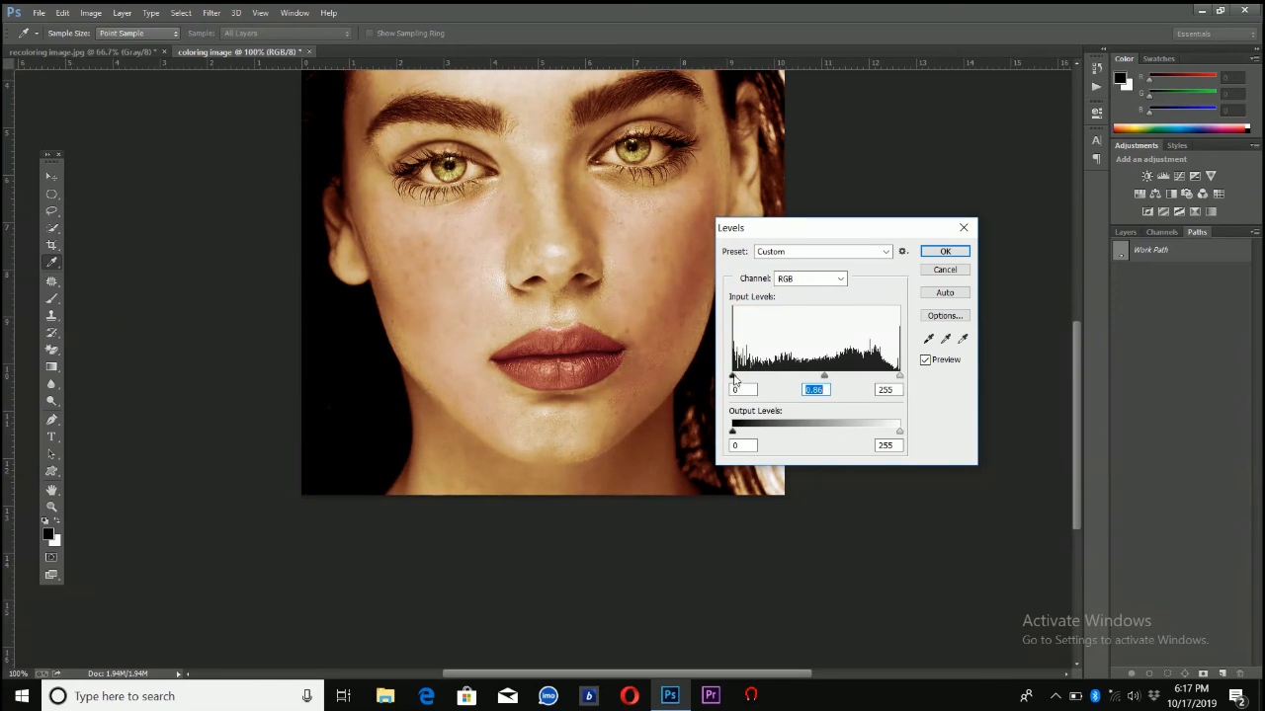
drag(735, 379, 733, 380)
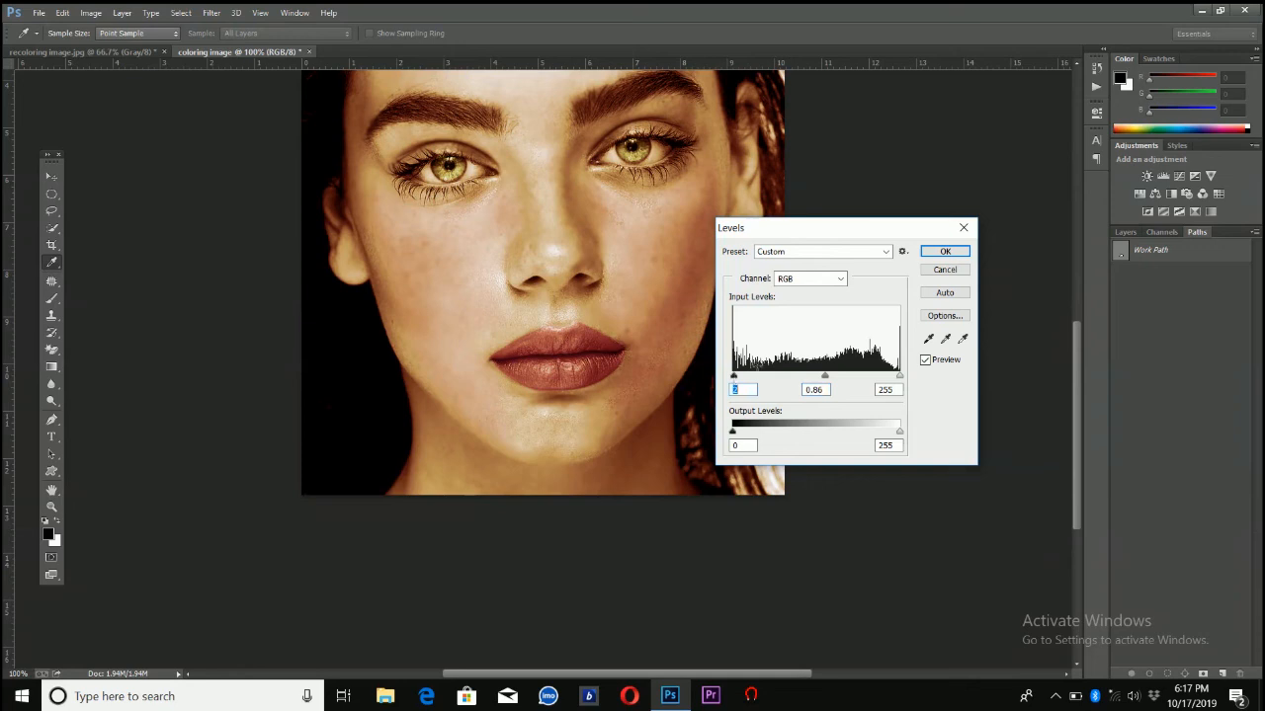
click(937, 252)
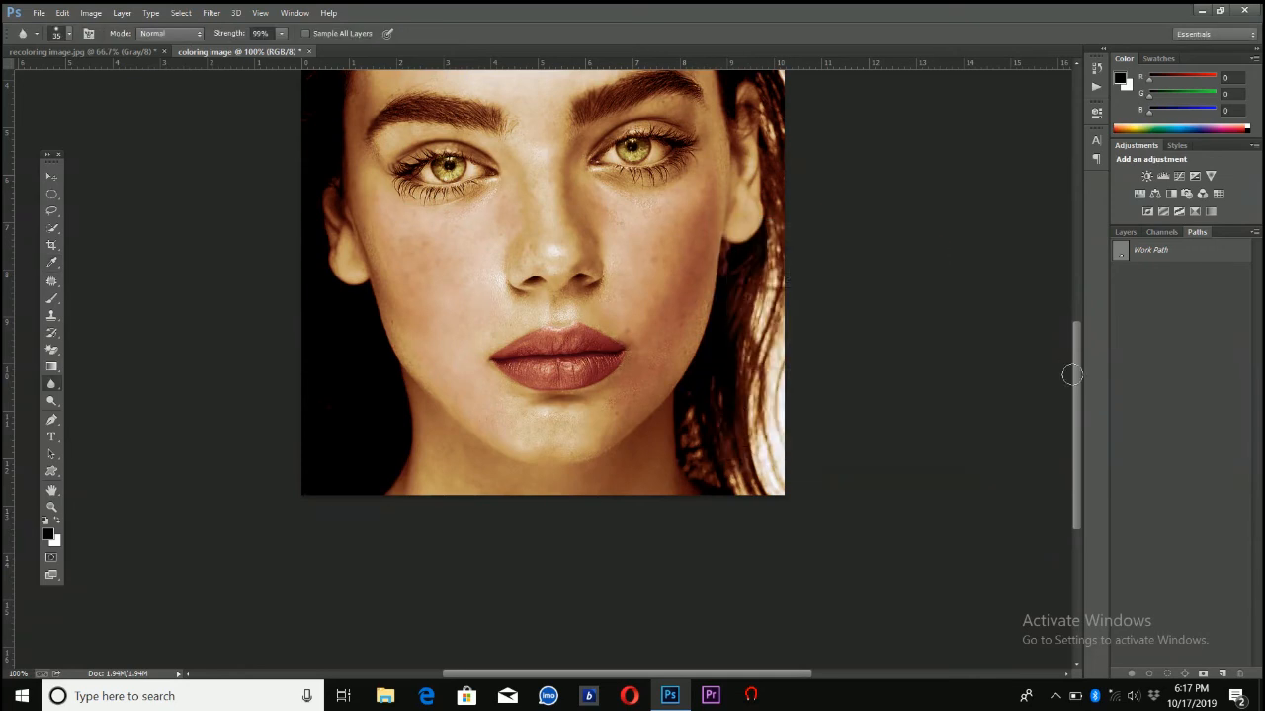
Darken both eyebrows using the Burn tool with a 50 px brush, Midtones range and 25% exposure
drag(1075, 373, 1078, 315)
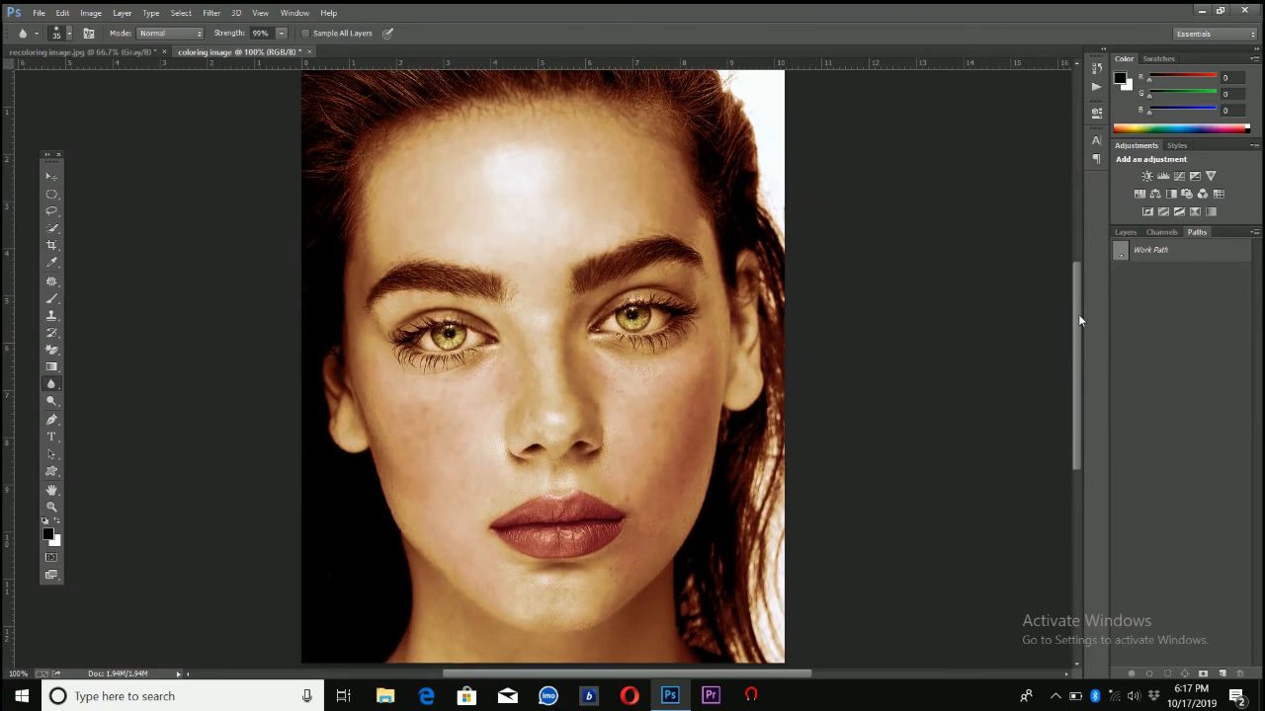
click(52, 401)
click(51, 401)
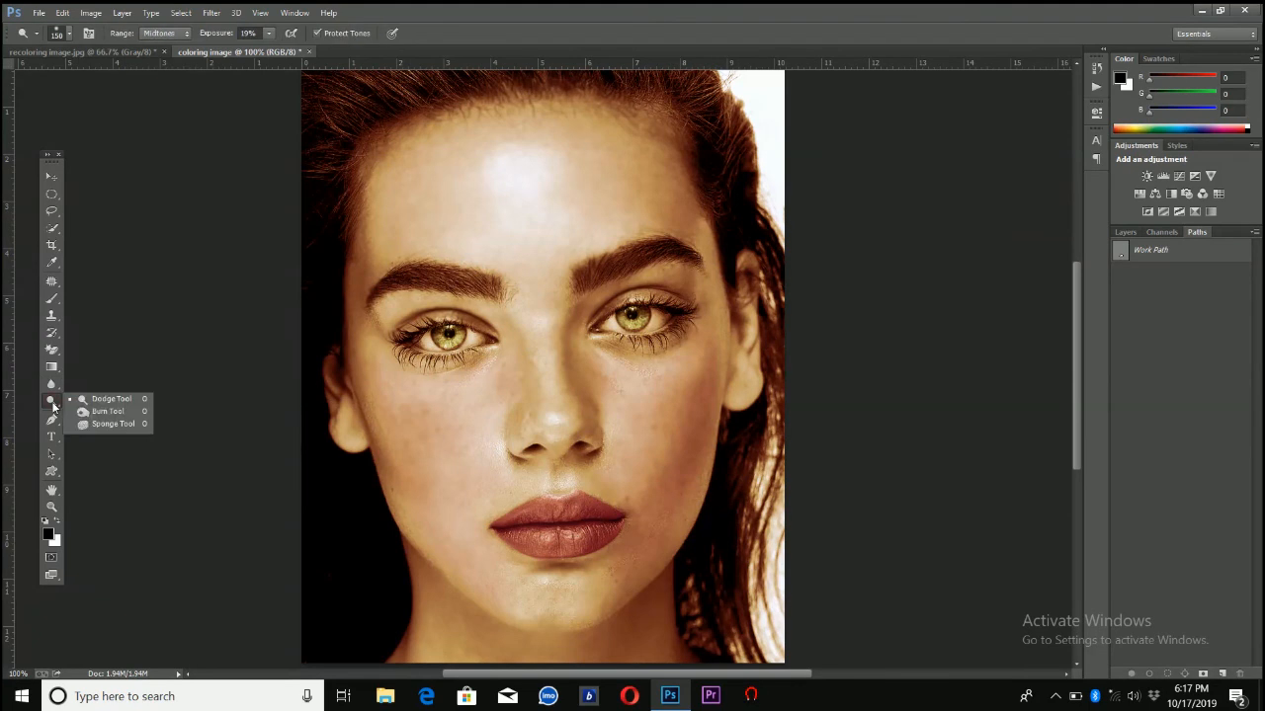
click(73, 413)
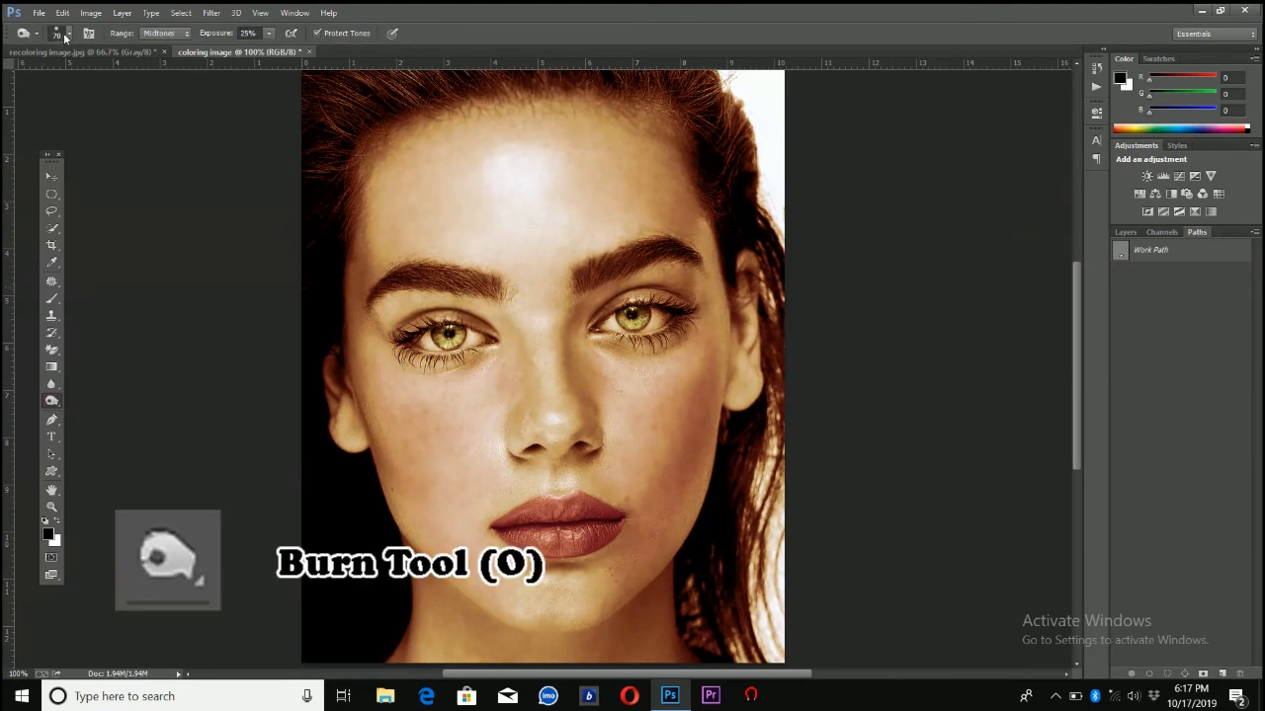
click(69, 36)
click(100, 106)
drag(103, 74, 95, 74)
drag(499, 286, 412, 281)
mouse_move(623, 260)
mouse_down()
mouse_move(593, 271)
mouse_move(662, 251)
mouse_up()
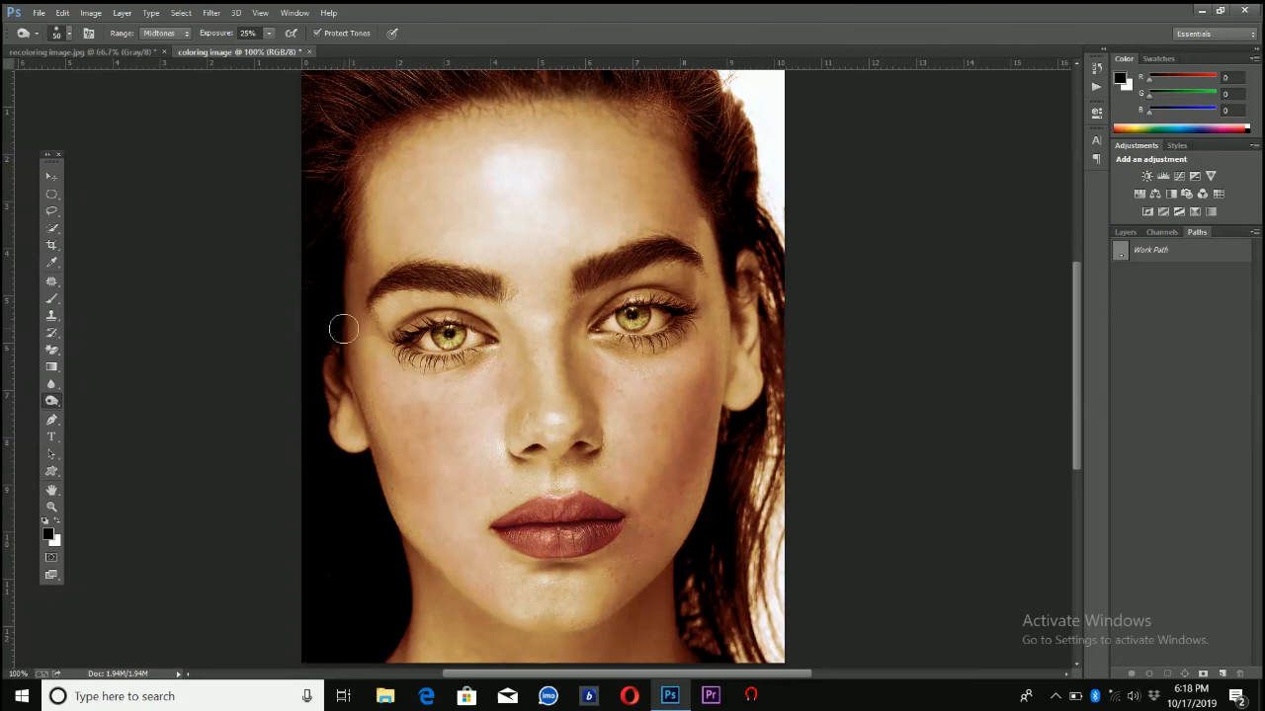
Burn the eyelids and lash areas of both eyes and the shadows along the base of the nose
mouse_move(460, 309)
mouse_down()
mouse_move(407, 337)
mouse_move(419, 335)
mouse_up()
mouse_move(608, 310)
mouse_down()
mouse_move(596, 317)
mouse_move(685, 309)
mouse_move(638, 345)
mouse_move(615, 341)
mouse_up()
mouse_move(614, 461)
mouse_down()
mouse_move(604, 475)
mouse_move(586, 451)
mouse_move(532, 451)
mouse_up()
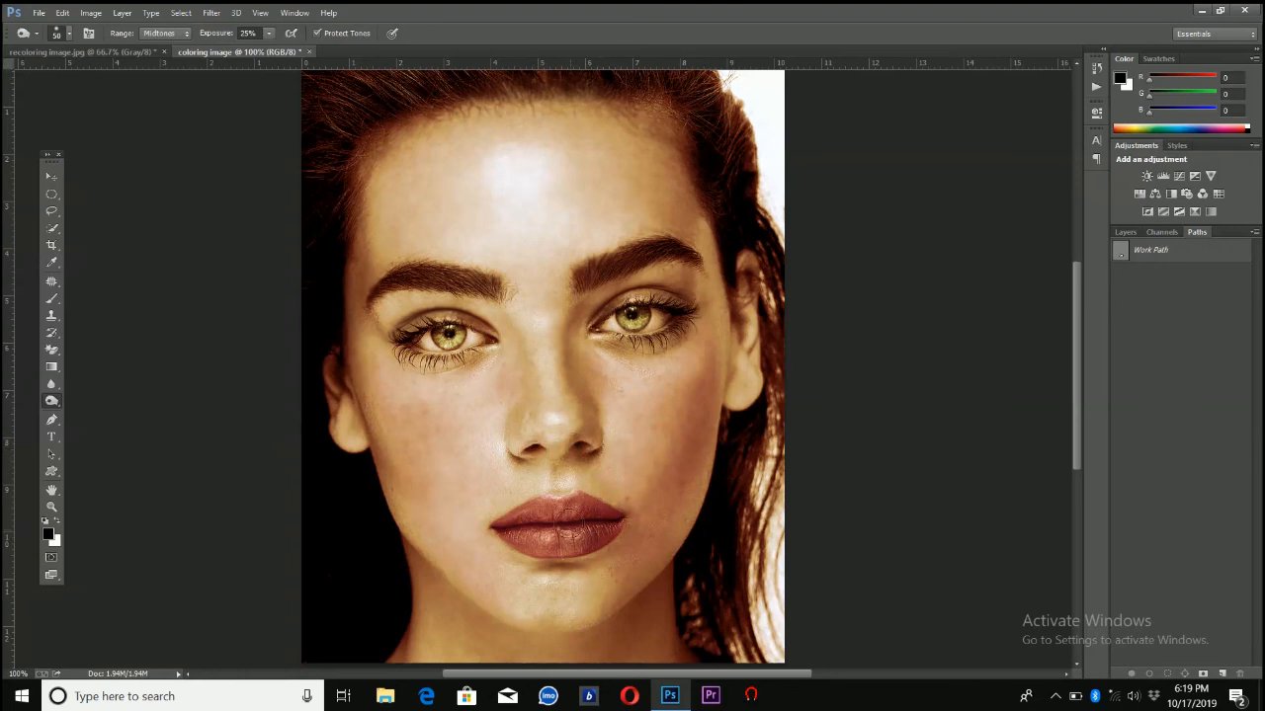